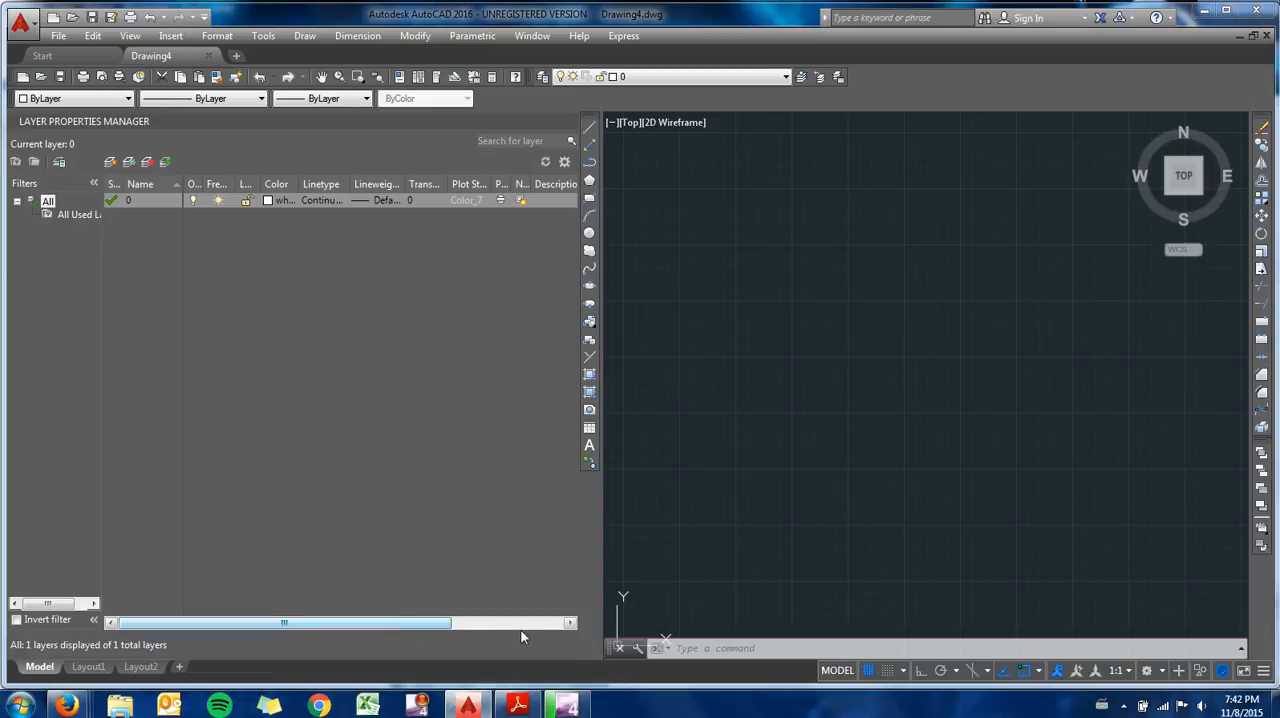
{"action": "left_click", "coordinate": [501, 200]}
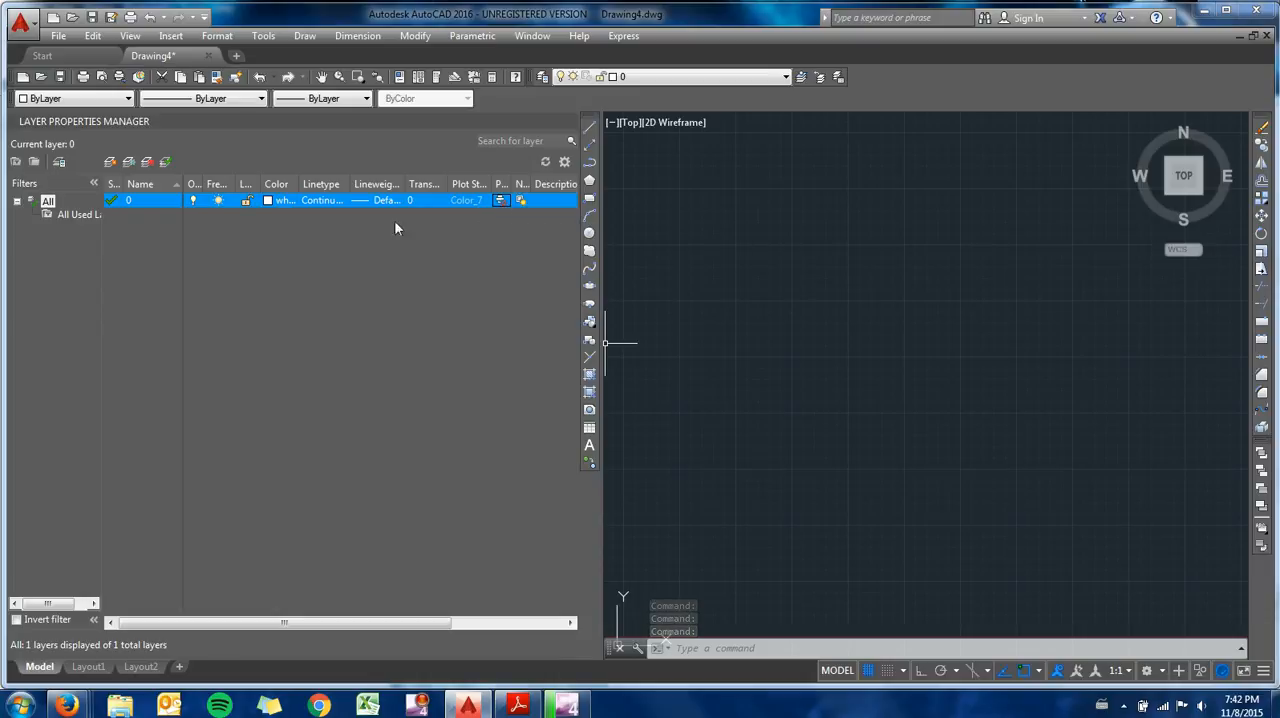
{"action": "left_click", "coordinate": [500, 200]}
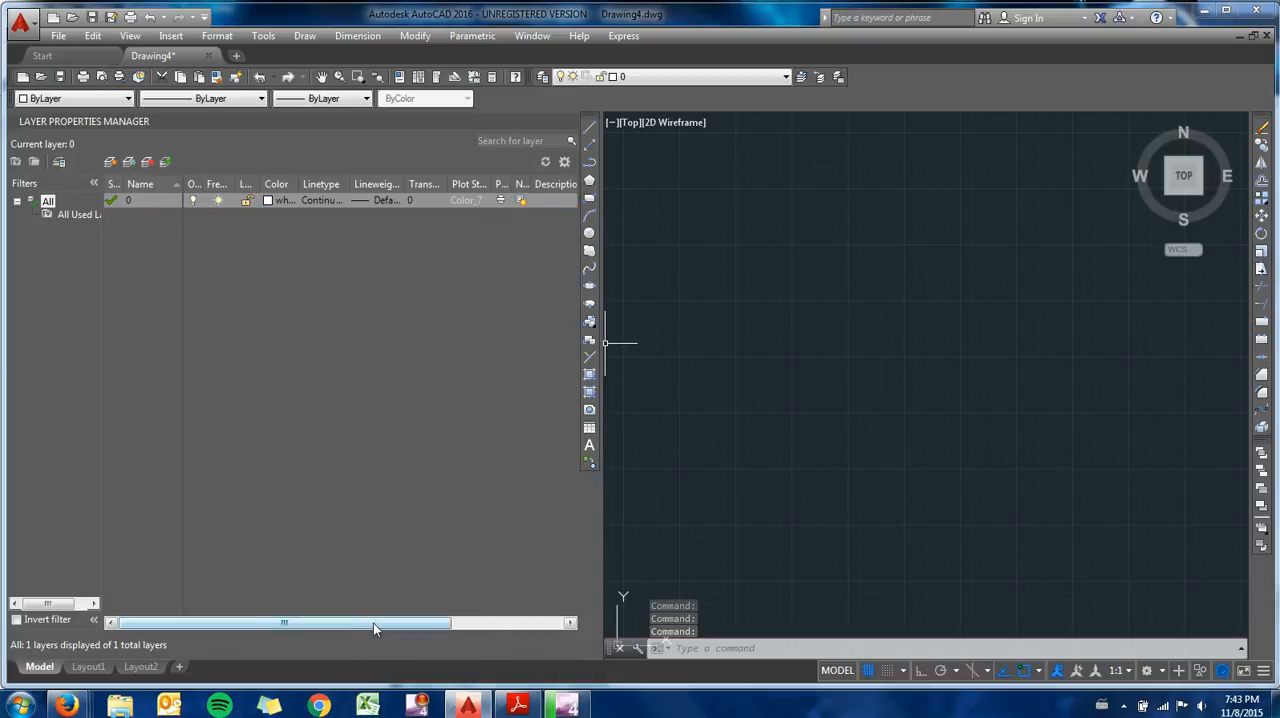
{"action": "left_click_drag", "start_coordinate": [373, 623], "coordinate": [335, 623]}
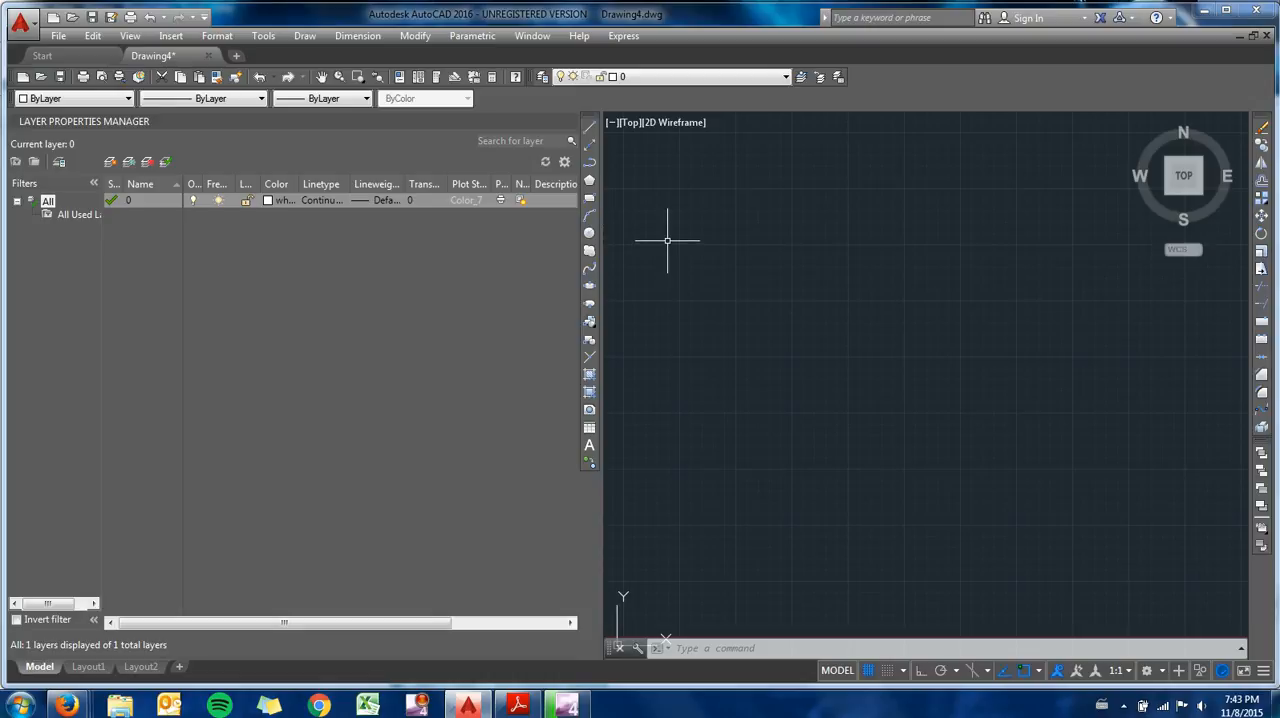
- Create a new layer named OBJECT and open its color selection
{"action": "left_click", "coordinate": [110, 161]}
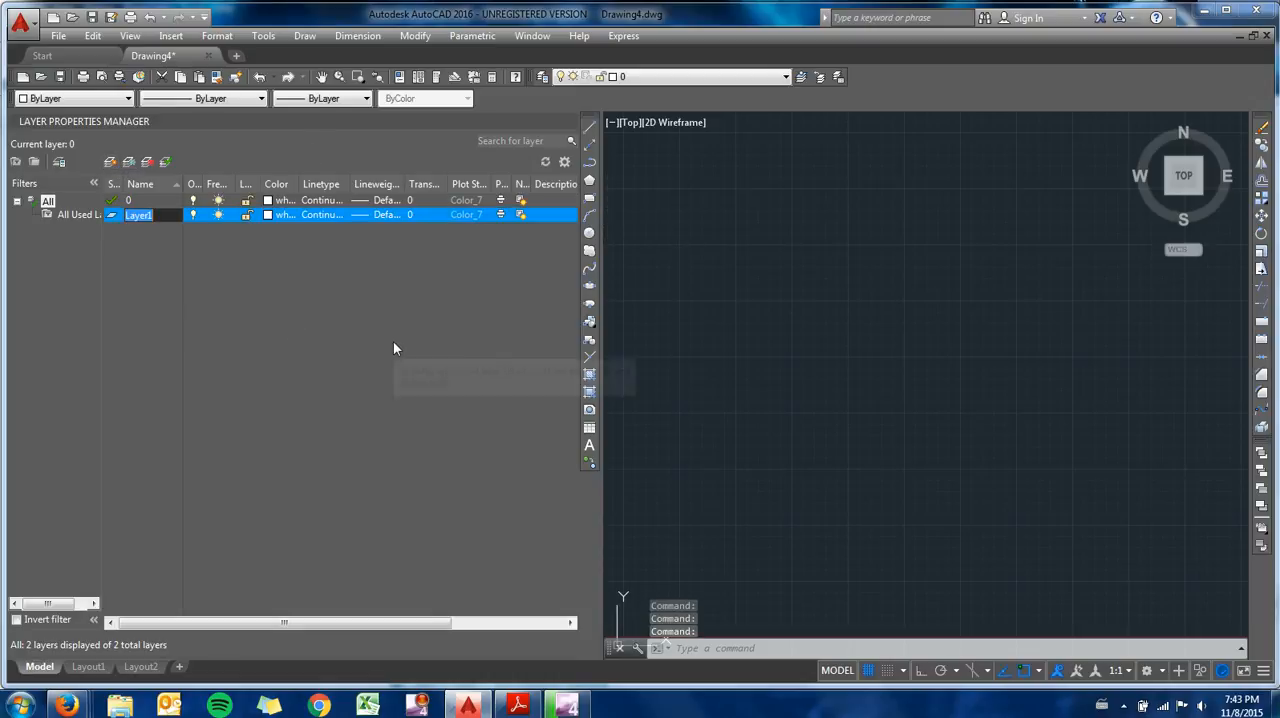
{"action": "type", "text": "ob"}
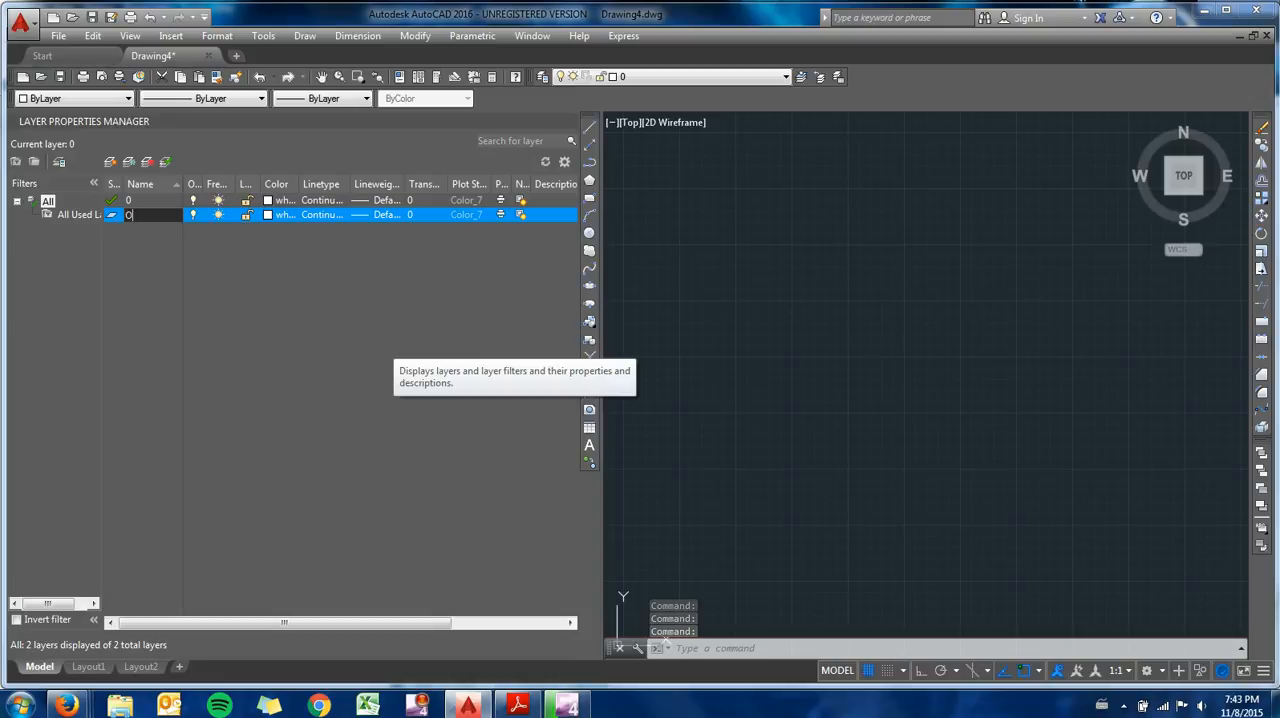
{"action": "type", "text": "JECT"}
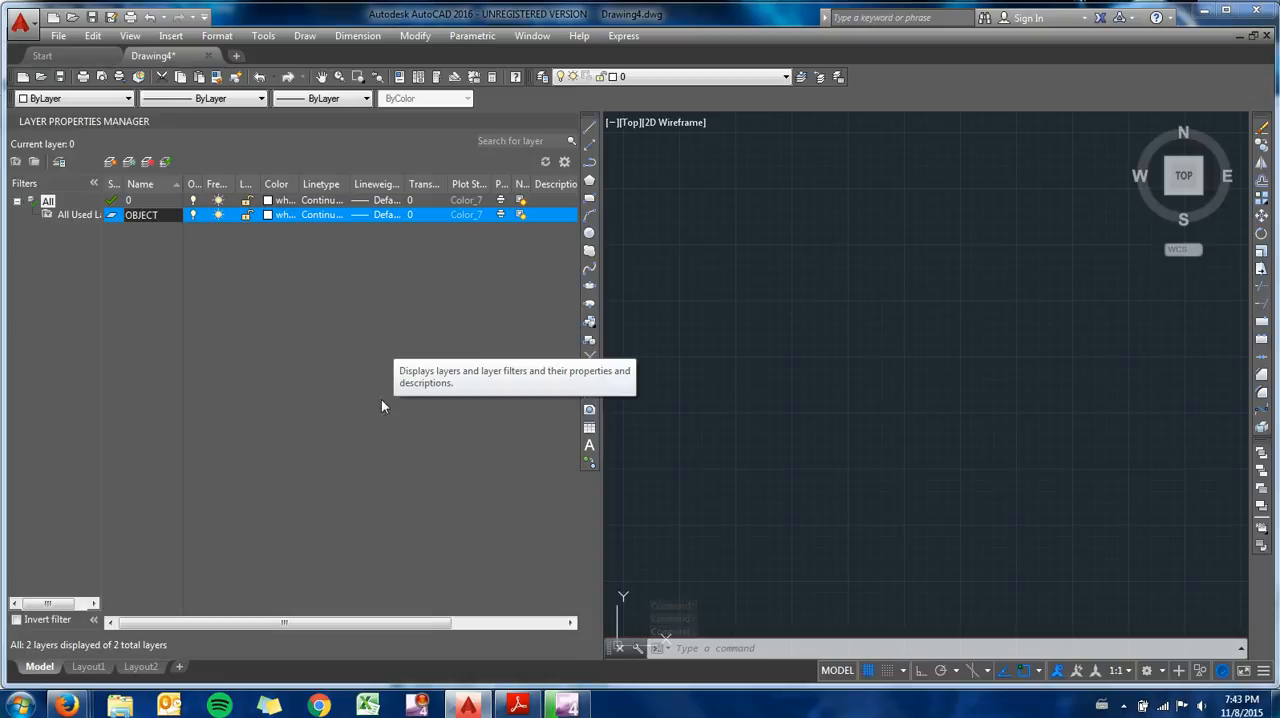
{"action": "left_click", "coordinate": [283, 215]}
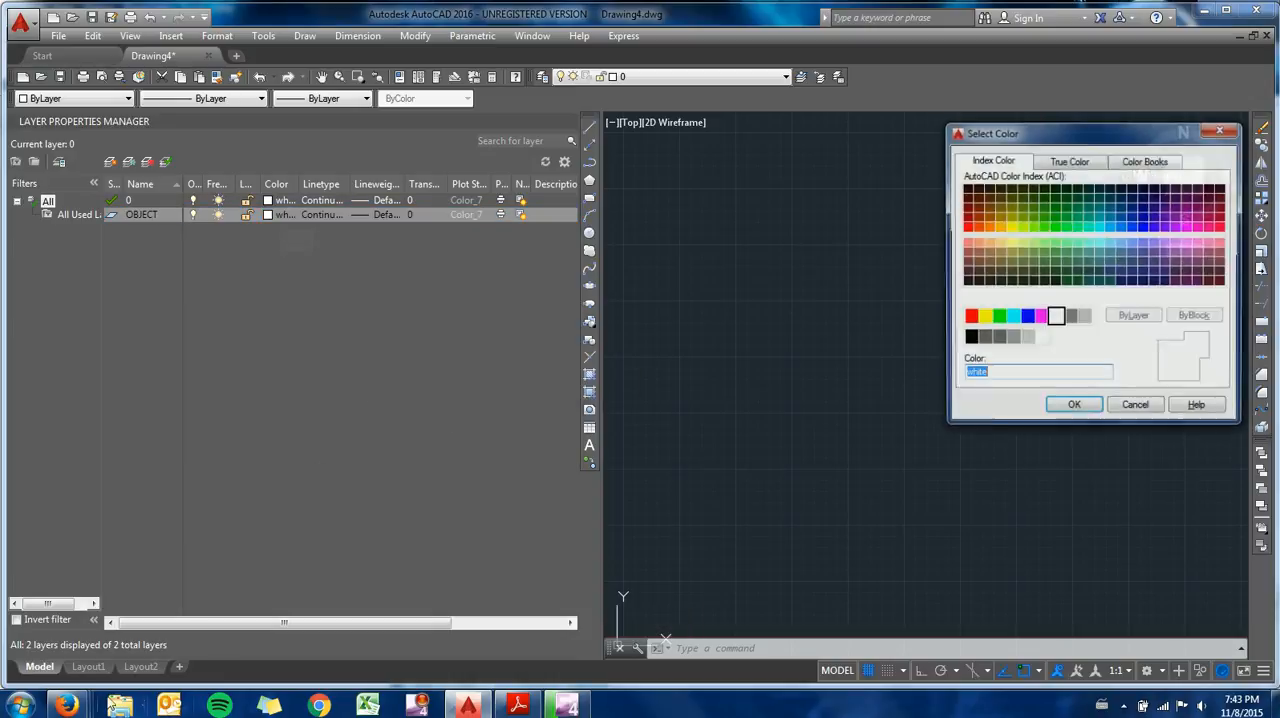
- Switch to Firefox and consult the suggested layer, linetype and color assignments and the linked Lineweights handout
{"action": "mouse_move", "coordinate": [66, 706]}
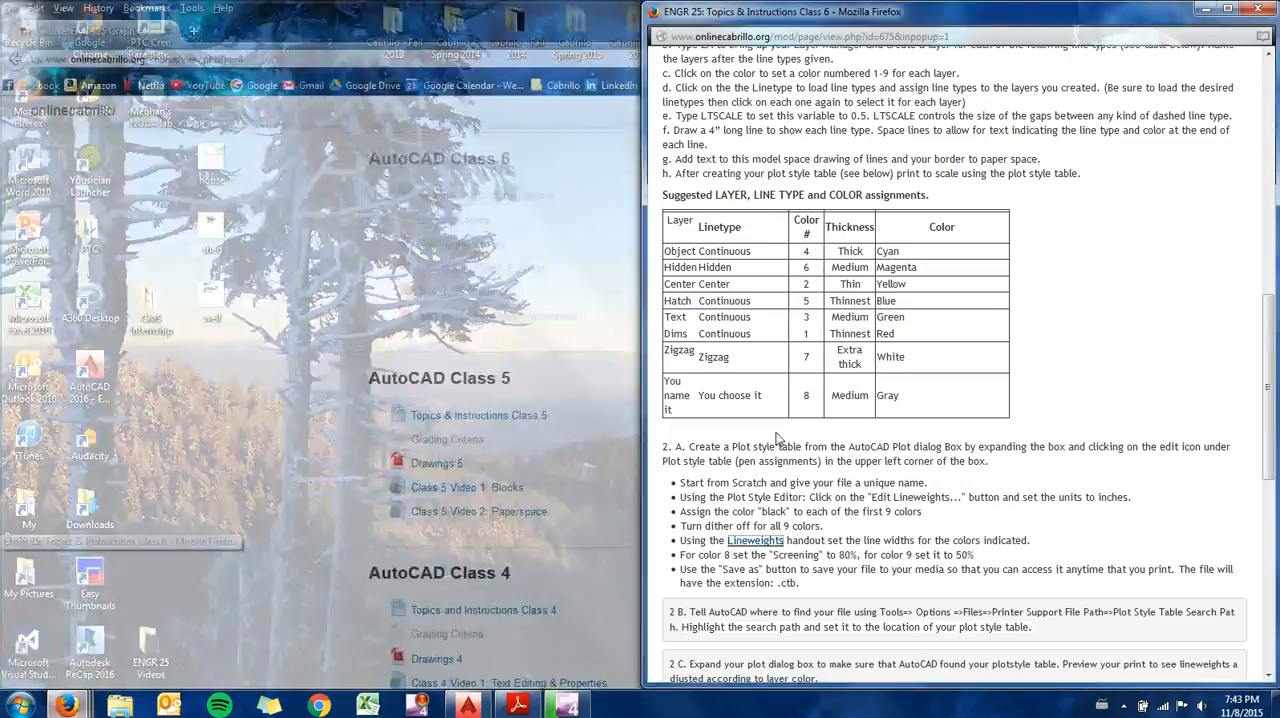
{"action": "left_click", "coordinate": [103, 620]}
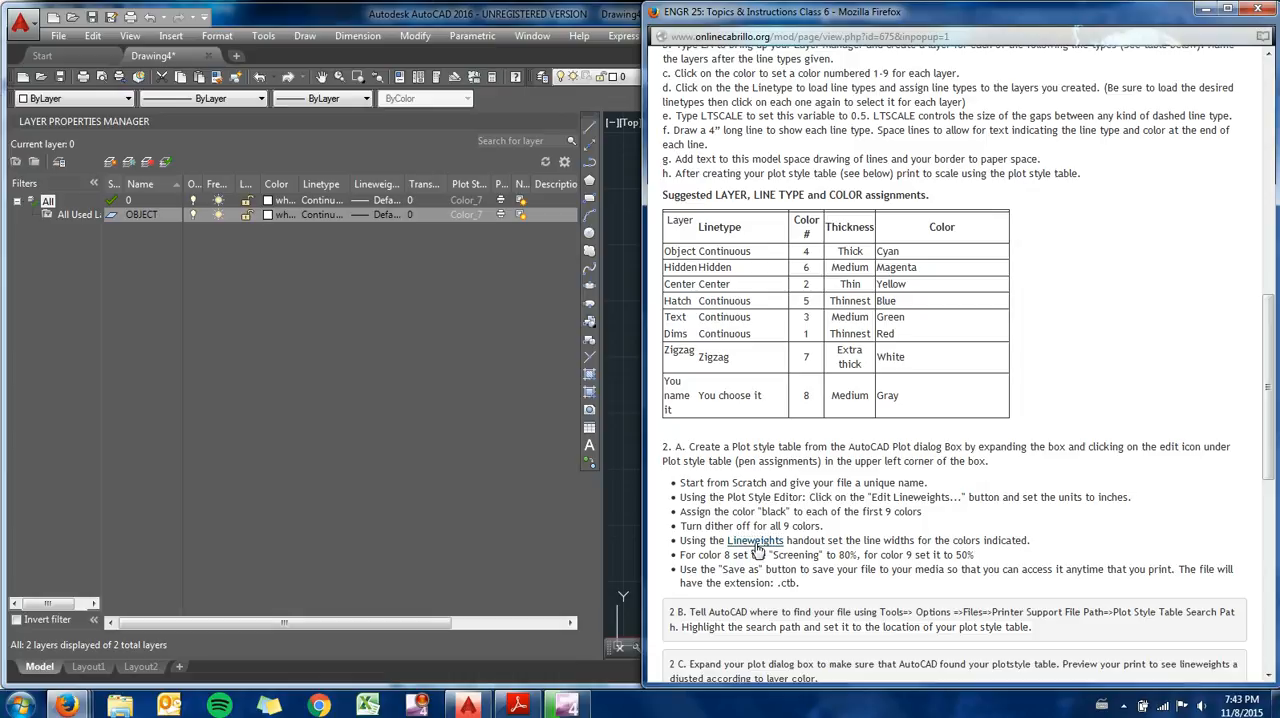
{"action": "left_click", "coordinate": [752, 544]}
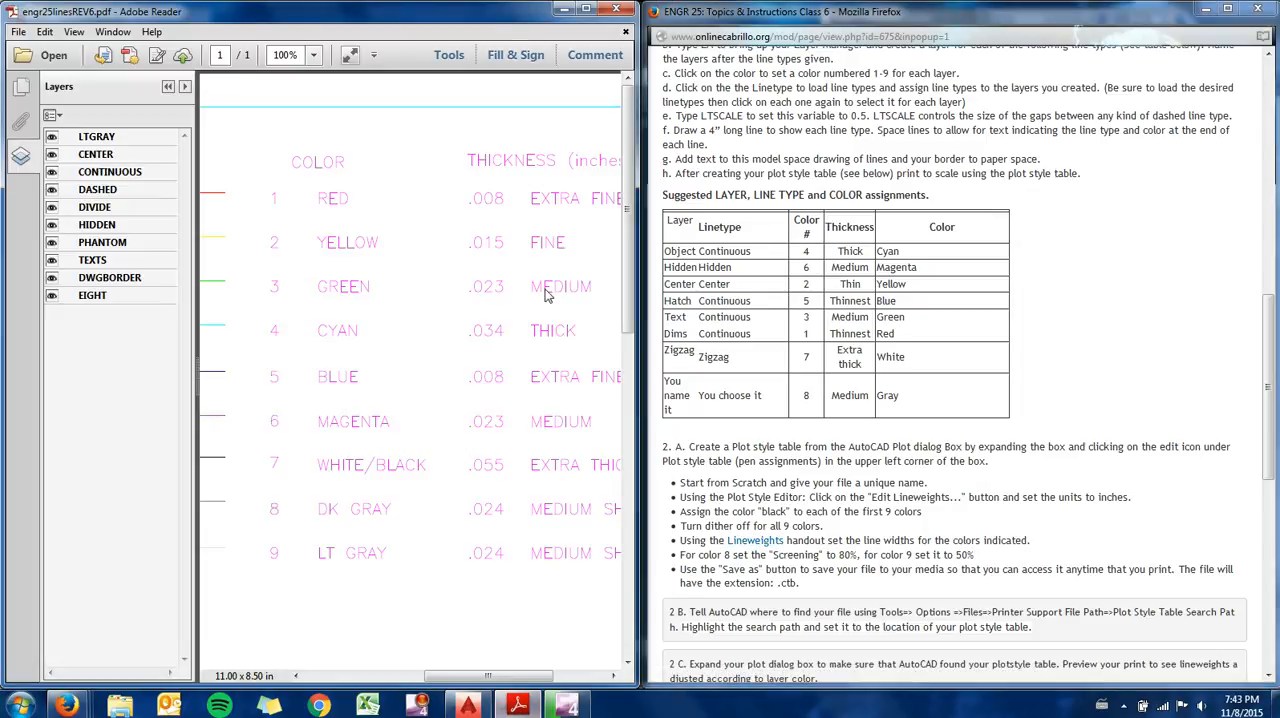
{"action": "mouse_move", "coordinate": [456, 680]}
{"action": "left_mouse_down"}
{"action": "mouse_move", "coordinate": [380, 682]}
{"action": "mouse_move", "coordinate": [449, 680]}
{"action": "left_mouse_up"}
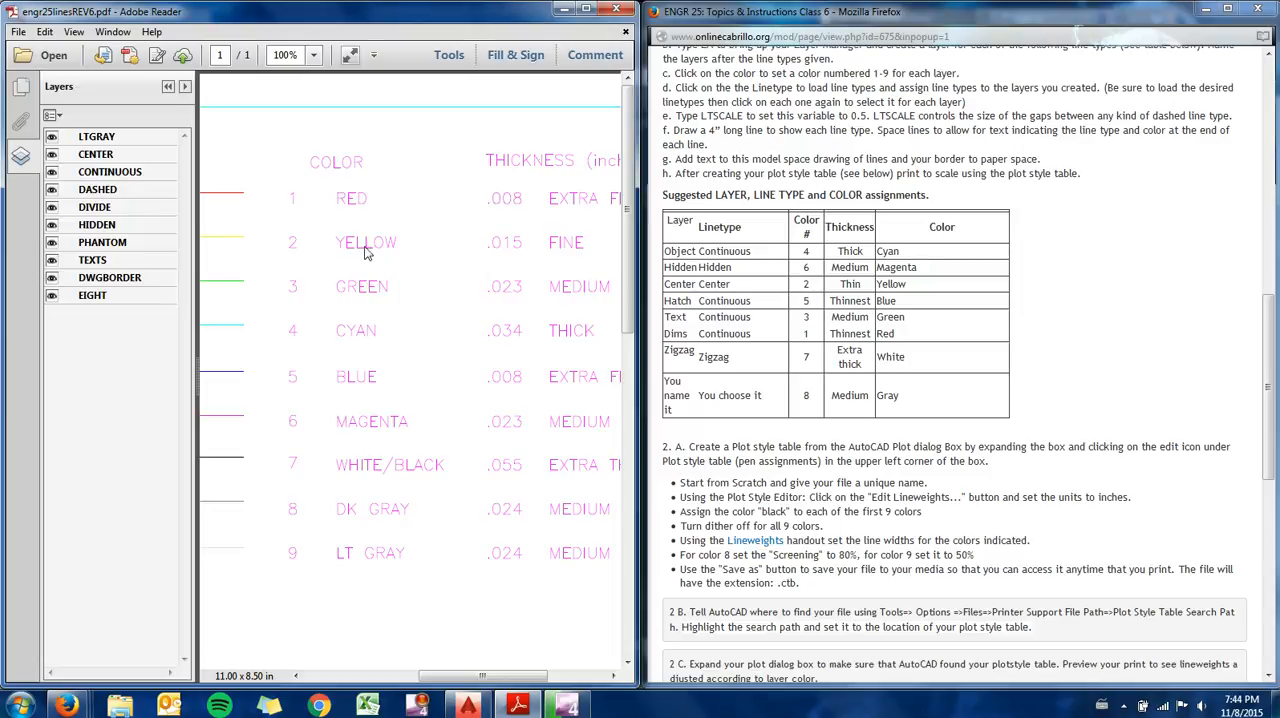
{"action": "left_click", "coordinate": [563, 10]}
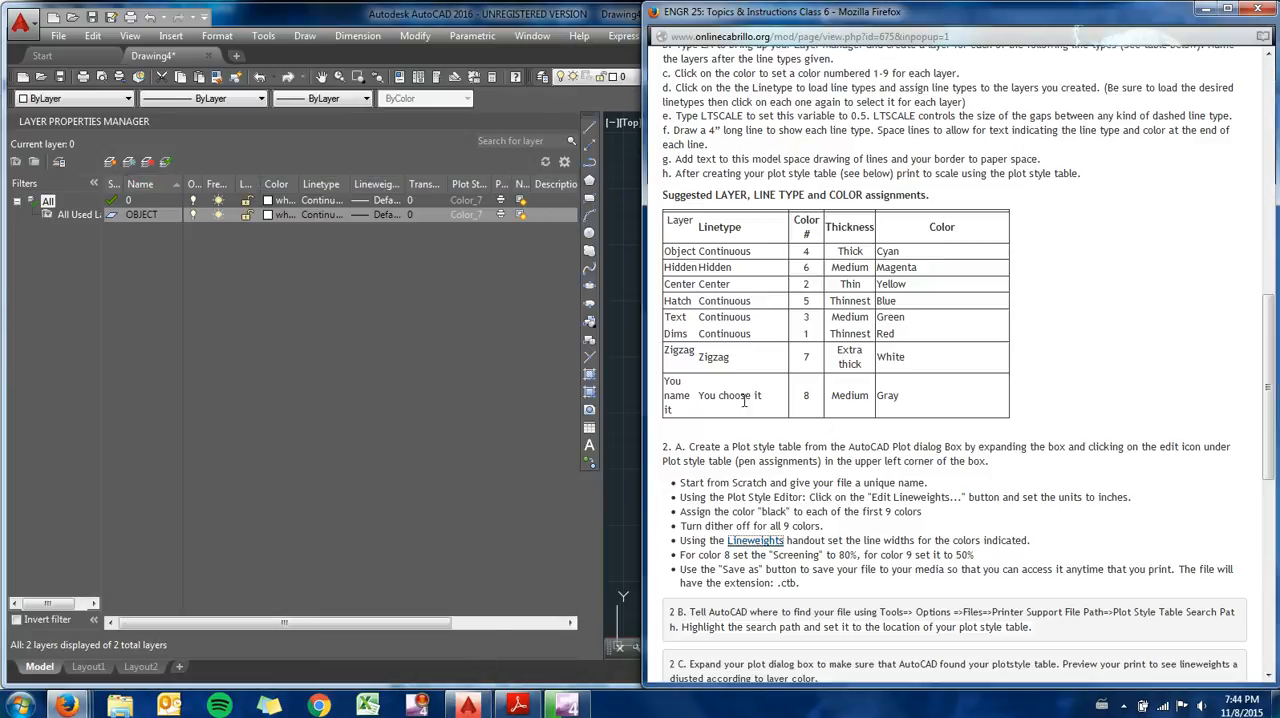
- Switch back to AutoCAD and set the OBJECT layer's color to cyan (index color 4)
{"action": "left_click", "coordinate": [268, 216]}
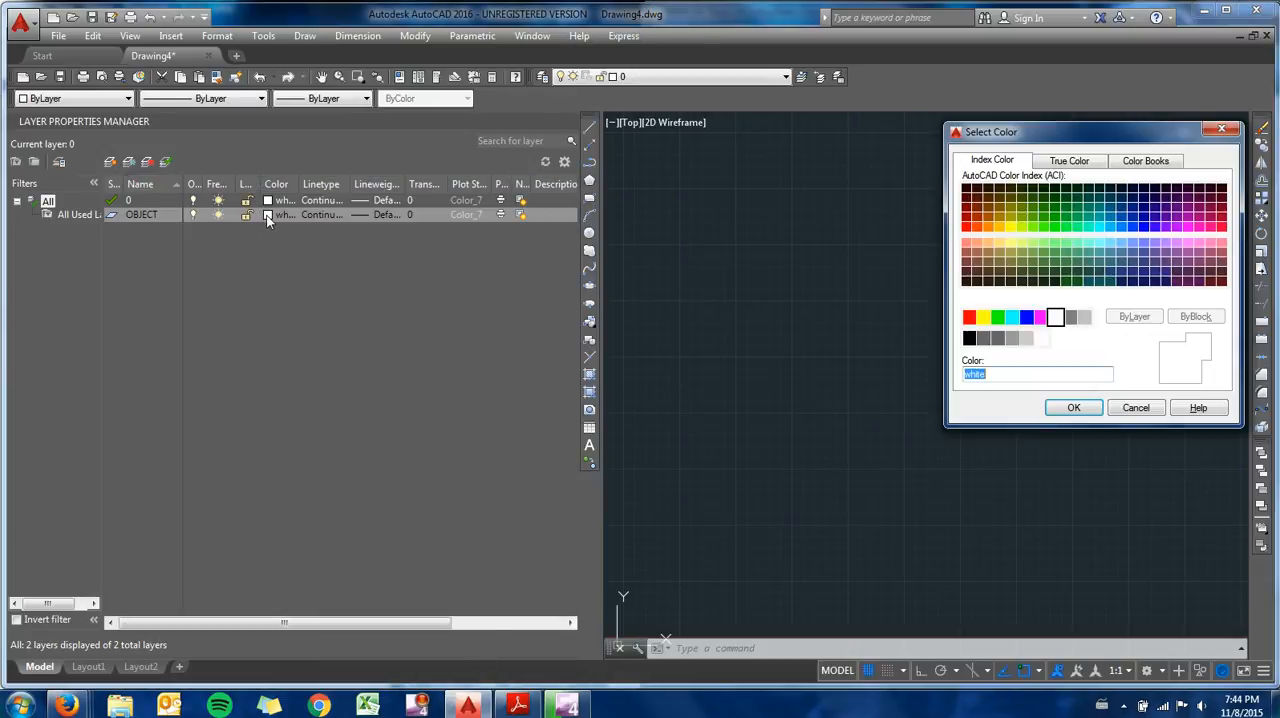
{"action": "left_click", "coordinate": [1014, 320]}
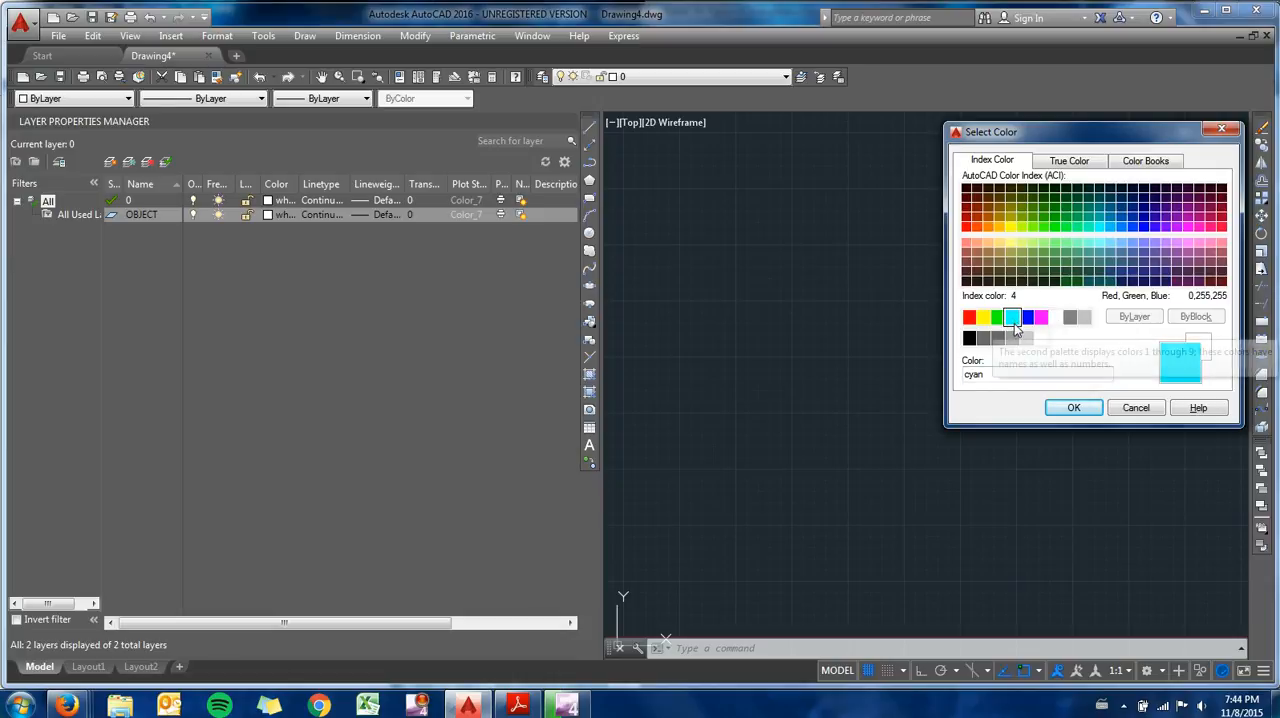
{"action": "left_click", "coordinate": [1080, 410]}
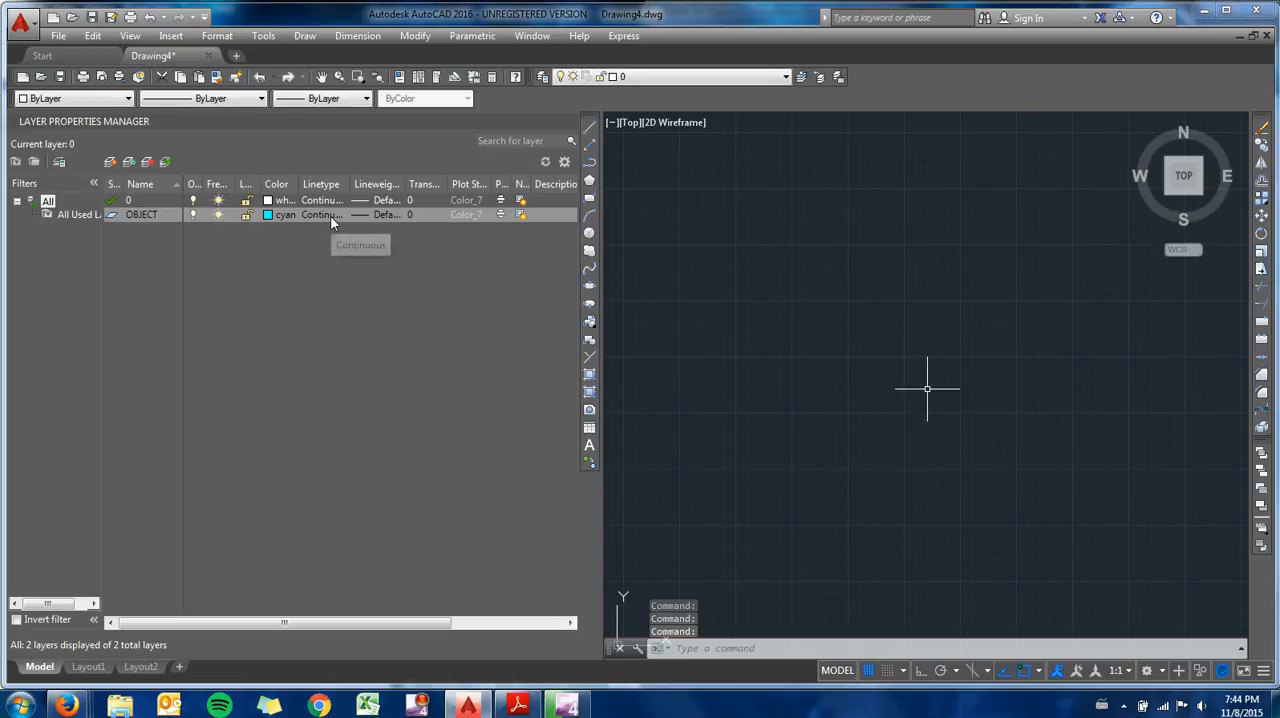
- Create a new layer named HIDDEN and set its color to magenta
{"action": "left_click", "coordinate": [111, 163]}
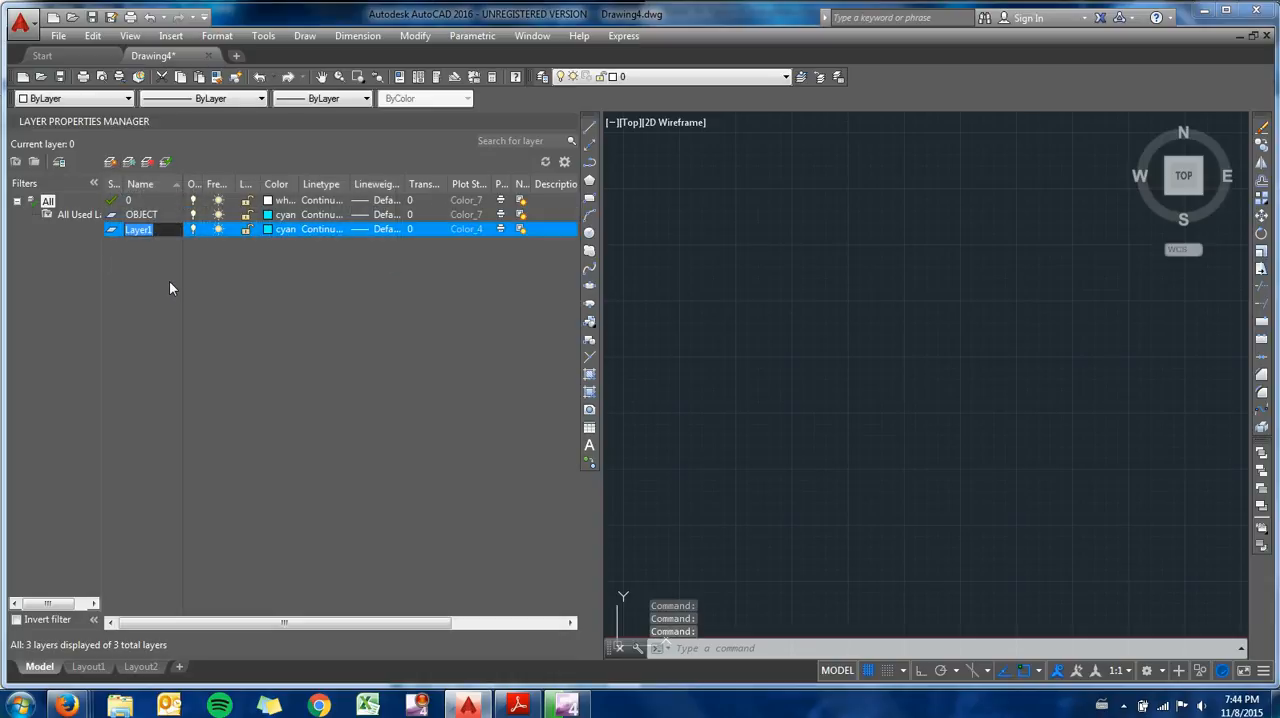
{"action": "type", "text": "HIDDEN"}
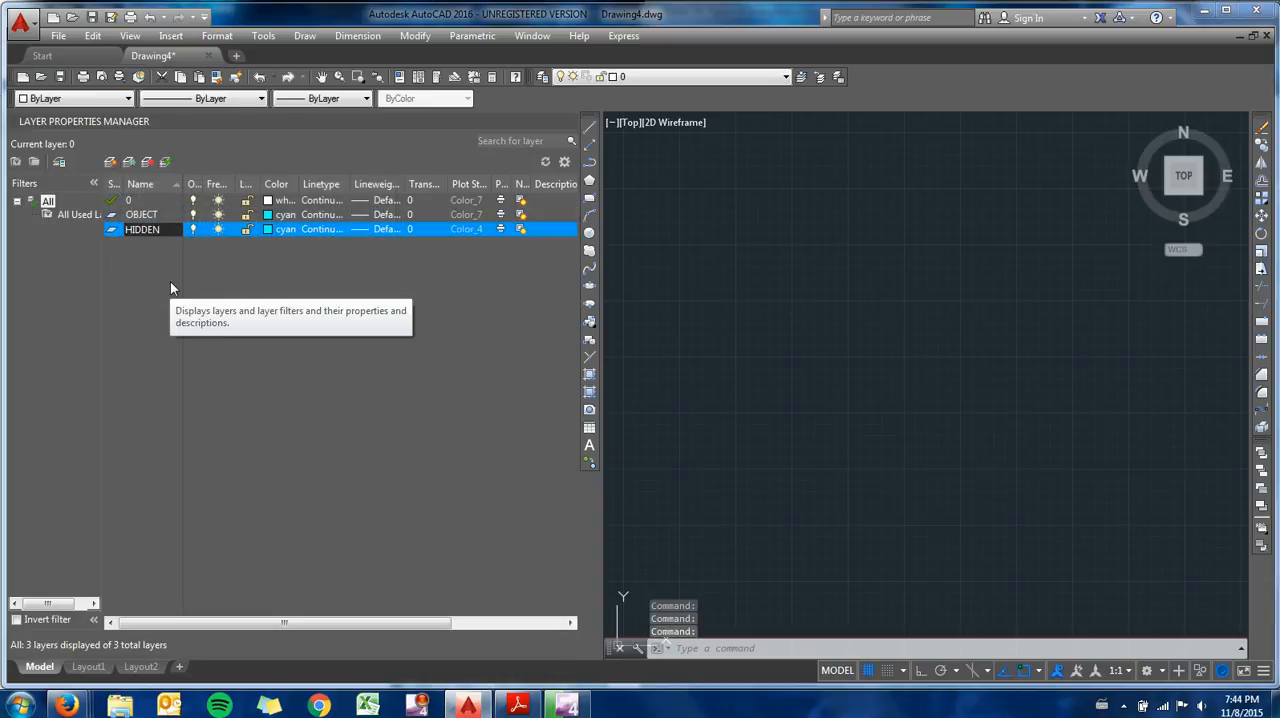
{"action": "left_click", "coordinate": [274, 232]}
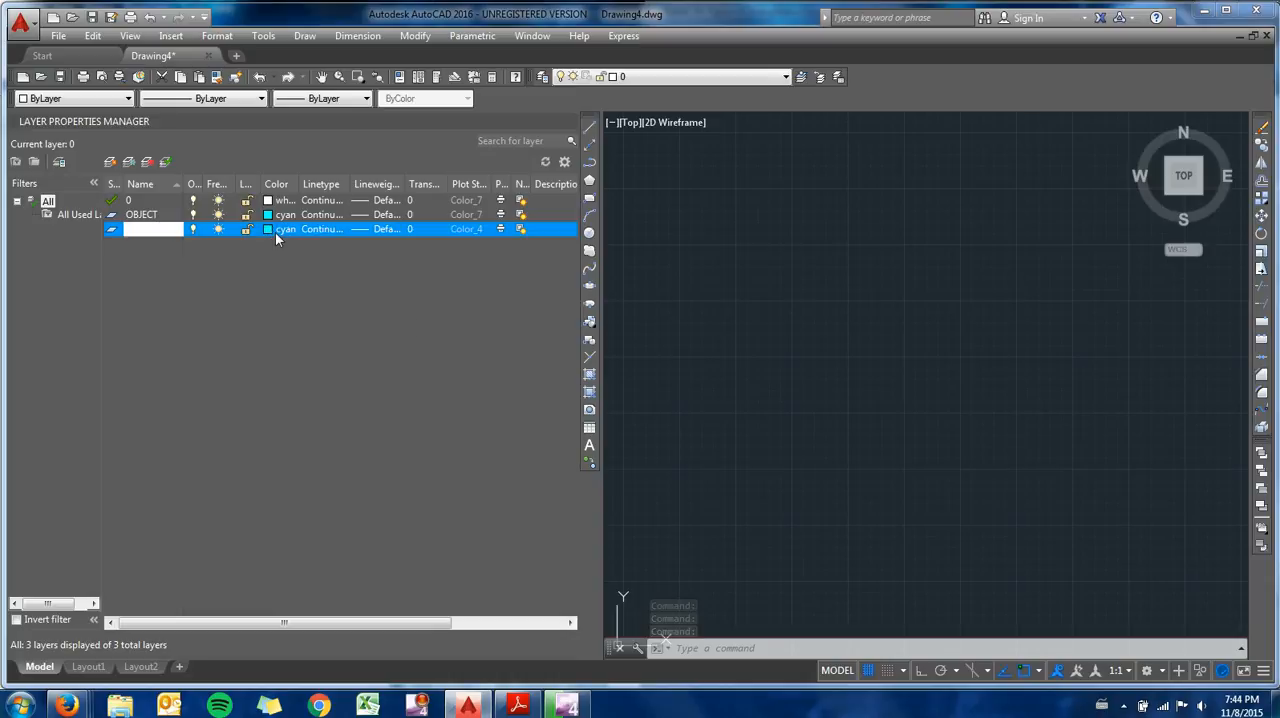
{"action": "left_click", "coordinate": [1041, 317]}
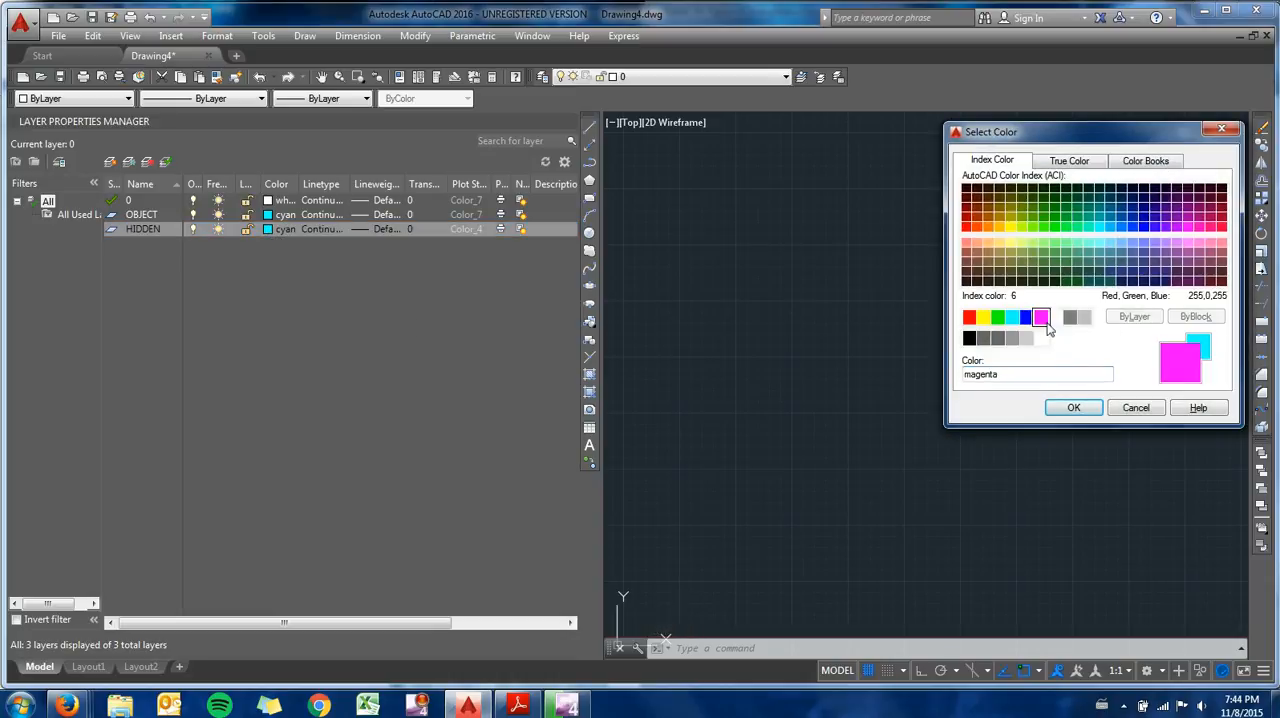
{"action": "left_click", "coordinate": [1072, 408]}
- Load the HIDDEN linetype from acad.lin and assign it to the HIDDEN layer
{"action": "left_click", "coordinate": [315, 232]}
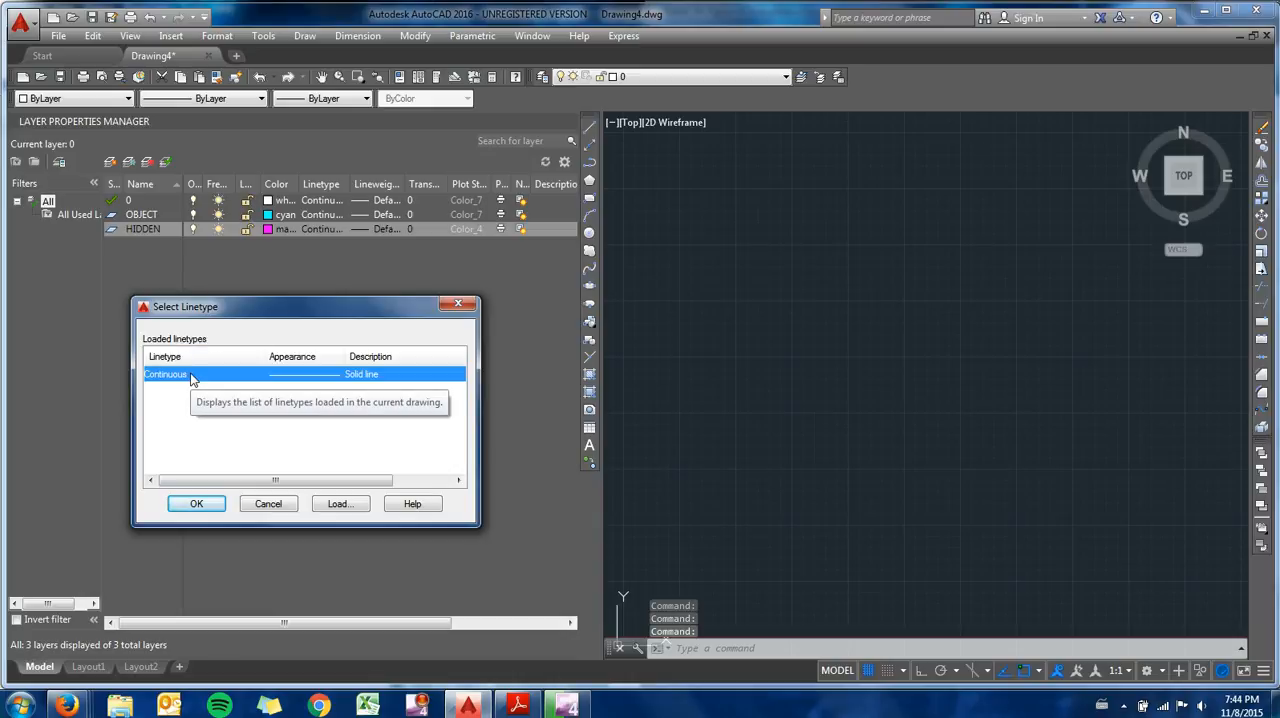
{"action": "left_click", "coordinate": [340, 504]}
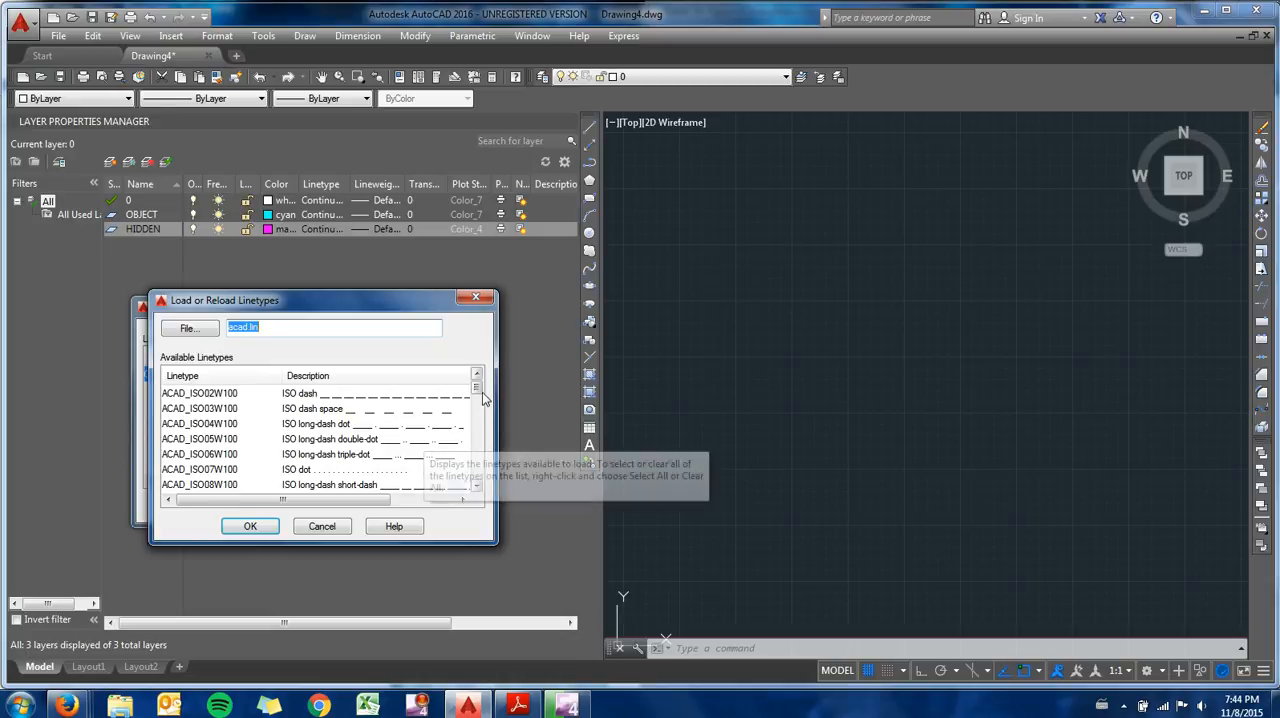
{"action": "left_click_drag", "start_coordinate": [484, 399], "coordinate": [482, 477]}
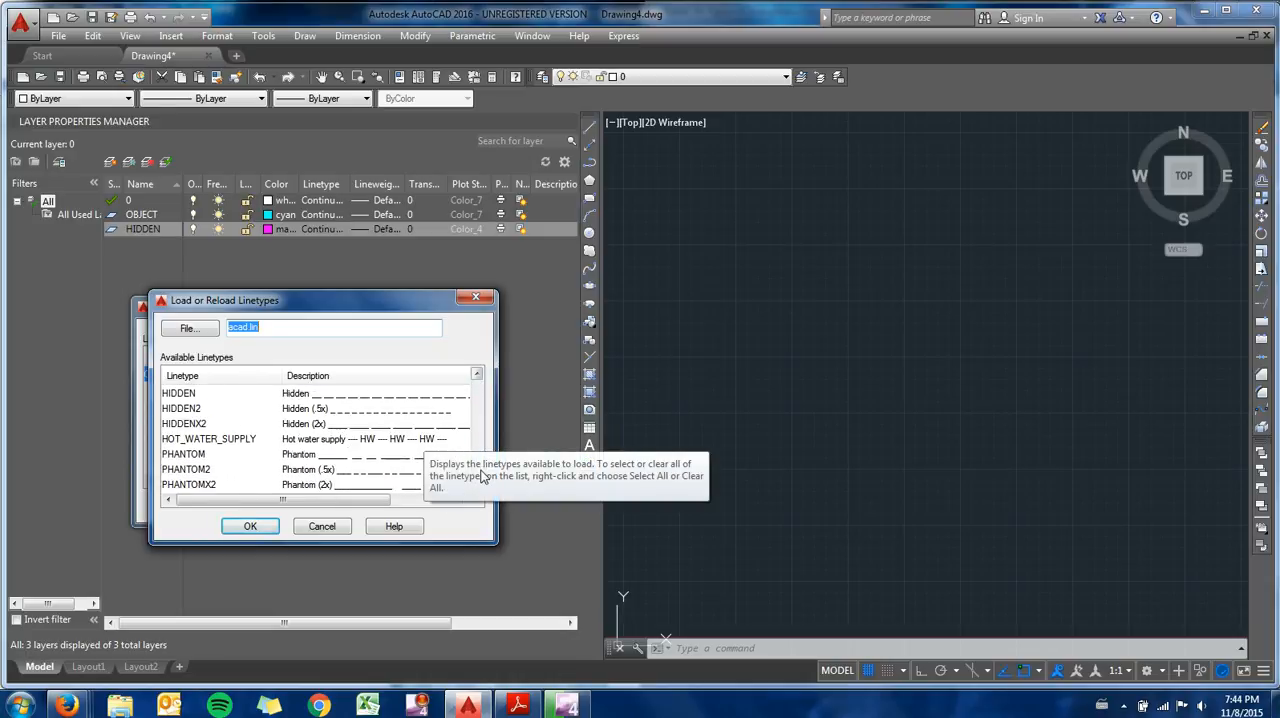
{"action": "left_click", "coordinate": [192, 393]}
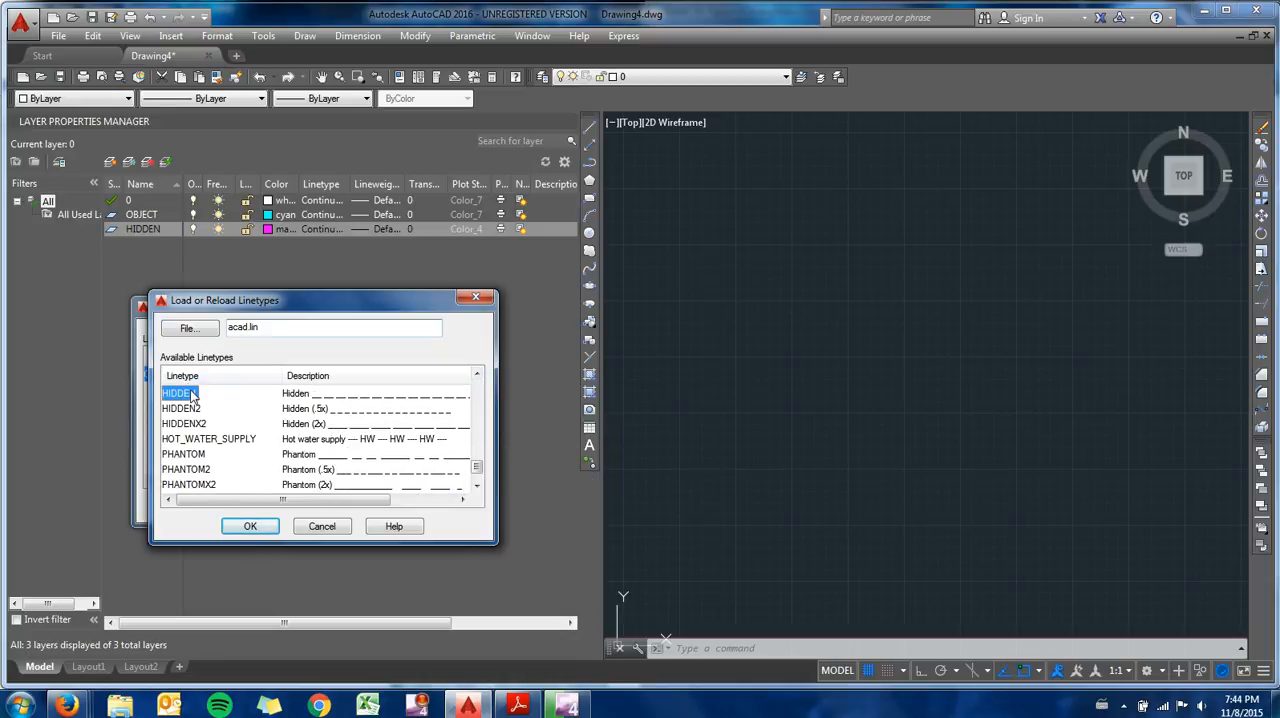
{"action": "left_click", "coordinate": [243, 527]}
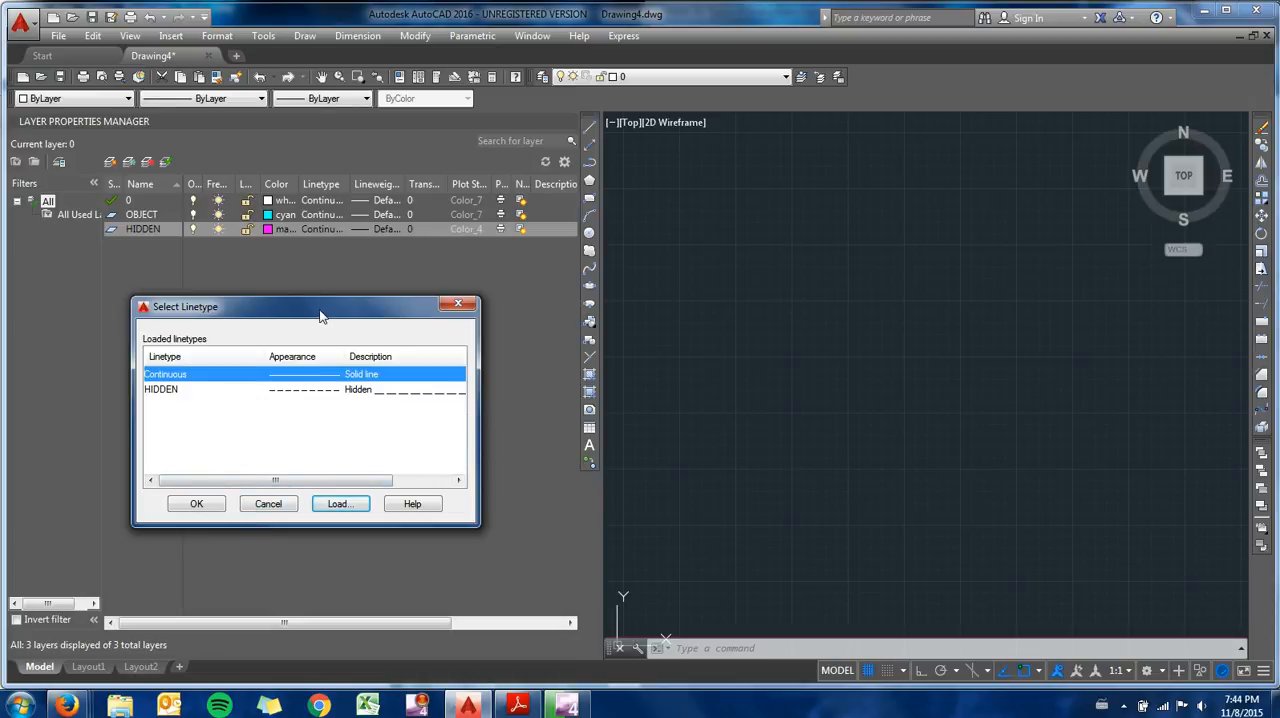
{"action": "left_click_drag", "start_coordinate": [320, 316], "coordinate": [334, 302]}
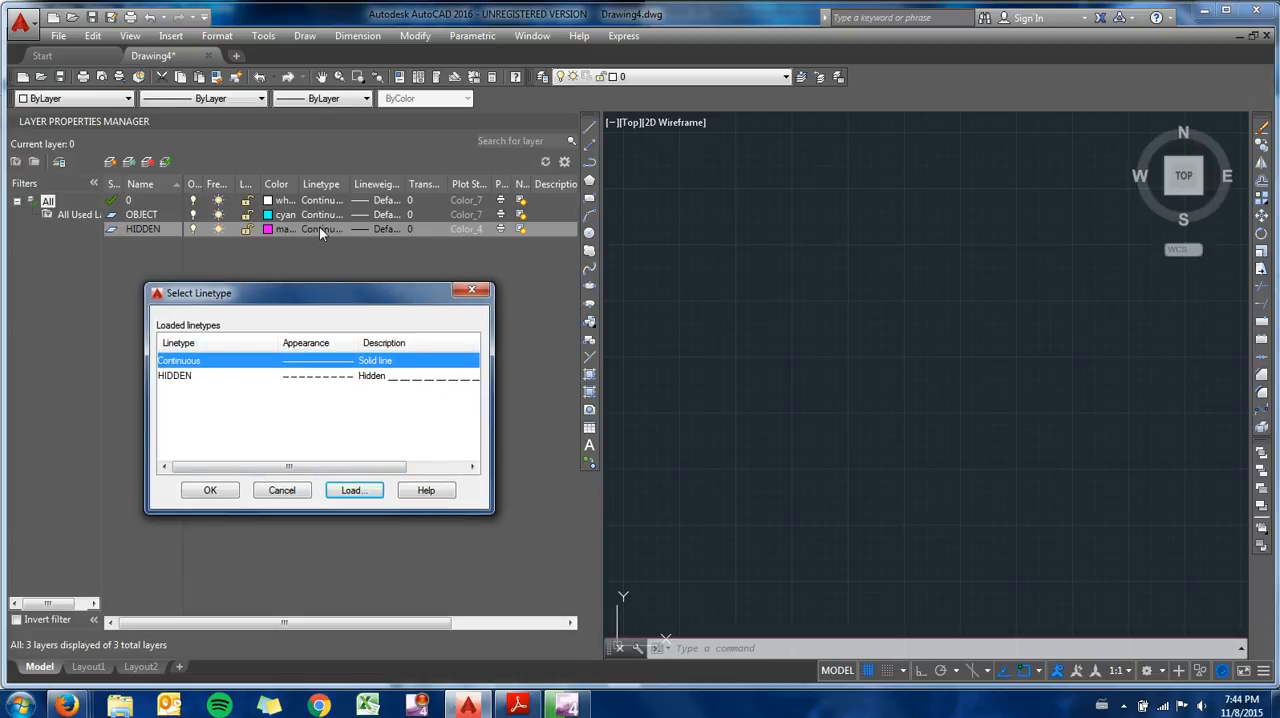
{"action": "left_click", "coordinate": [199, 378]}
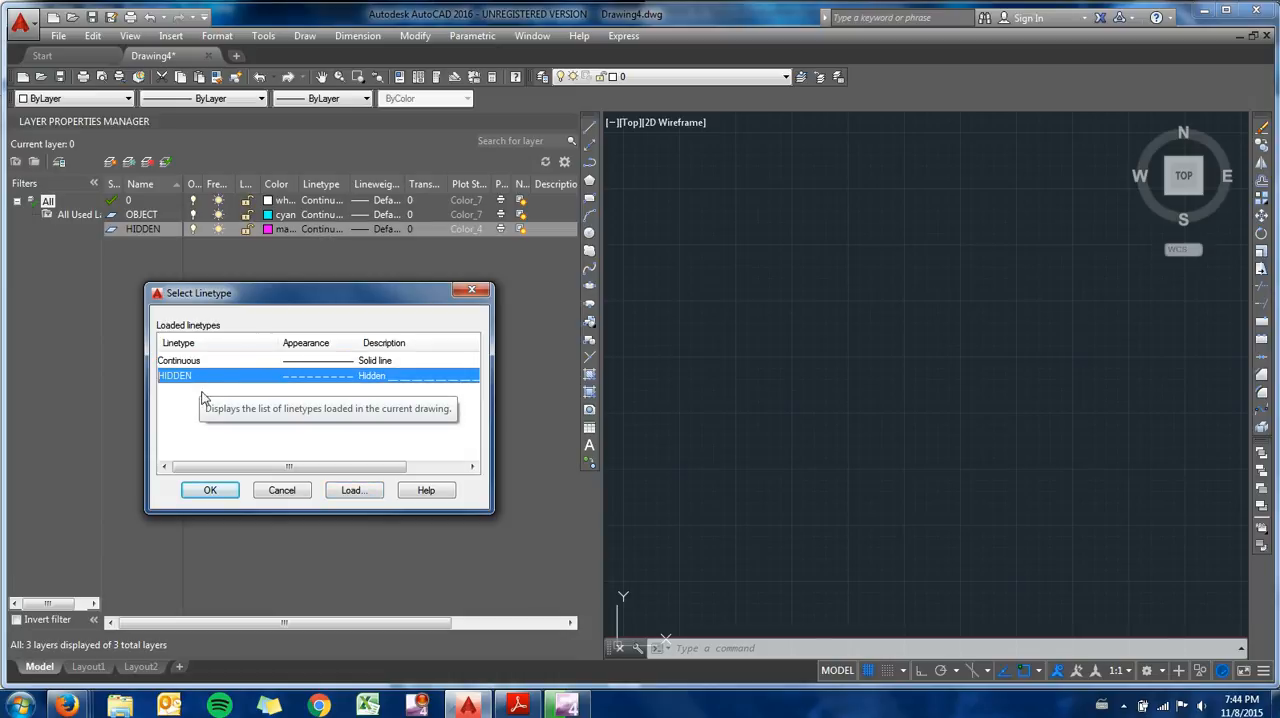
{"action": "left_click", "coordinate": [208, 489]}
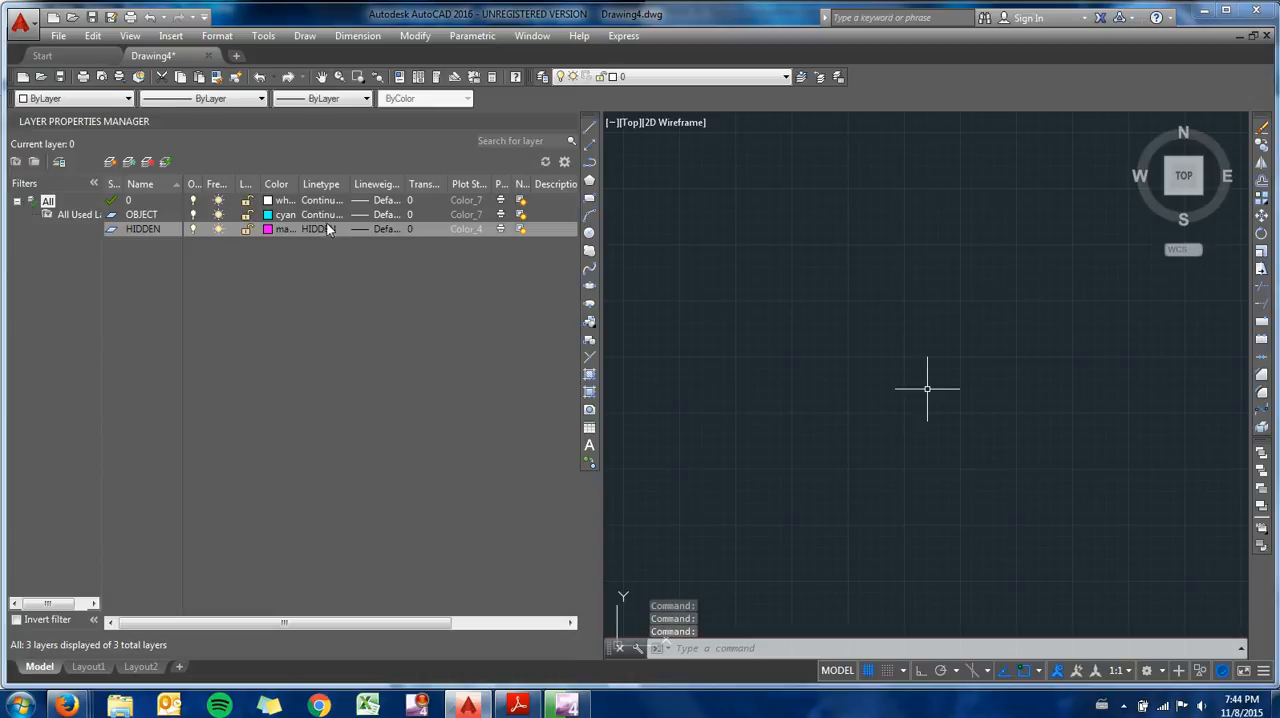
- Create a new layer named TEXT and set its color to green (index color 3)
{"action": "left_click", "coordinate": [110, 161]}
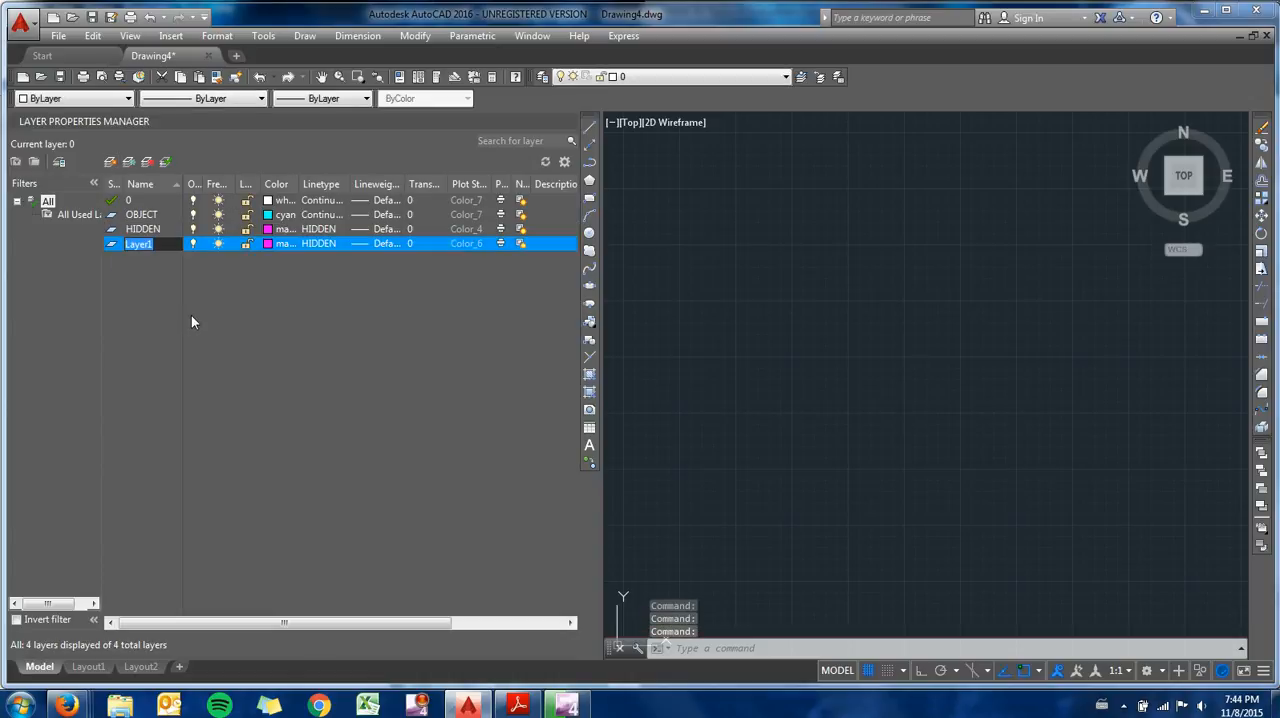
{"action": "type", "text": "TEXT"}
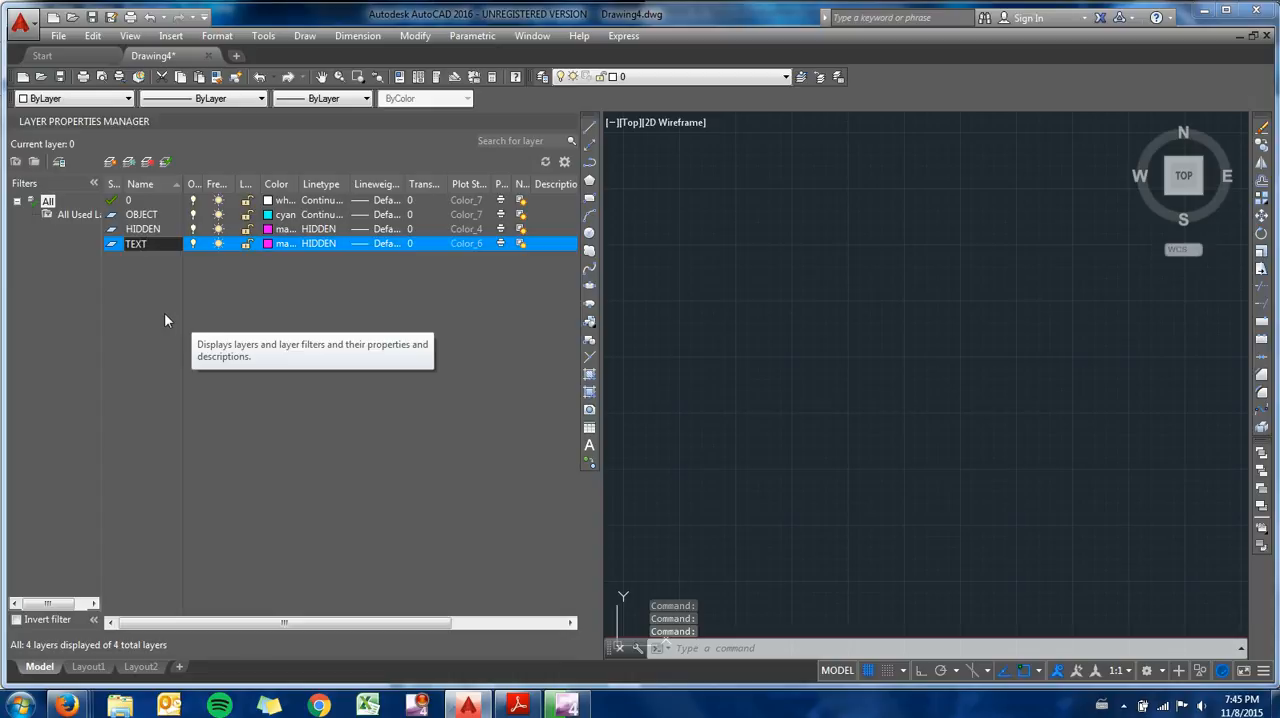
{"action": "key", "text": "Return"}
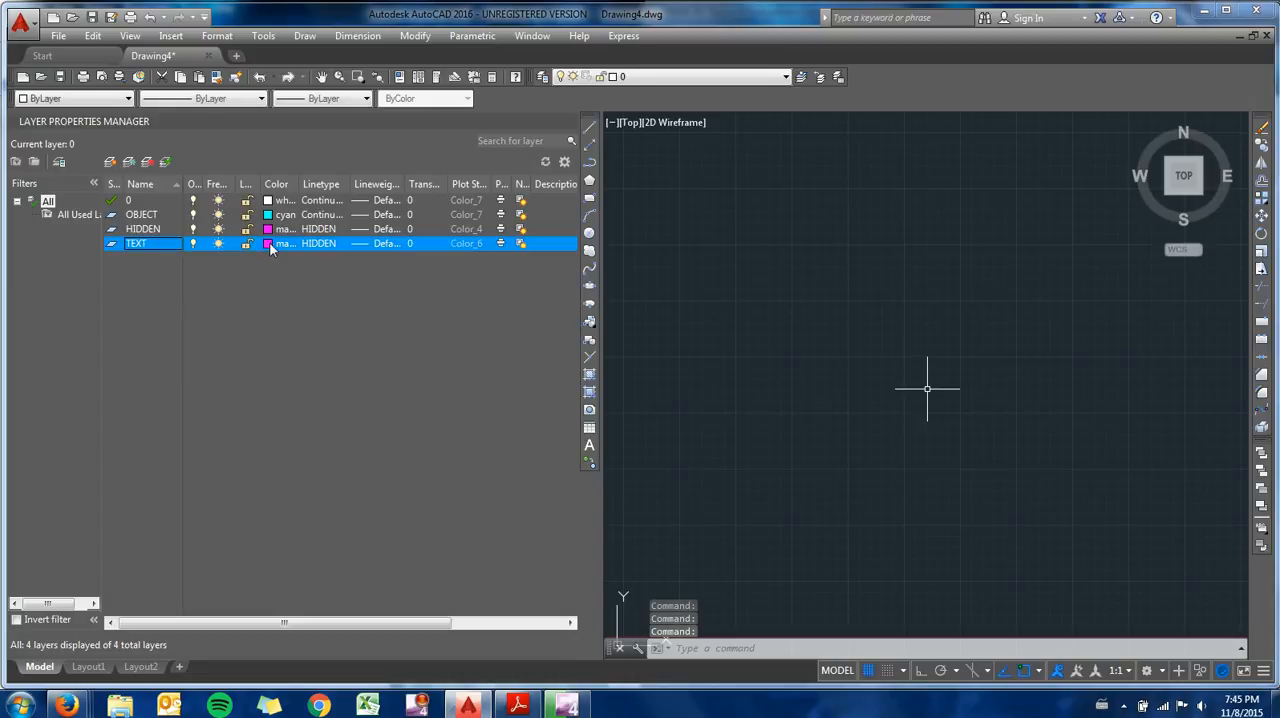
{"action": "left_click", "coordinate": [270, 244]}
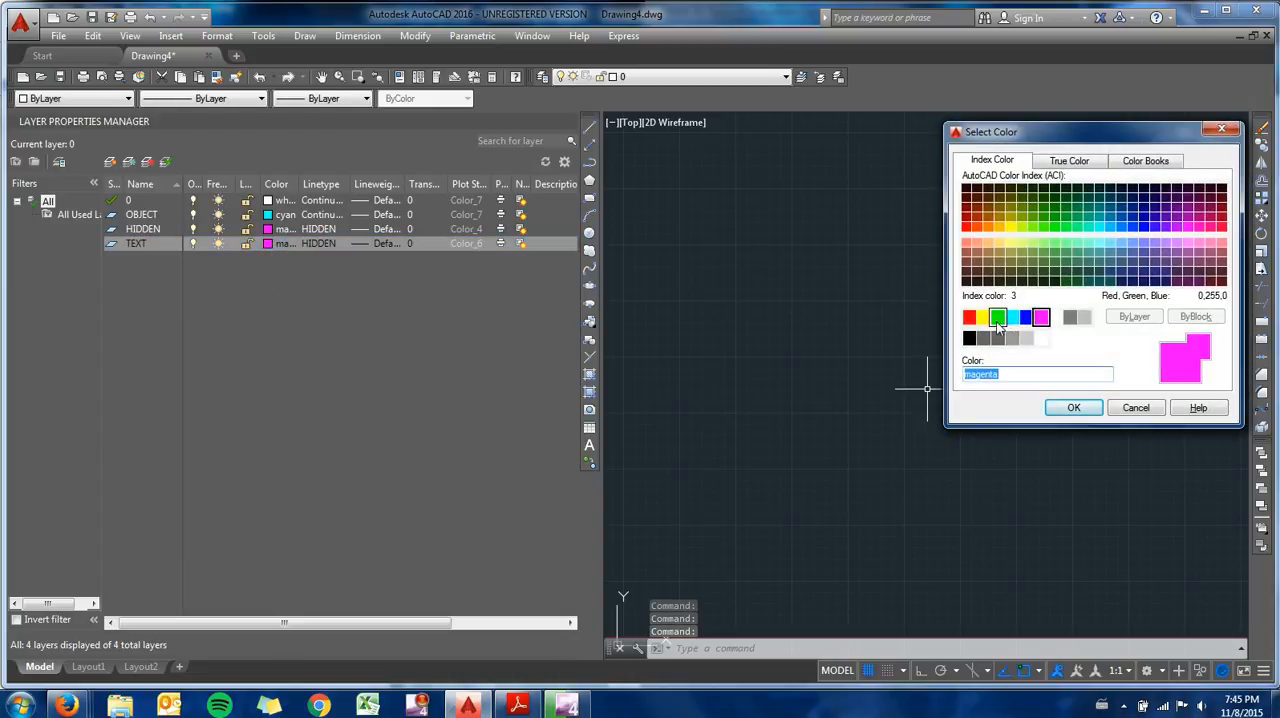
{"action": "left_click", "coordinate": [998, 322]}
{"action": "left_click", "coordinate": [1073, 407]}
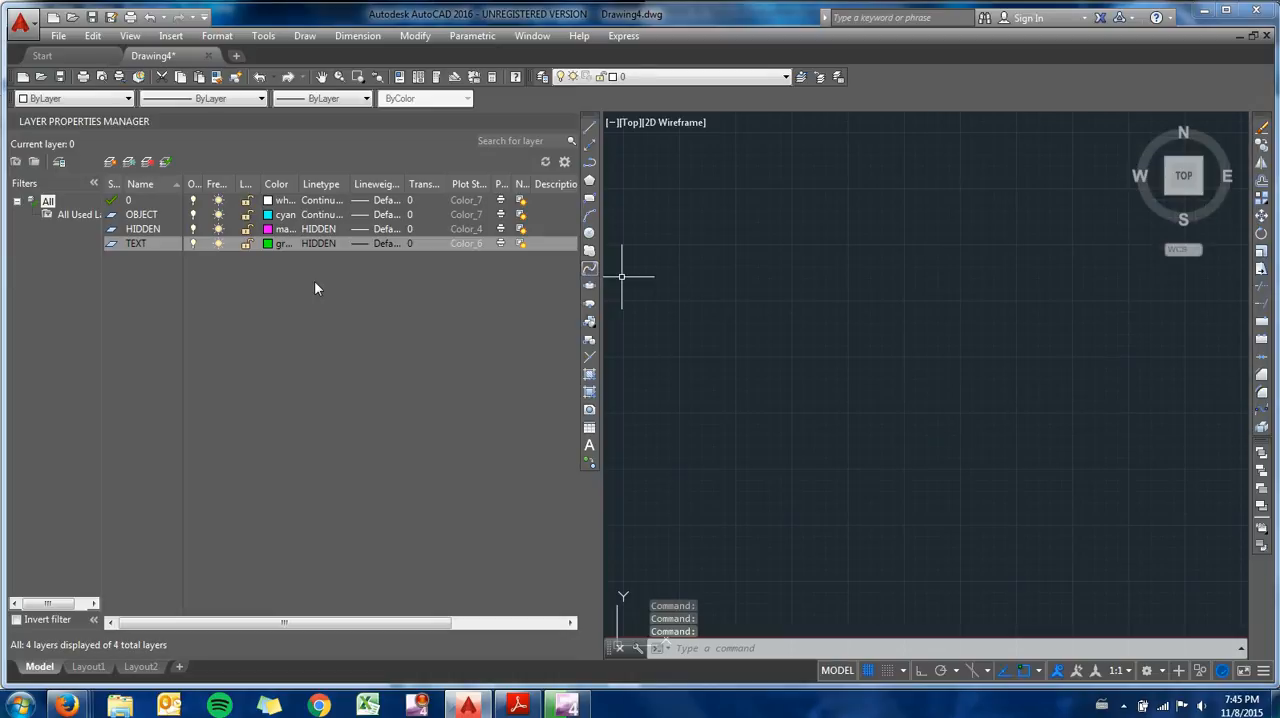
- Assign the Continuous linetype to the TEXT layer and make OBJECT the current layer
{"action": "left_click", "coordinate": [325, 245]}
{"action": "left_click", "coordinate": [272, 359]}
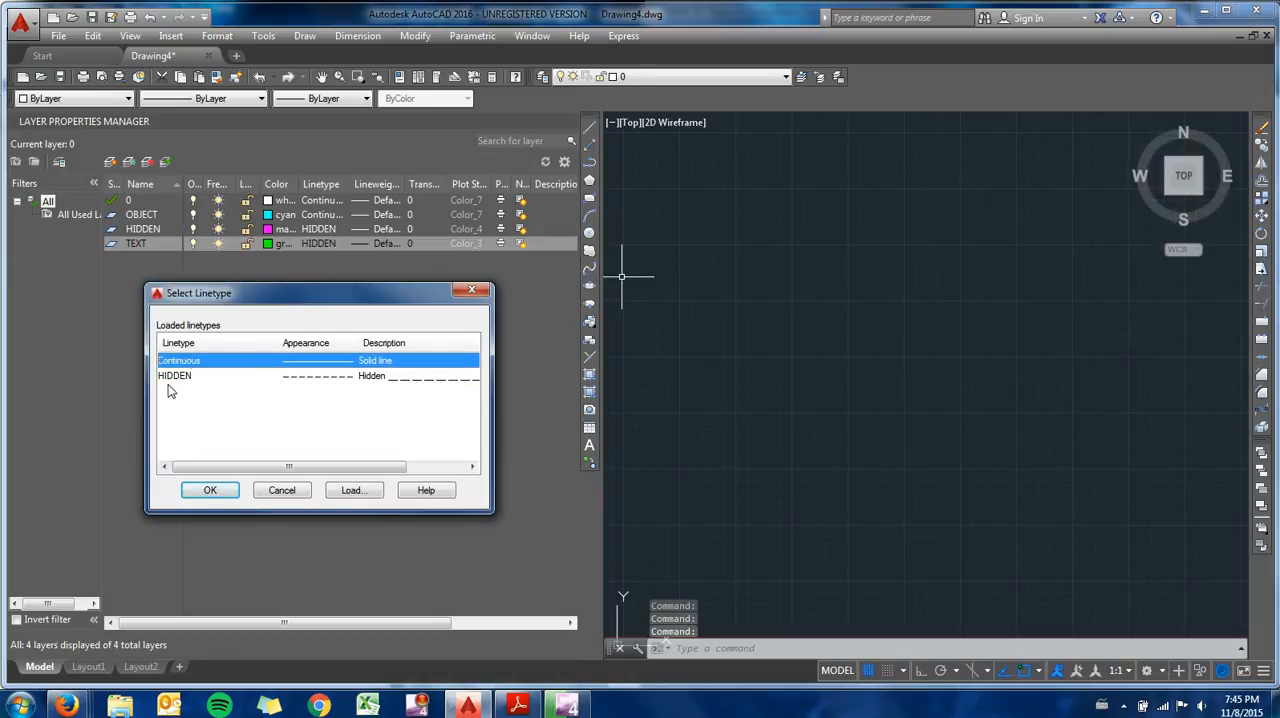
{"action": "left_click", "coordinate": [210, 490]}
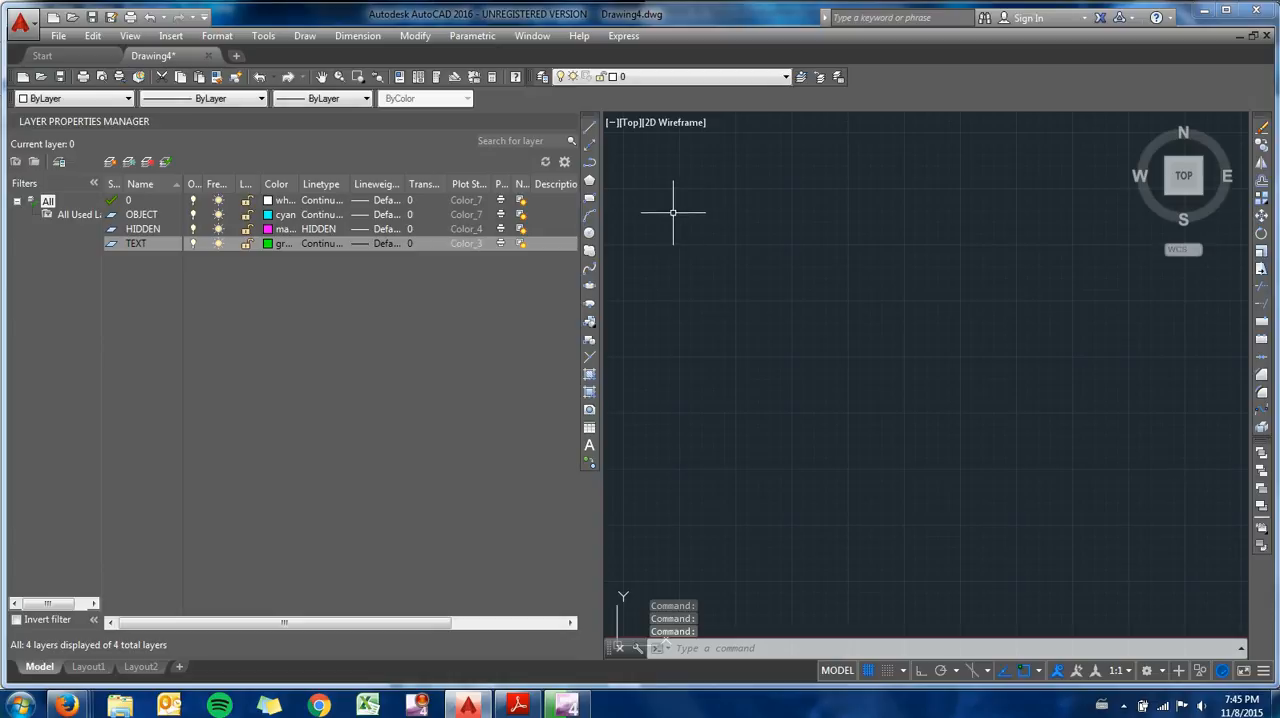
{"action": "left_click", "coordinate": [147, 216]}
{"action": "left_click", "coordinate": [165, 161]}
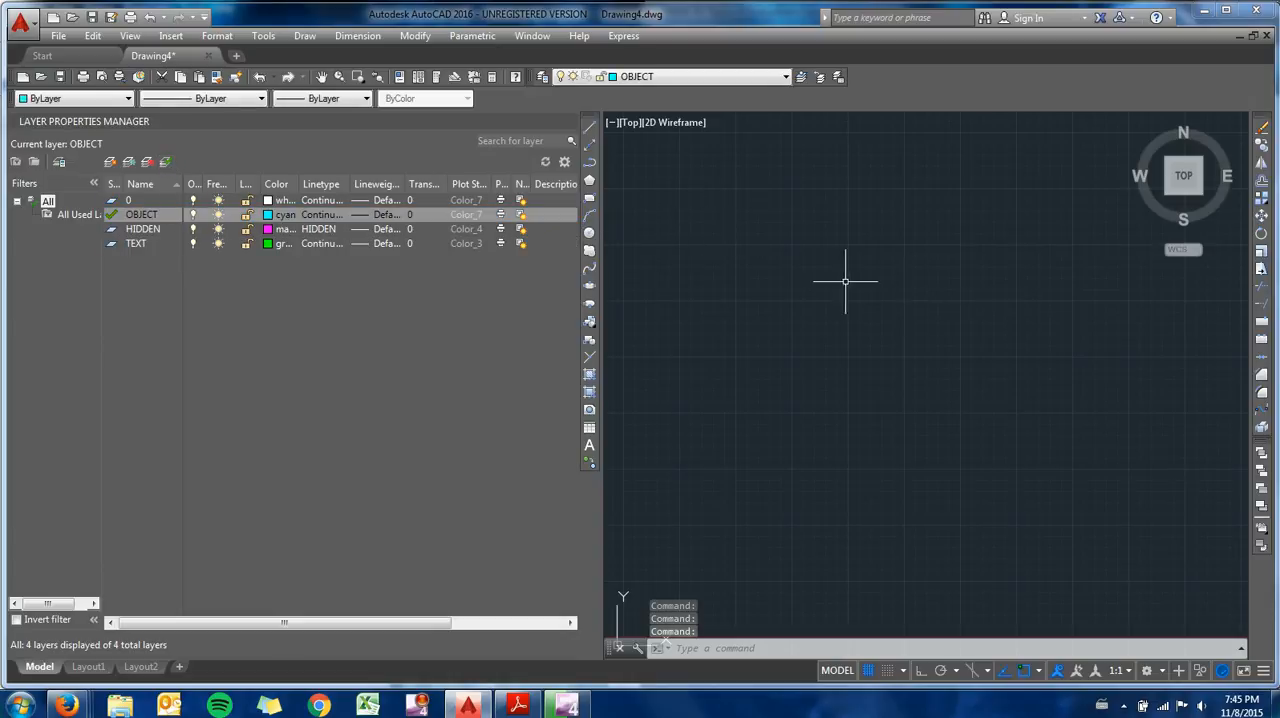
{"action": "type", "text": "LINE"}
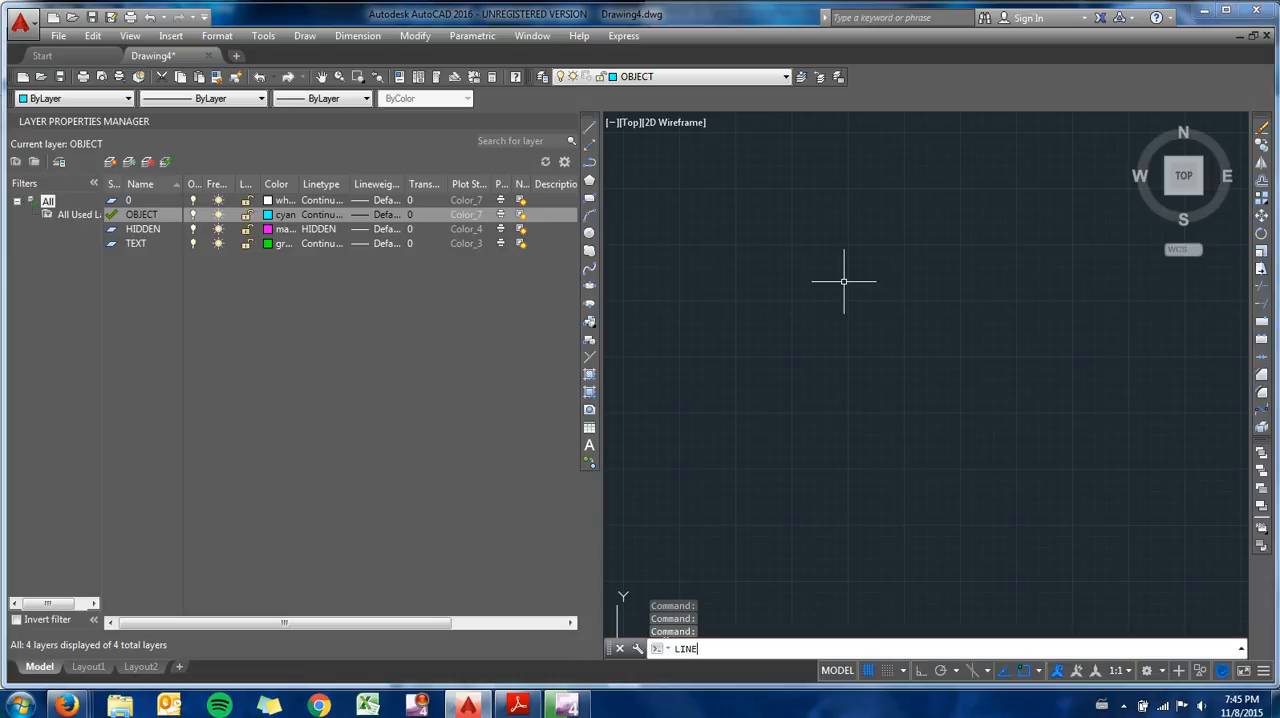
{"action": "key", "text": "Return"}
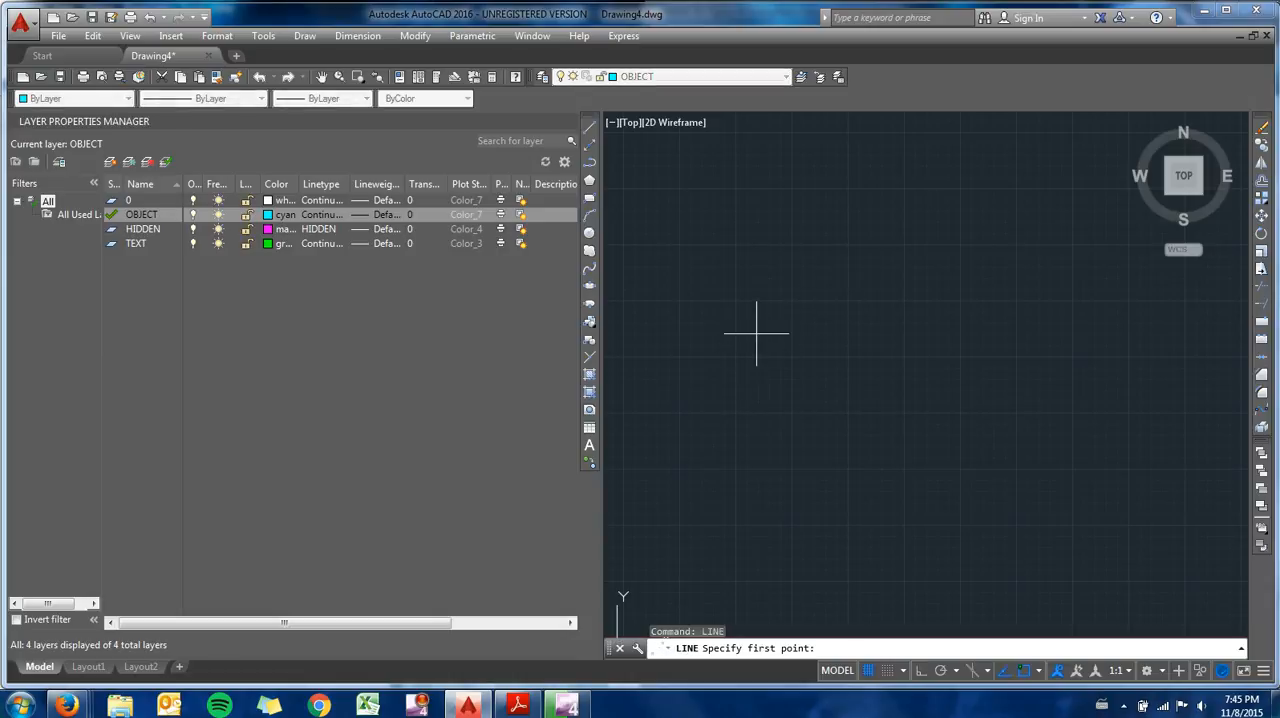
{"action": "key", "text": "Escape"}
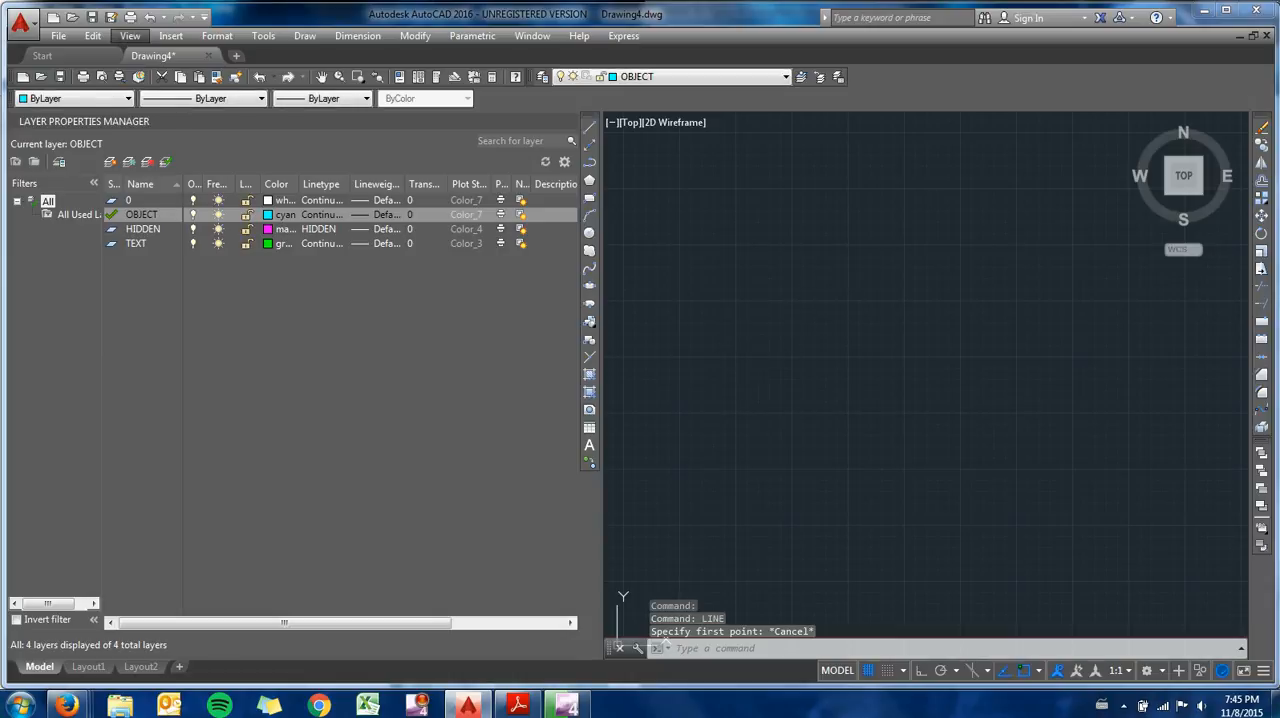
{"action": "left_click", "coordinate": [828, 392]}
{"action": "key", "text": "Escape"}
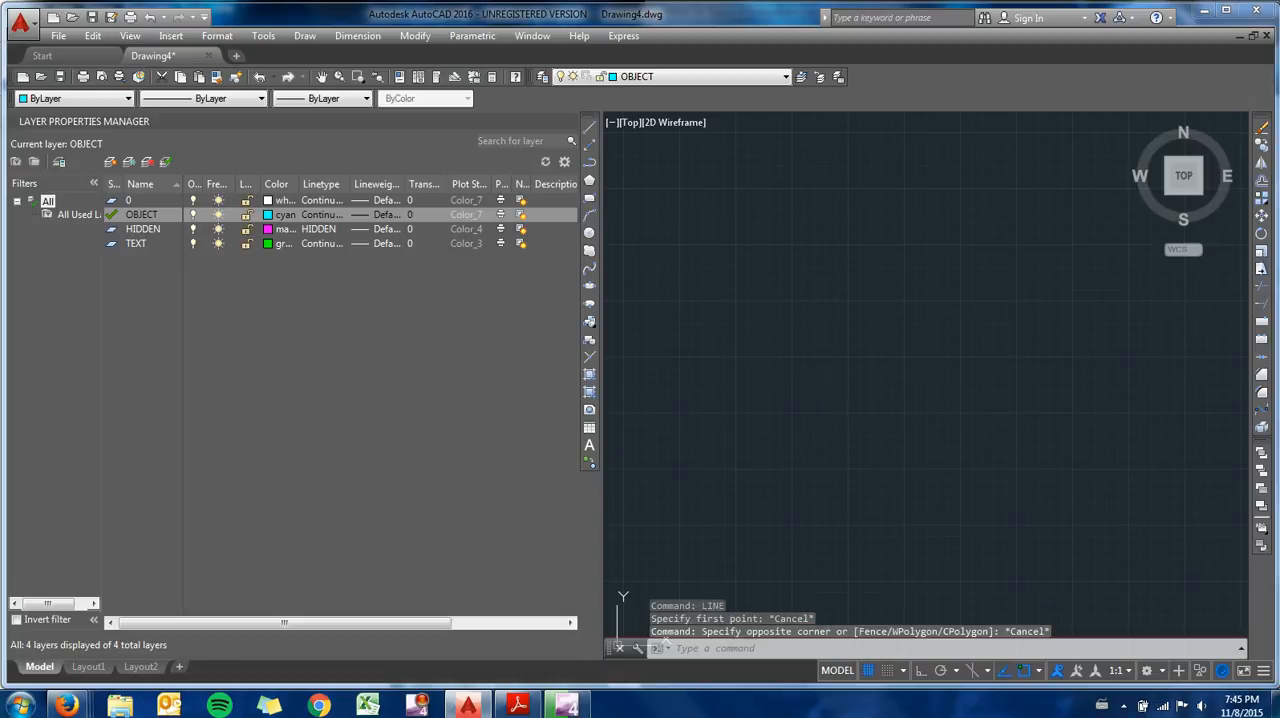
- Set the grid spacing to 0.5 and the snap spacing to 0.25
{"action": "type", "text": "grid"}
{"action": "key", "text": "Return"}
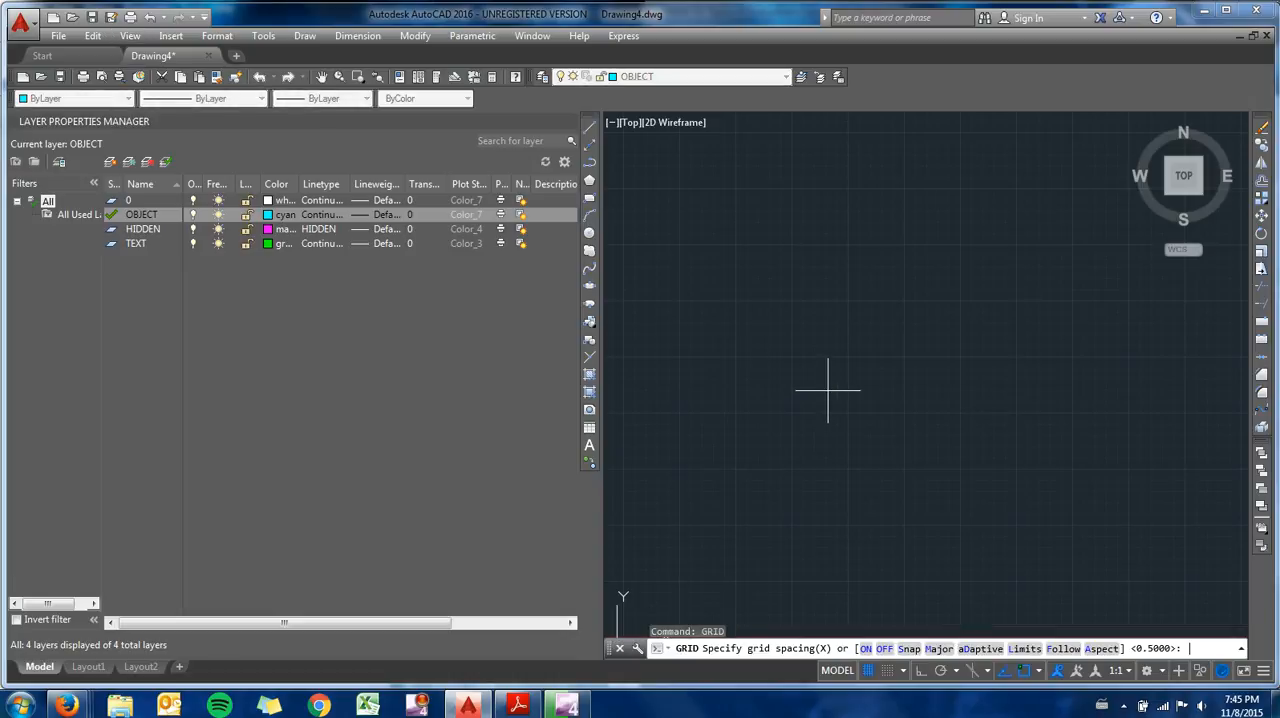
{"action": "key", "text": "Return"}
{"action": "type", "text": "SNA"}
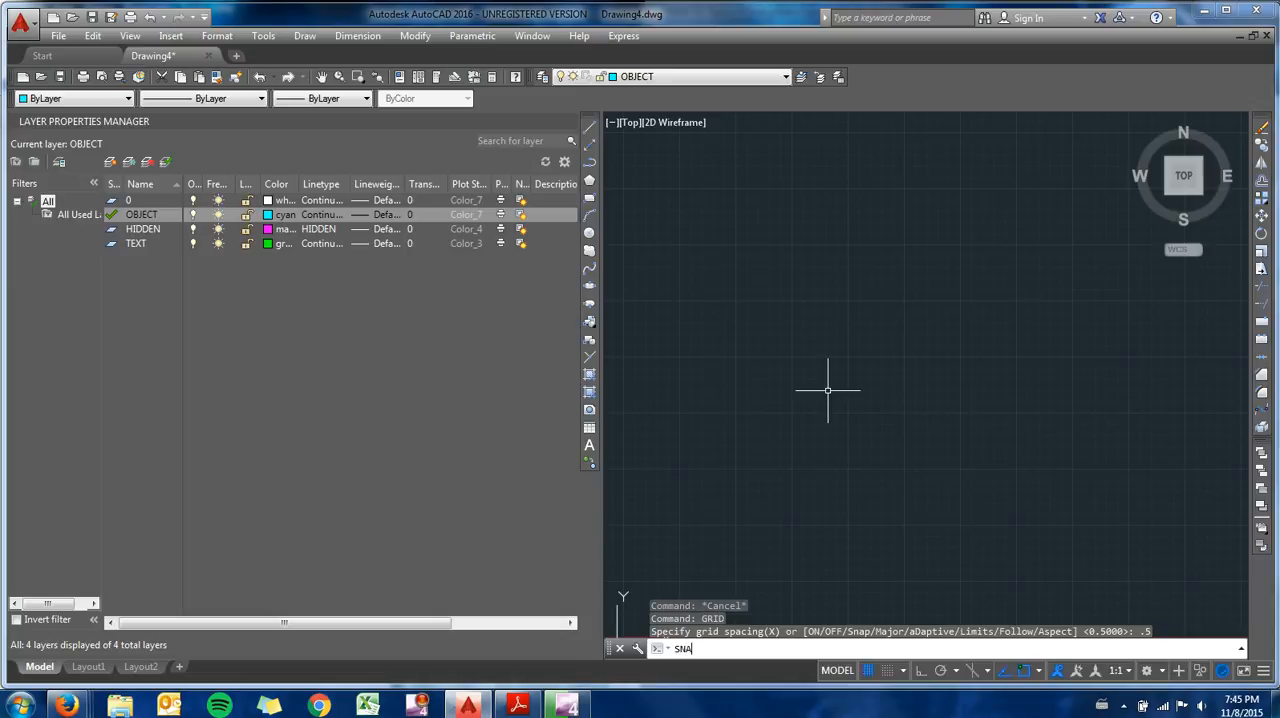
{"action": "type", "text": "P"}
{"action": "key", "text": "Return"}
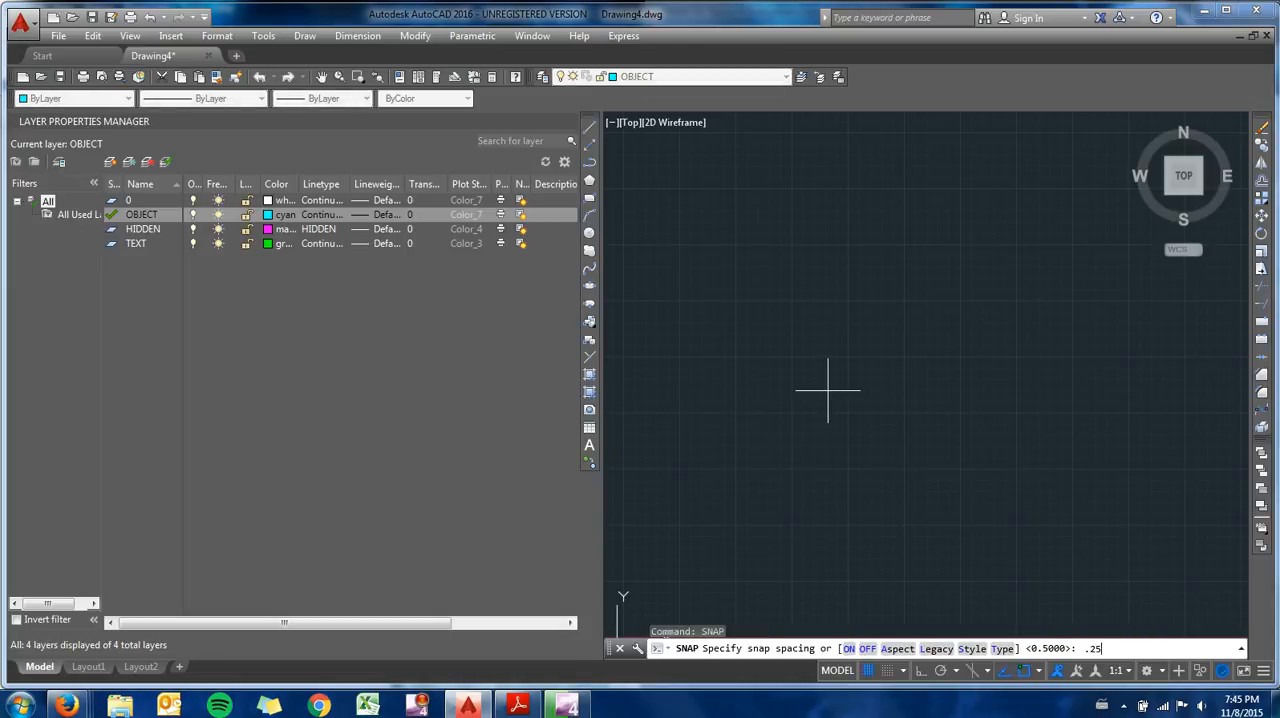
{"action": "type", "text": ".25"}
{"action": "key", "text": "Return"}
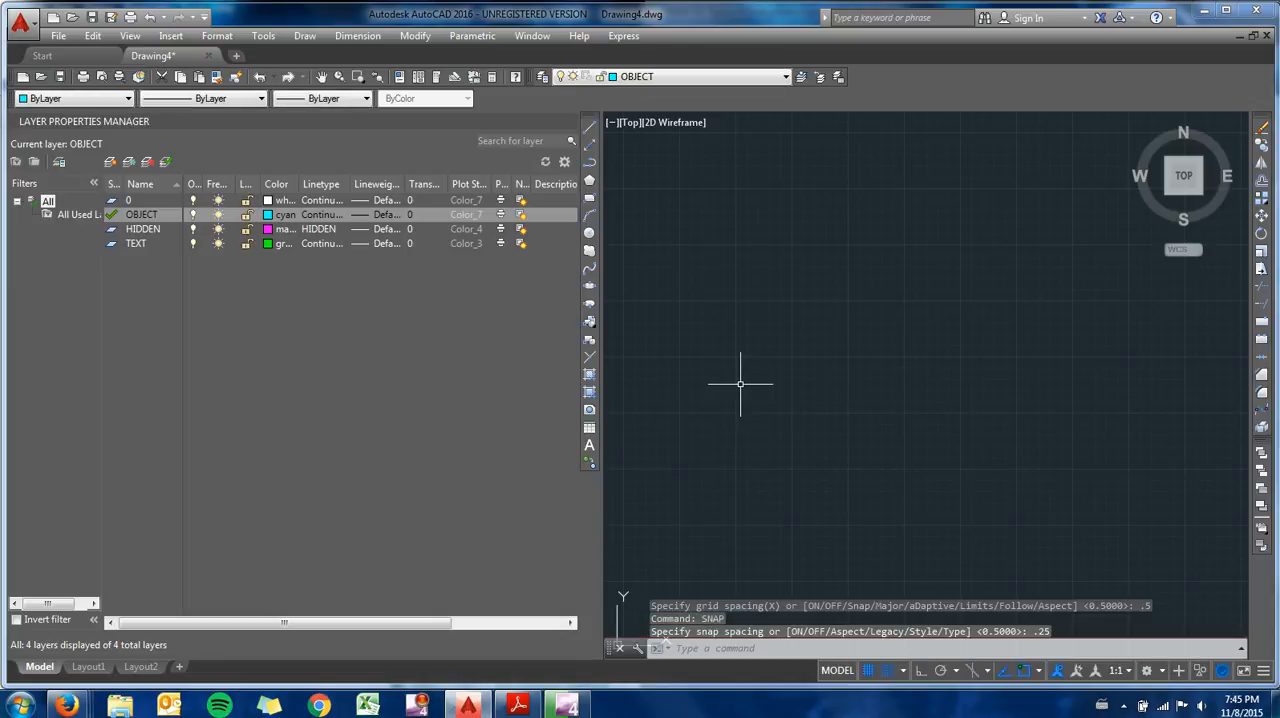
- Try to draw a 4-unit horizontal line on the OBJECT layer
{"action": "type", "text": "LINE"}
{"action": "key", "text": "Return"}
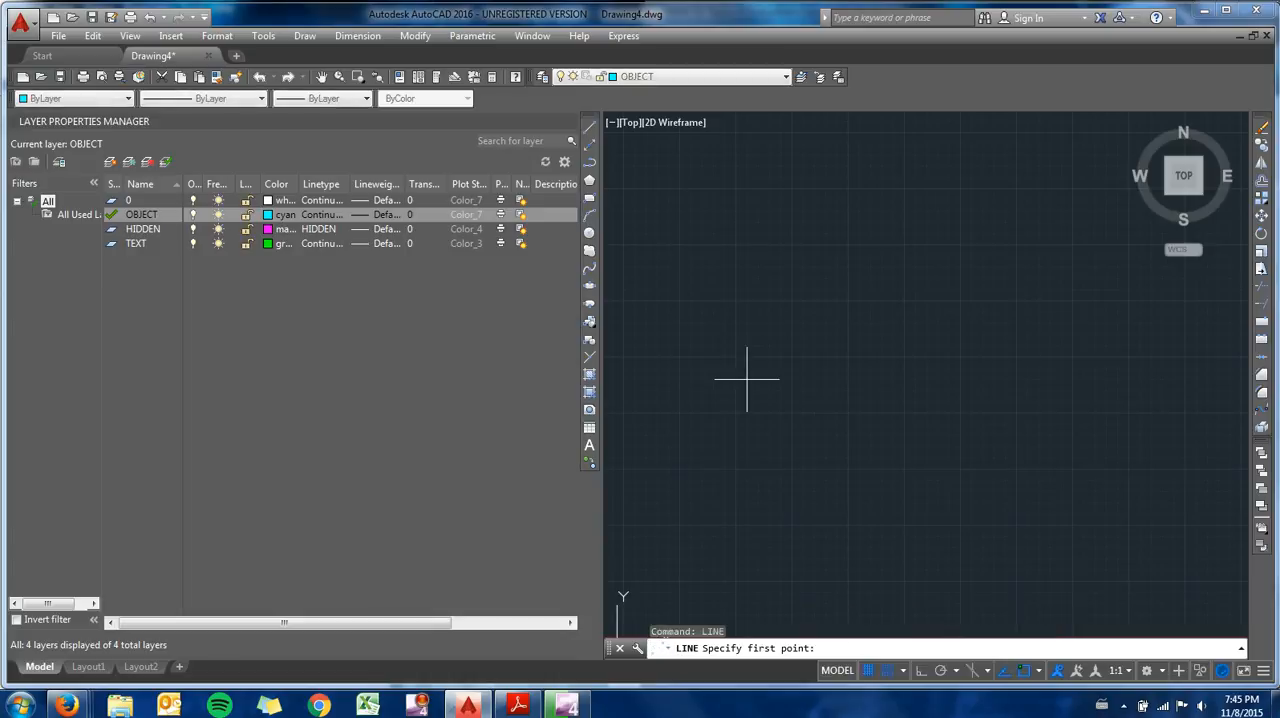
{"action": "left_click", "coordinate": [680, 412]}
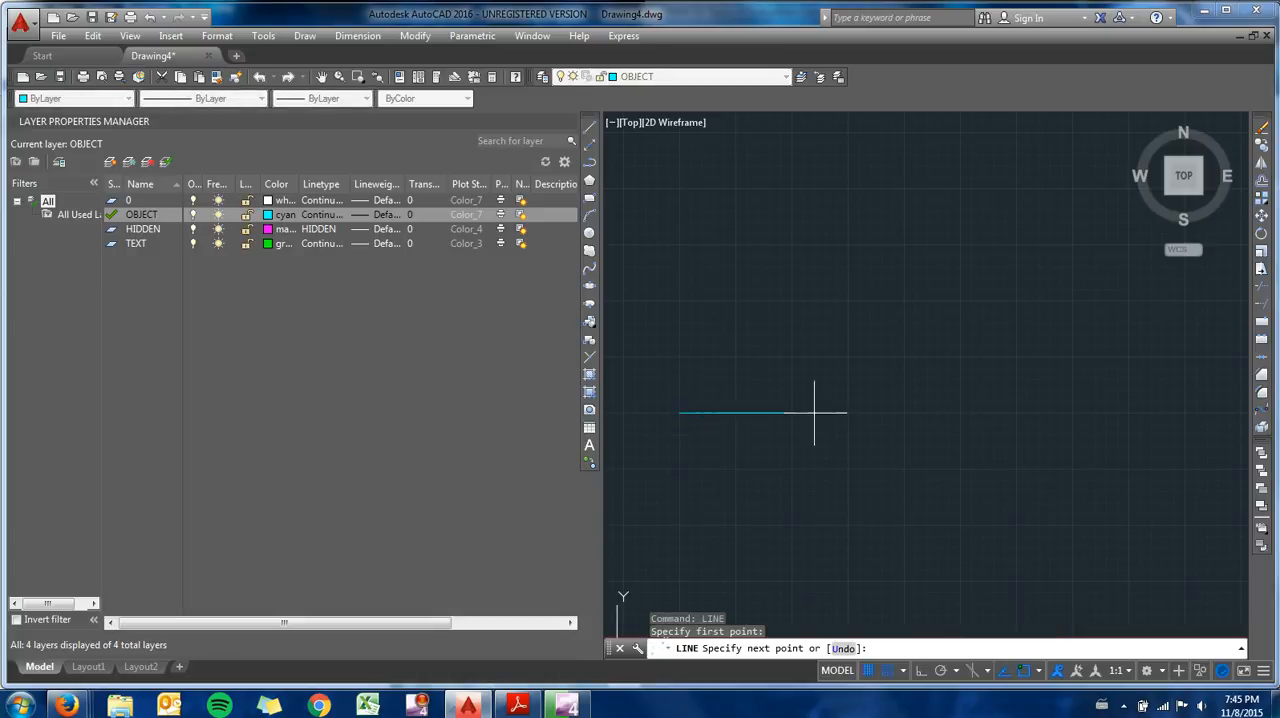
{"action": "type", "text": "4"}
{"action": "key", "text": "Return"}
{"action": "key", "text": "Escape"}
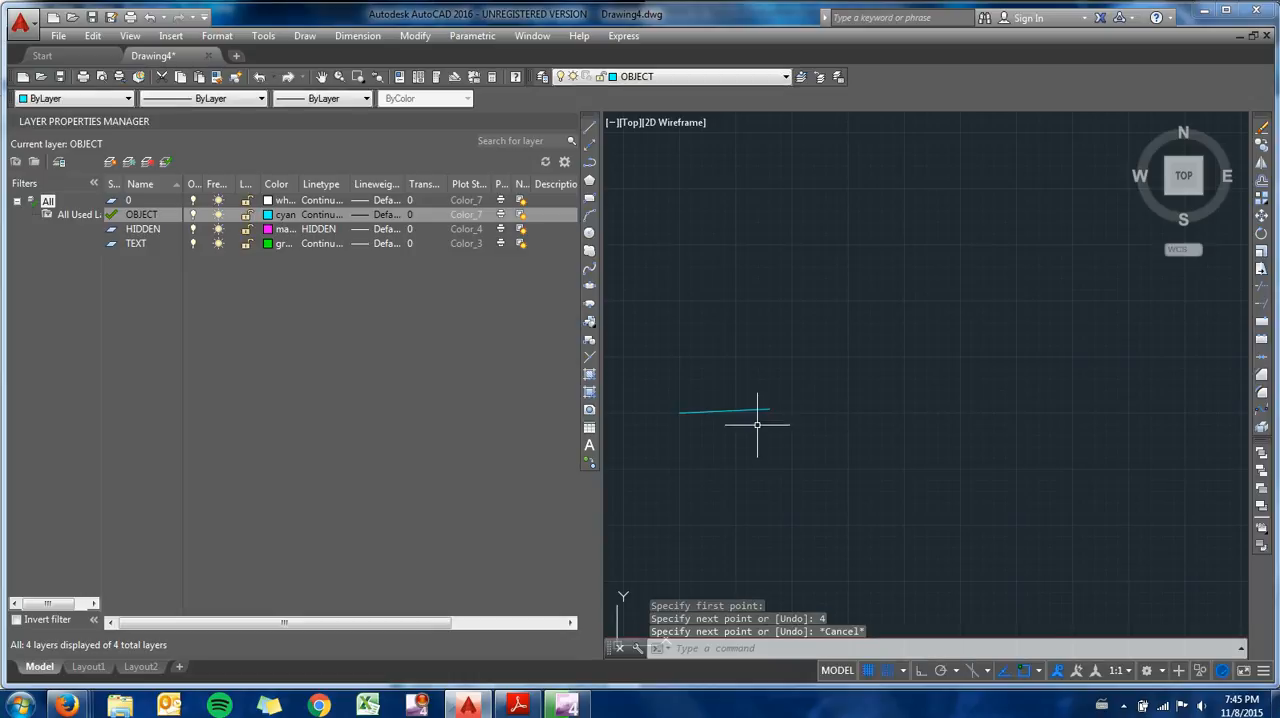
- Erase the slightly slanted line just drawn
{"action": "left_click", "coordinate": [757, 425]}
{"action": "left_click", "coordinate": [691, 376]}
{"action": "key", "text": "Delete"}
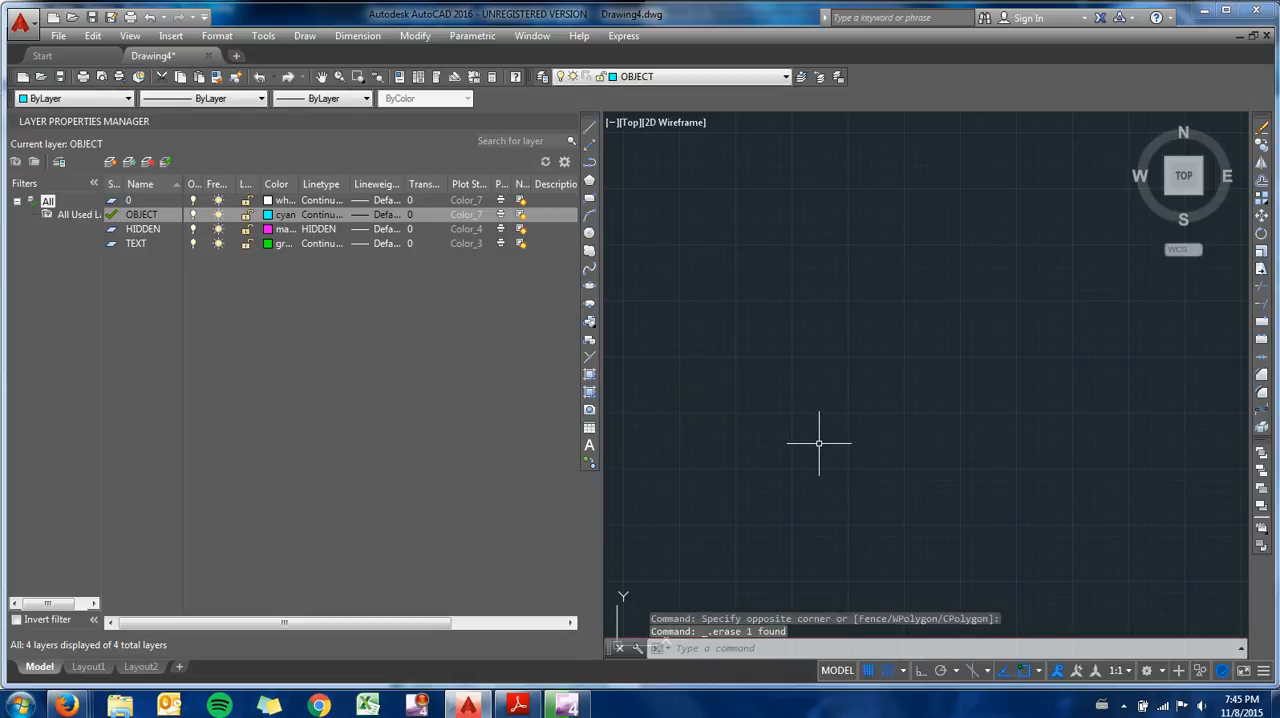
- Turn on Ortho mode and draw a horizontal line 4 units long toward the right on the OBJECT layer
{"action": "key", "text": "F8"}
{"action": "type", "text": "l"}
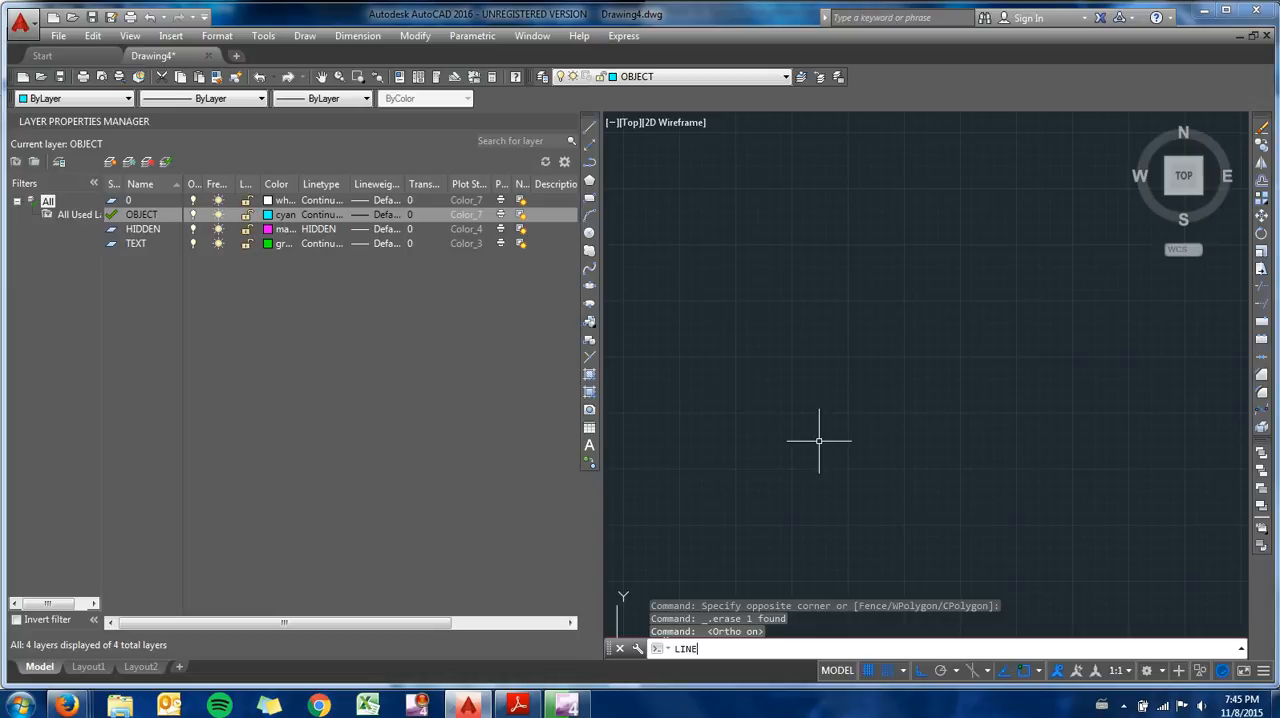
{"action": "key", "text": "Return"}
{"action": "left_click", "coordinate": [679, 468]}
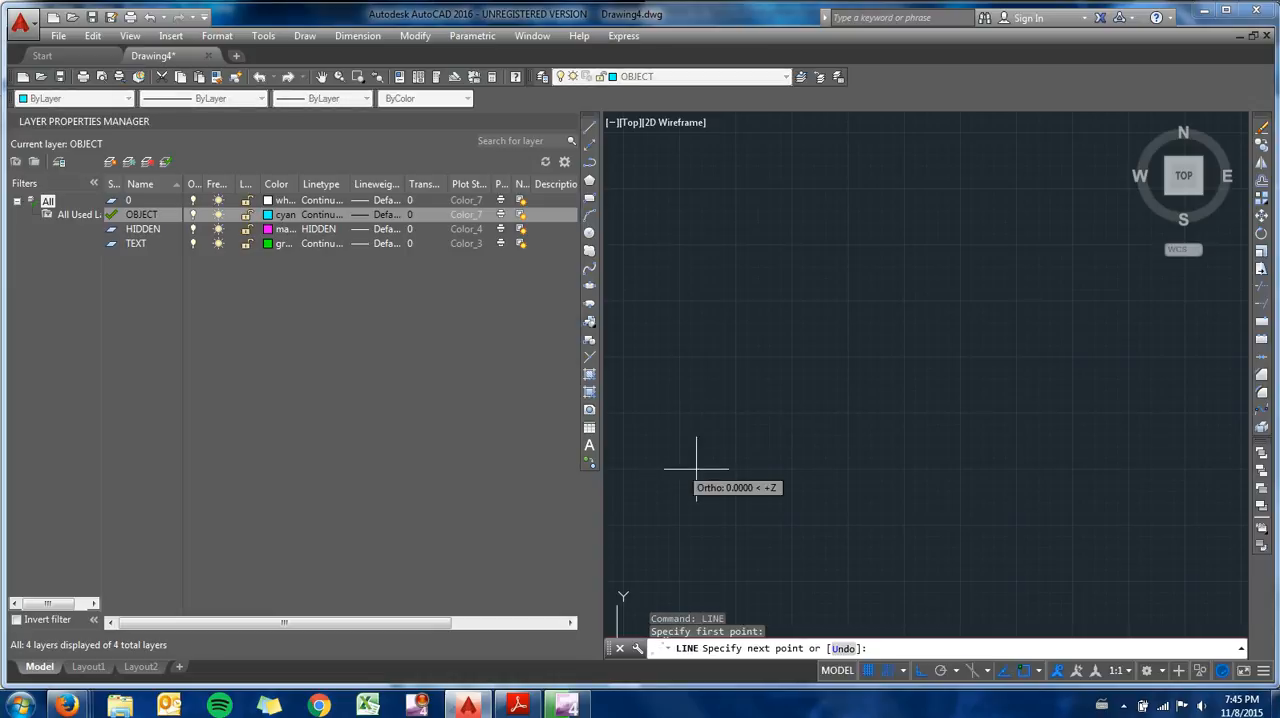
{"action": "type", "text": "4"}
{"action": "key", "text": "Return"}
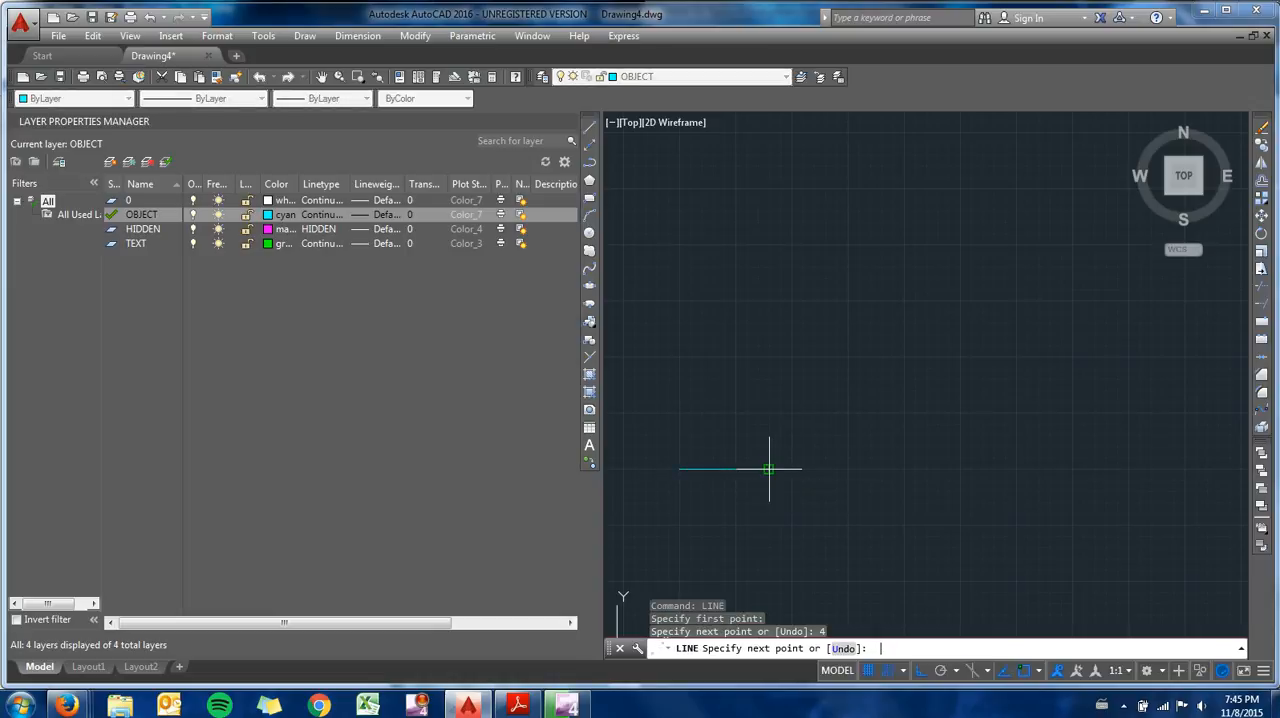
{"action": "key", "text": "Escape"}
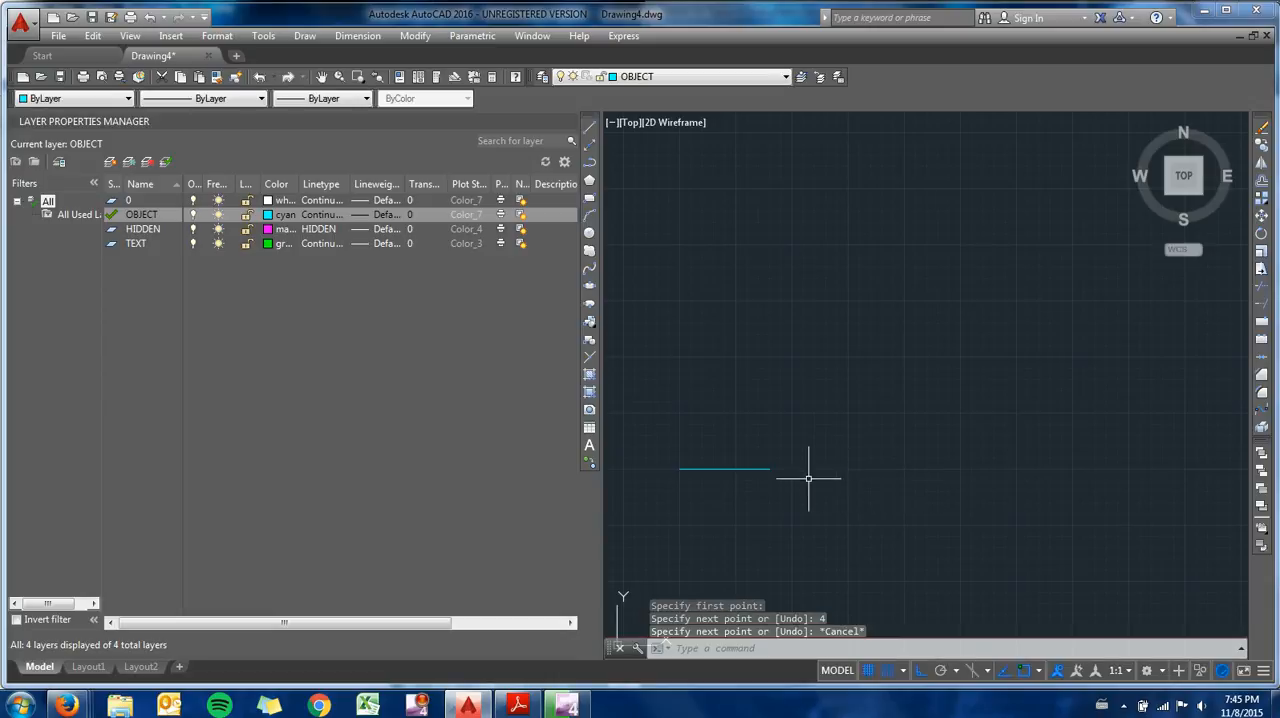
- Draw a second horizontal line 4 units long, 1 unit directly below the first and aligned with its ends
{"action": "type", "text": "l"}
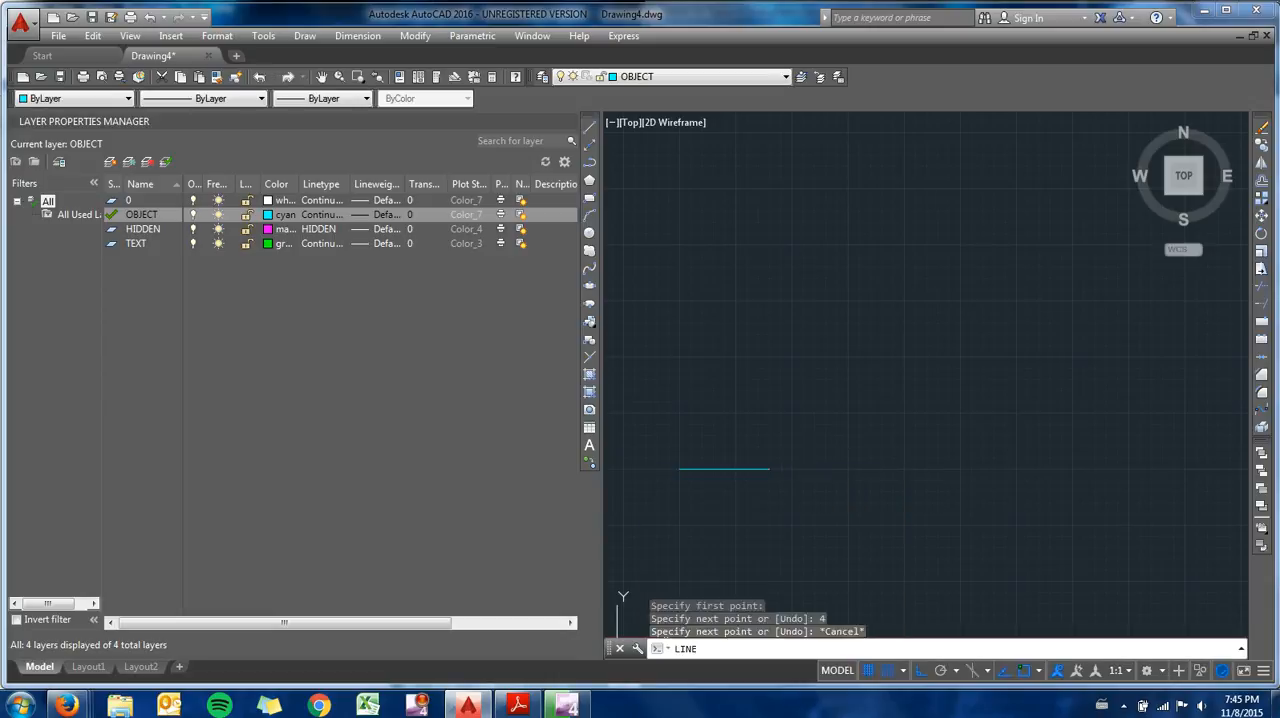
{"action": "key", "text": "Return"}
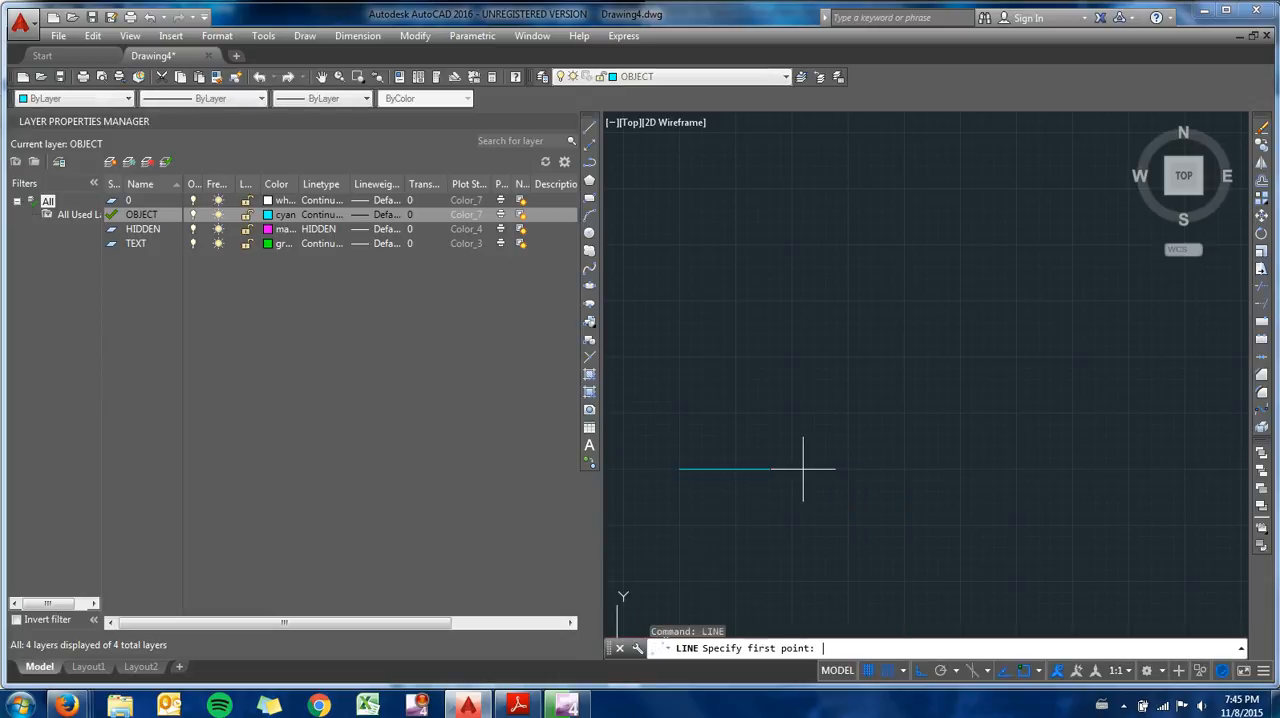
{"action": "left_click", "coordinate": [679, 491]}
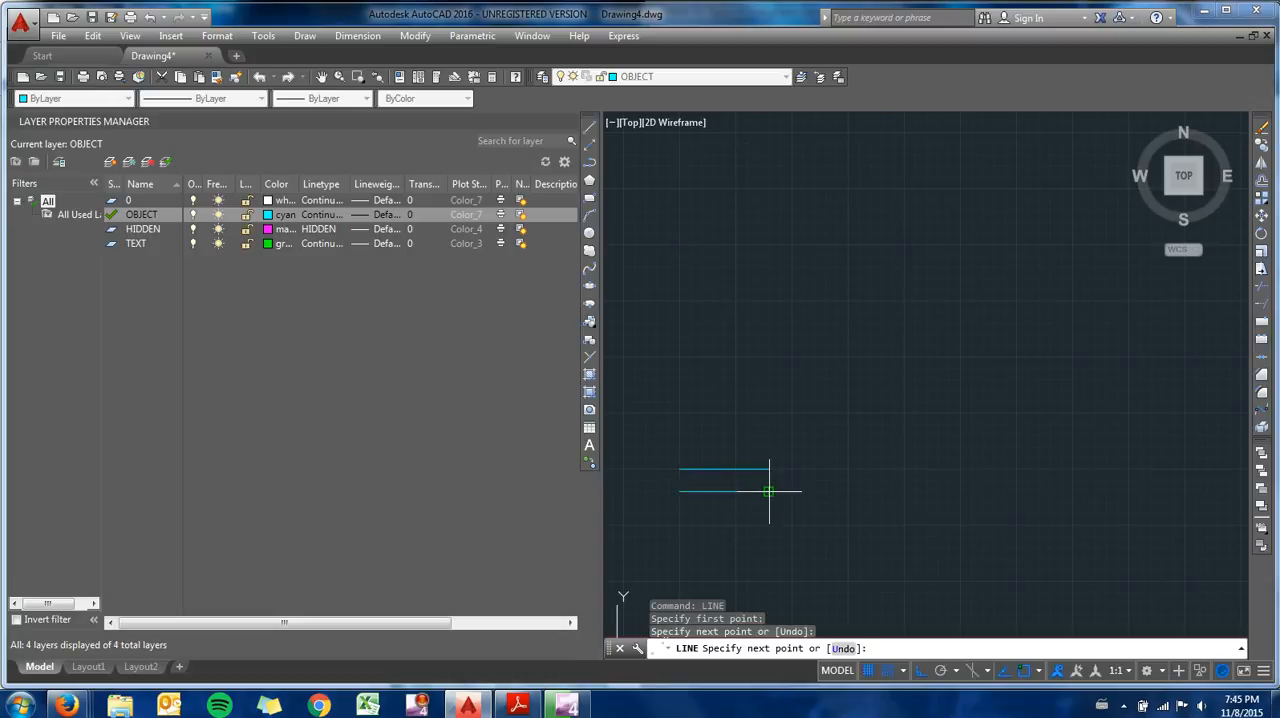
{"action": "key", "text": "Escape"}
- Draw a third horizontal line 4 units long, 1 unit below the second and aligned with its ends
{"action": "type", "text": "LINE"}
{"action": "key", "text": "Return"}
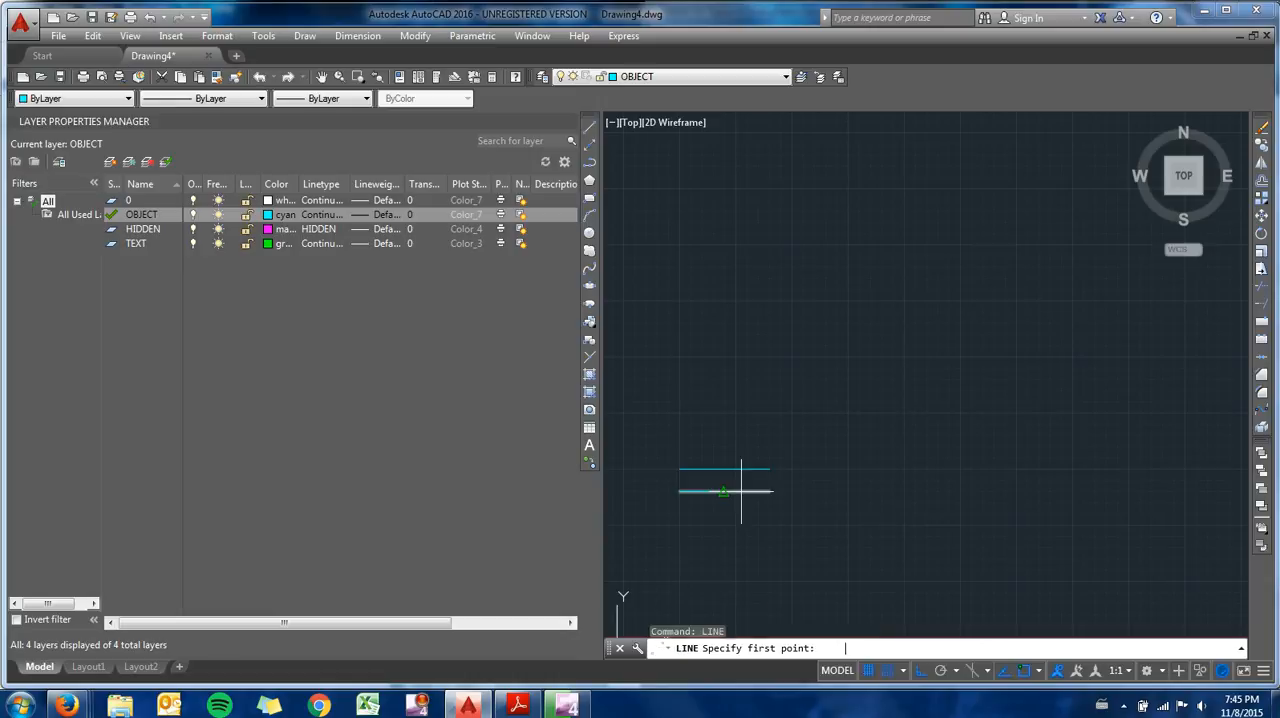
{"action": "left_click", "coordinate": [679, 514]}
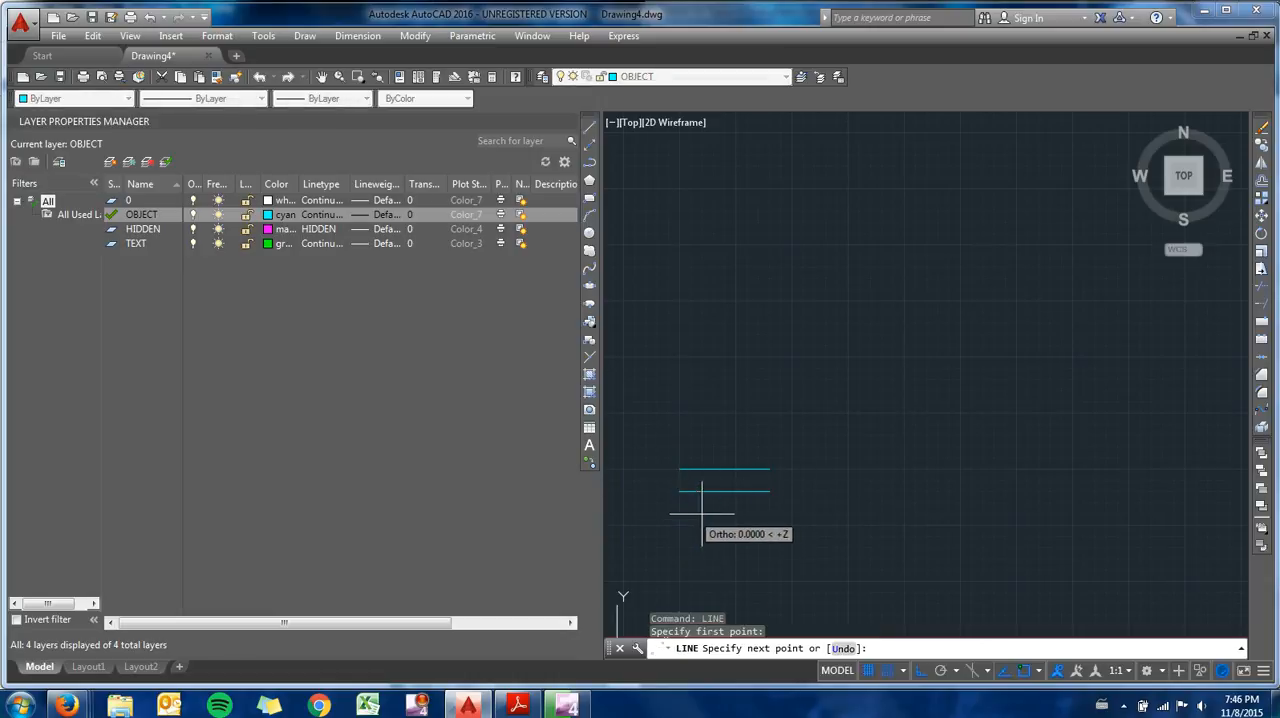
{"action": "left_click", "coordinate": [769, 514]}
{"action": "key", "text": "Escape"}
- Change the middle line's layer to HIDDEN in its properties, close the properties and clear the selection
{"action": "scroll", "coordinate": [756, 524], "scroll_direction": "up", "scroll_amount": 2}
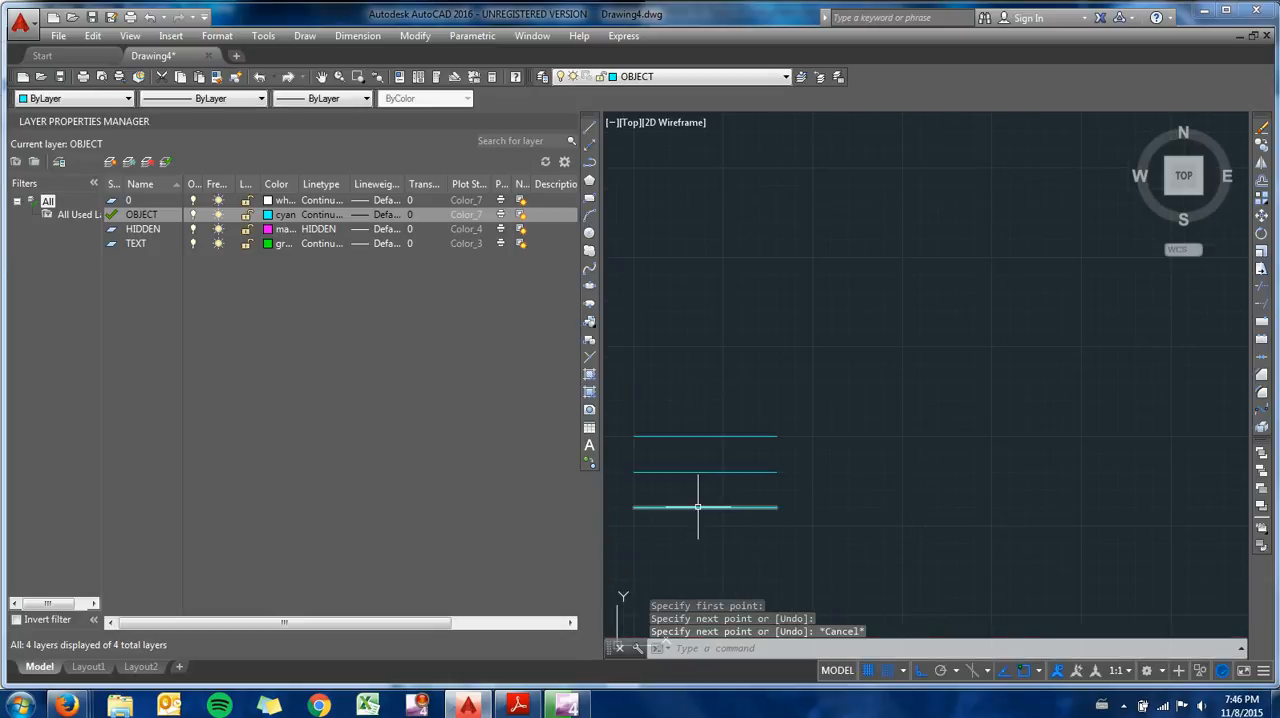
{"action": "scroll", "coordinate": [698, 507], "scroll_direction": "up", "scroll_amount": 1}
{"action": "middle_click_drag", "start_coordinate": [705, 520], "coordinate": [776, 498]}
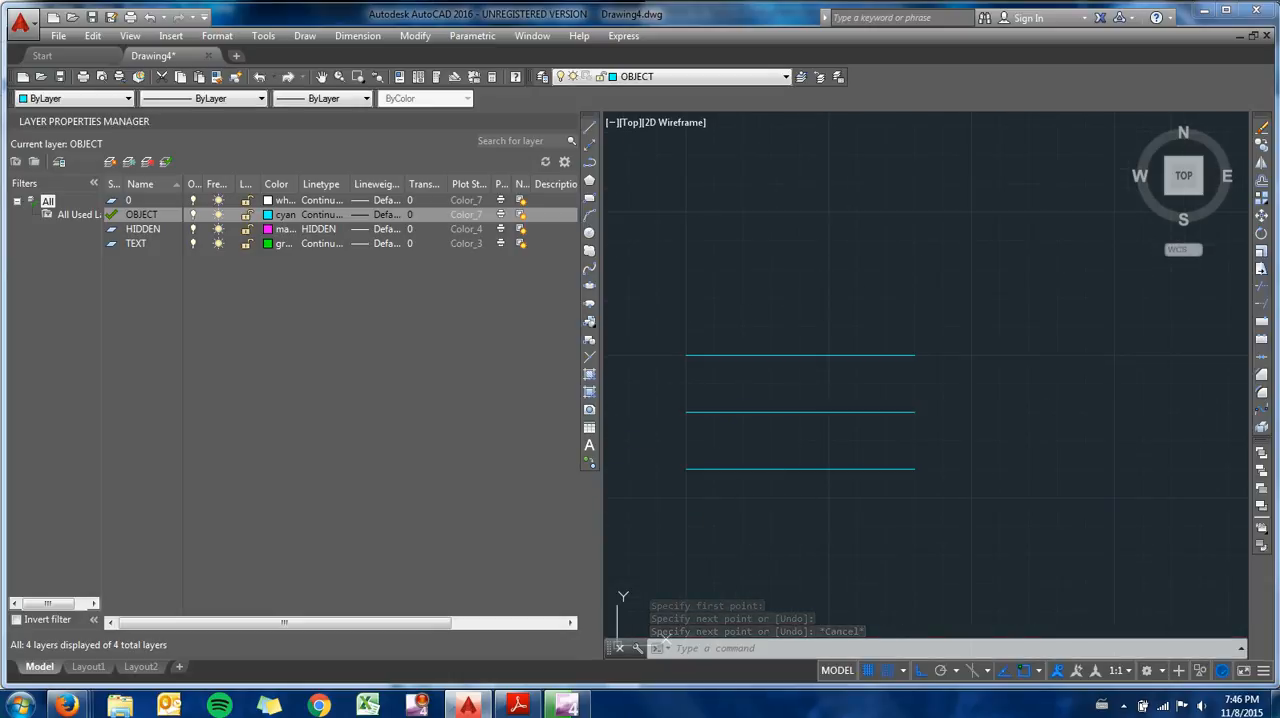
{"action": "left_click", "coordinate": [750, 412]}
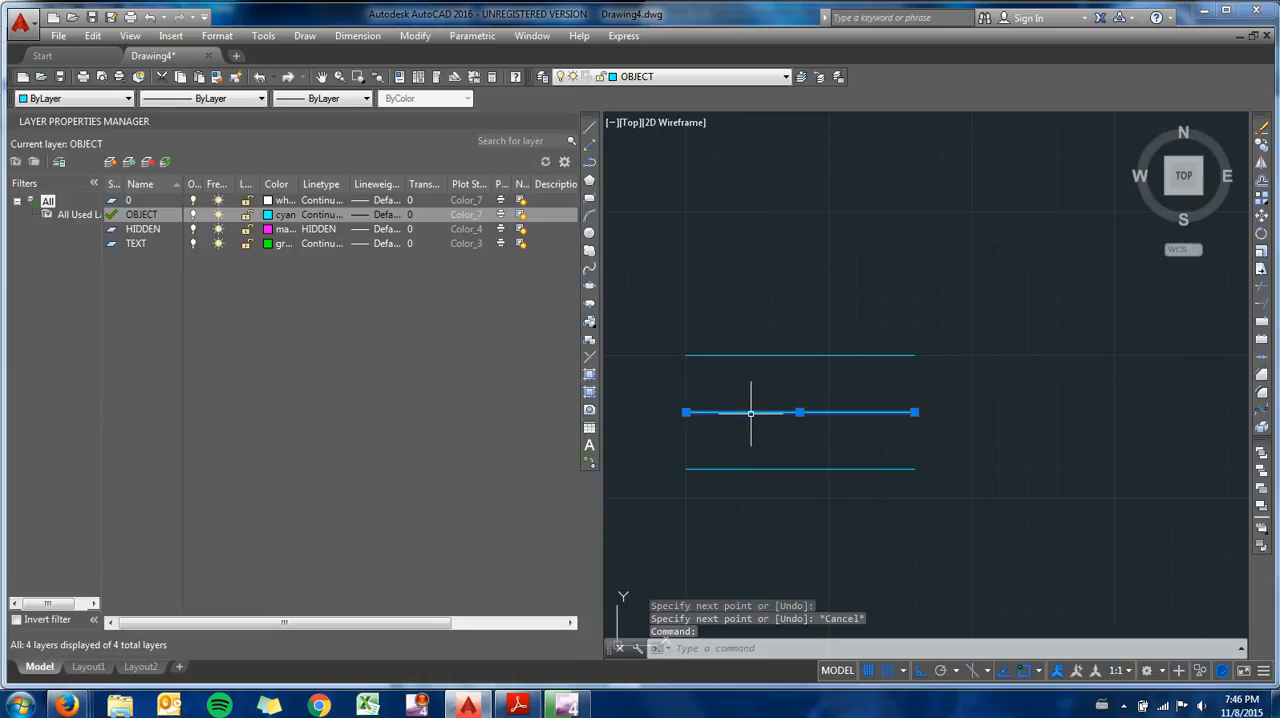
{"action": "right_click", "coordinate": [748, 423]}
{"action": "left_click", "coordinate": [795, 392]}
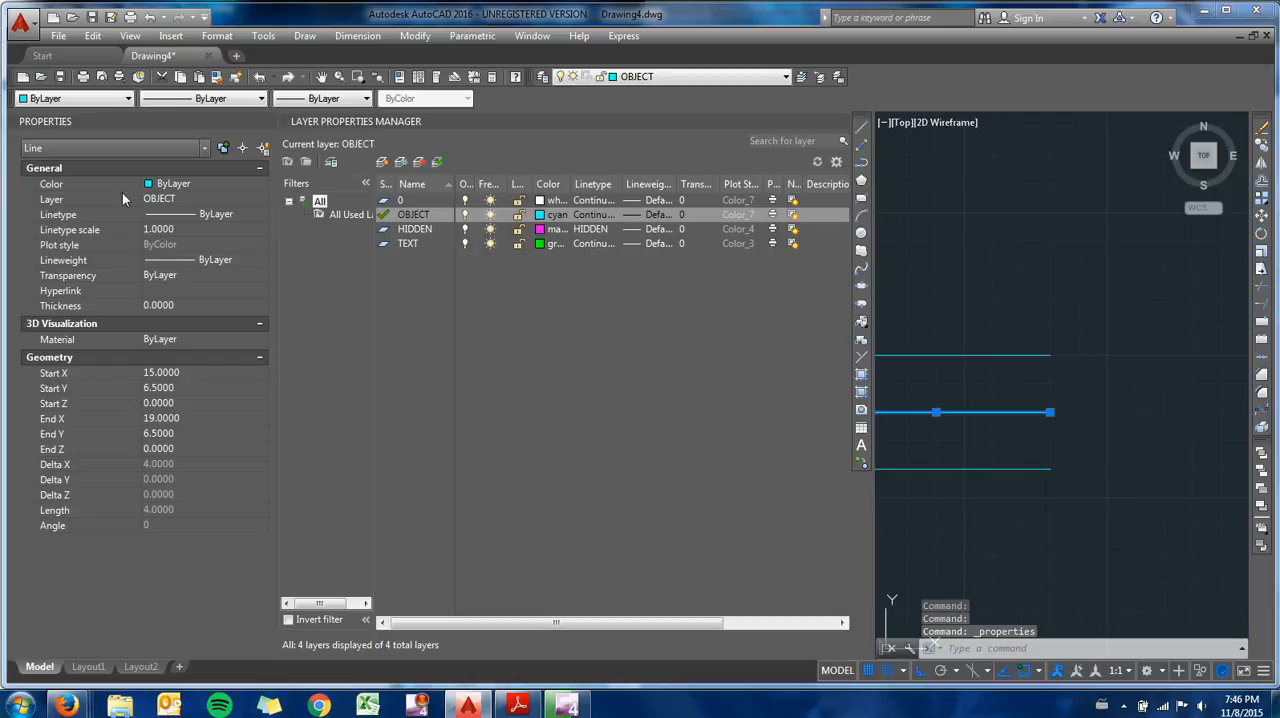
{"action": "left_click", "coordinate": [165, 201]}
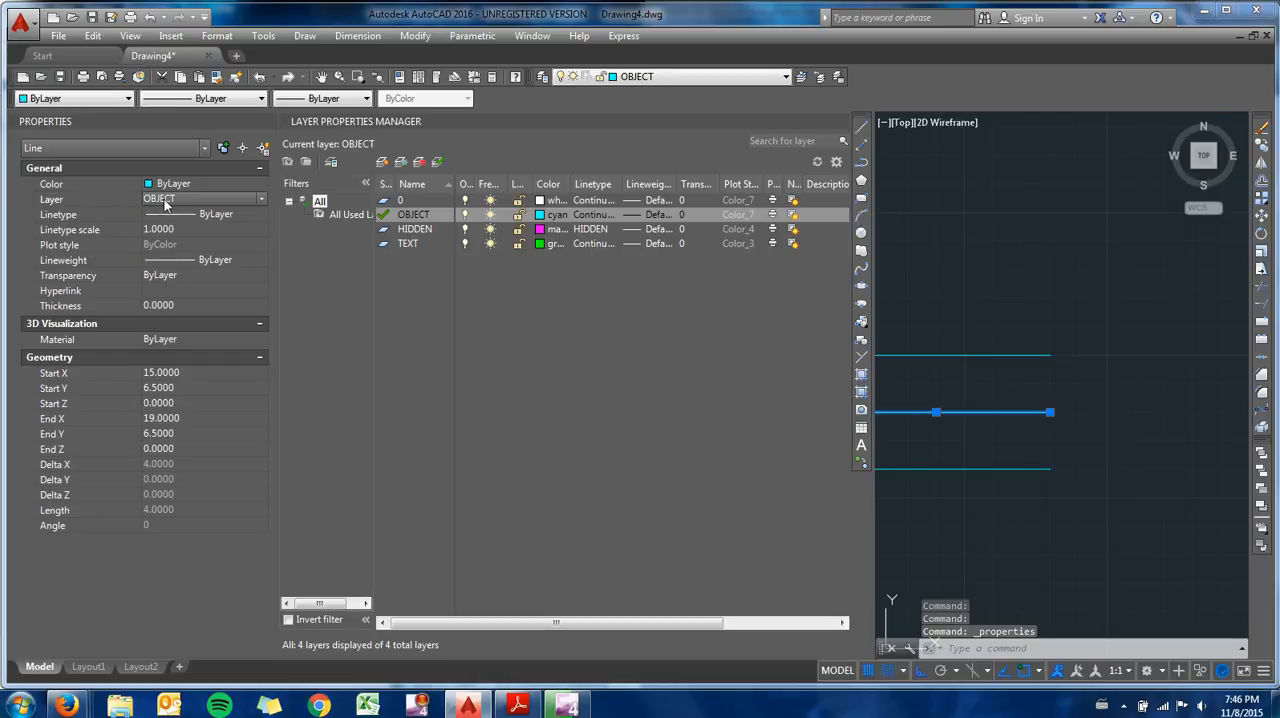
{"action": "left_click", "coordinate": [170, 200]}
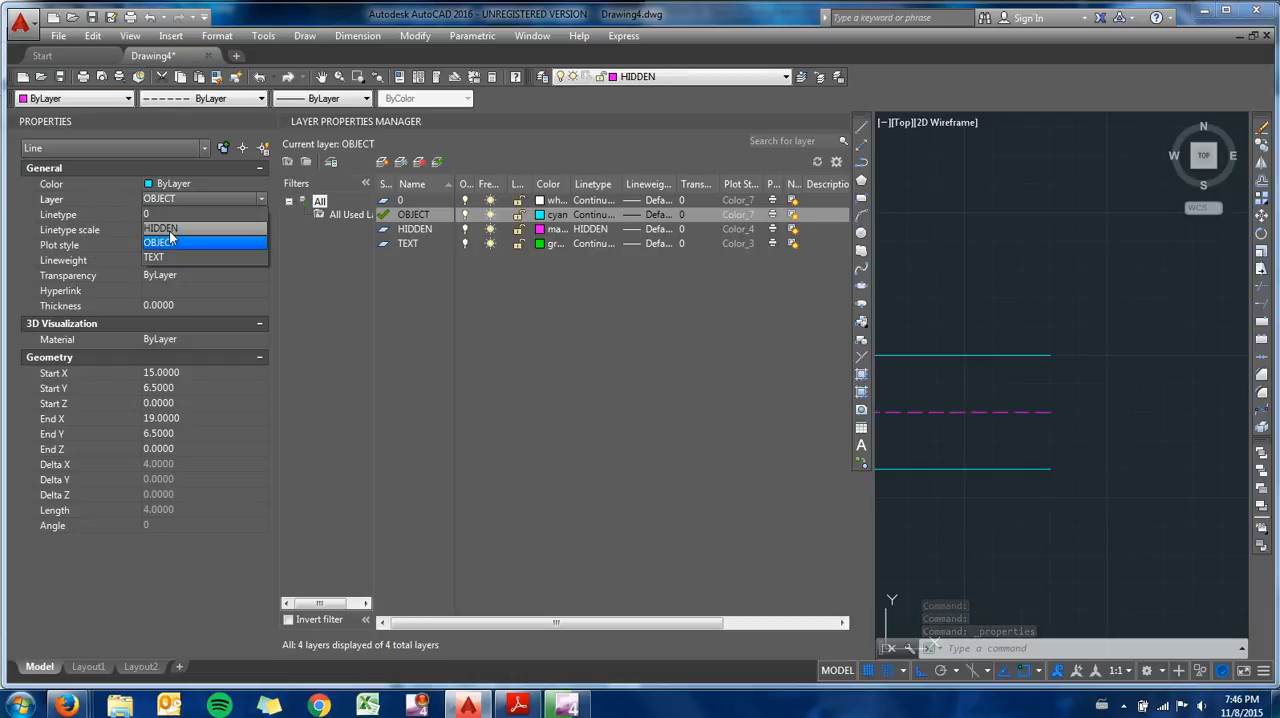
{"action": "left_click", "coordinate": [169, 229]}
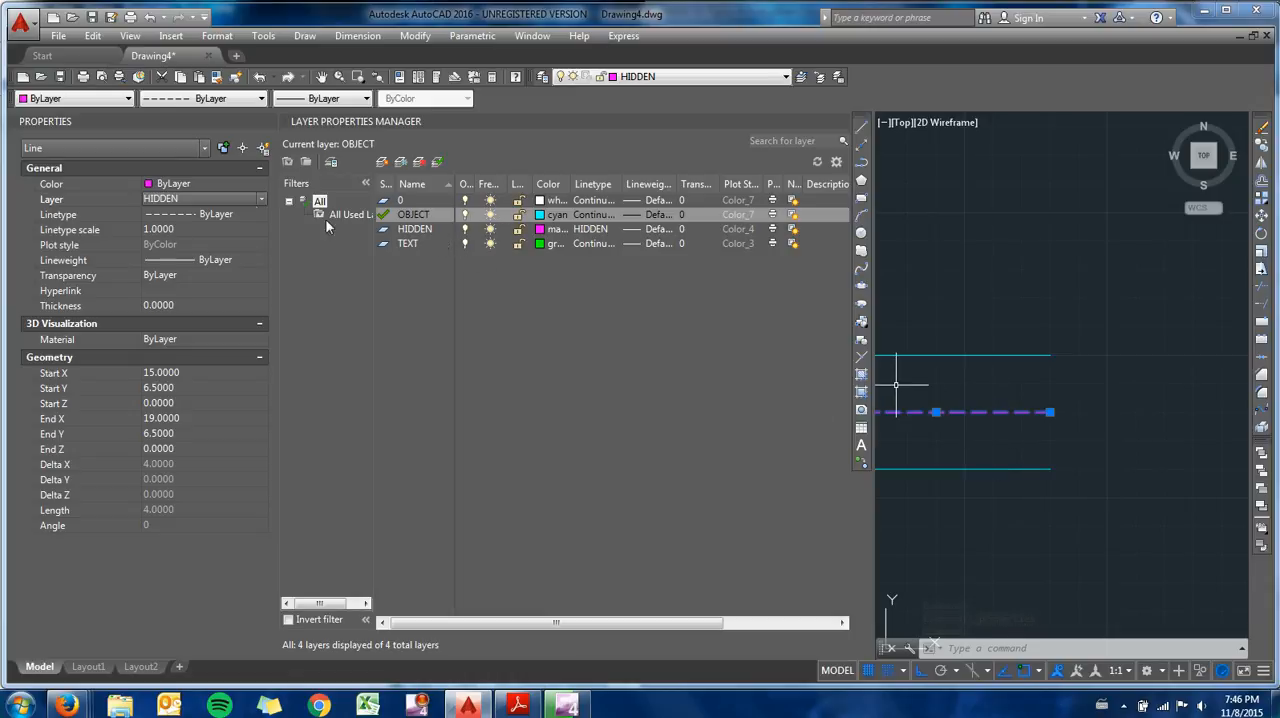
{"action": "left_click", "coordinate": [267, 121]}
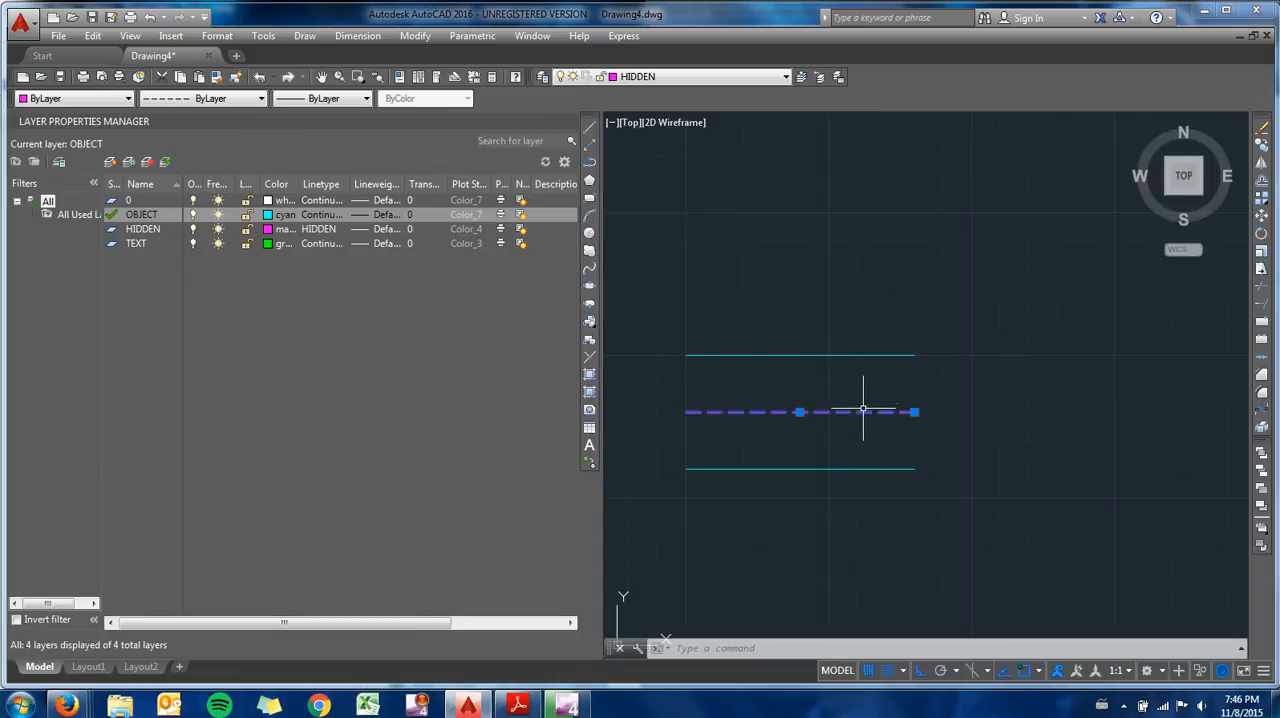
{"action": "key", "text": "Escape"}
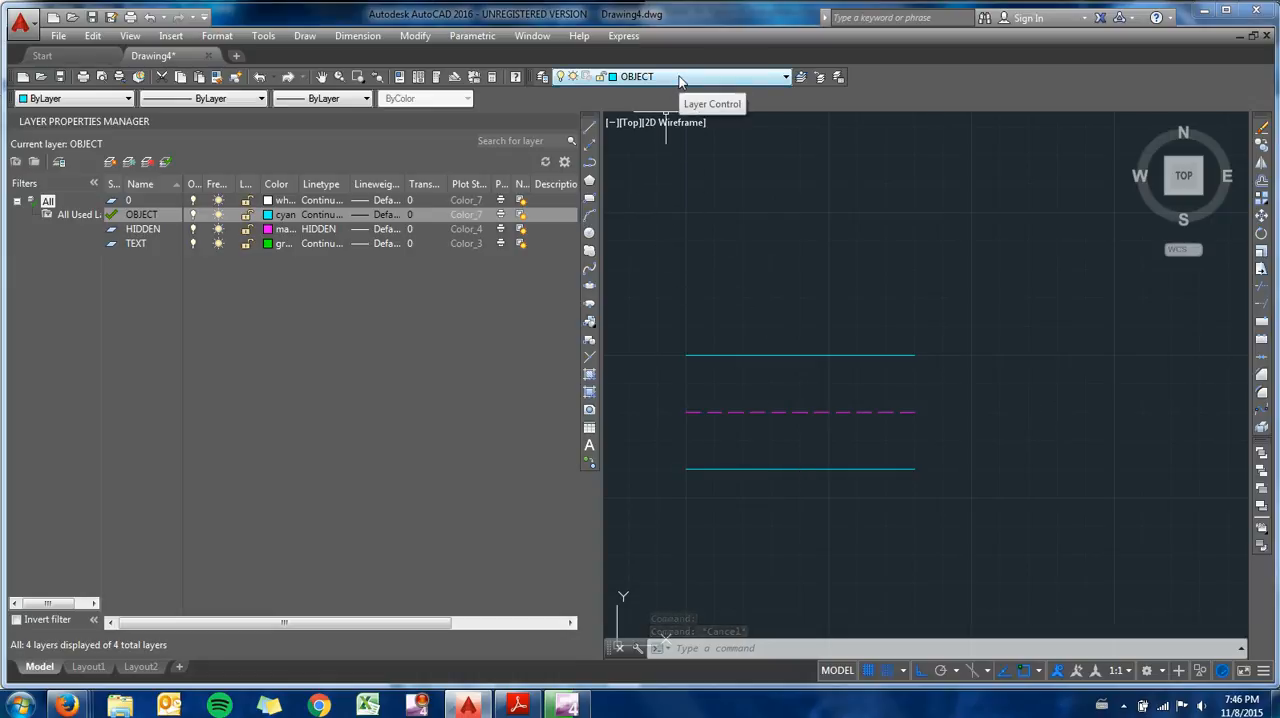
{"action": "left_click", "coordinate": [789, 466]}
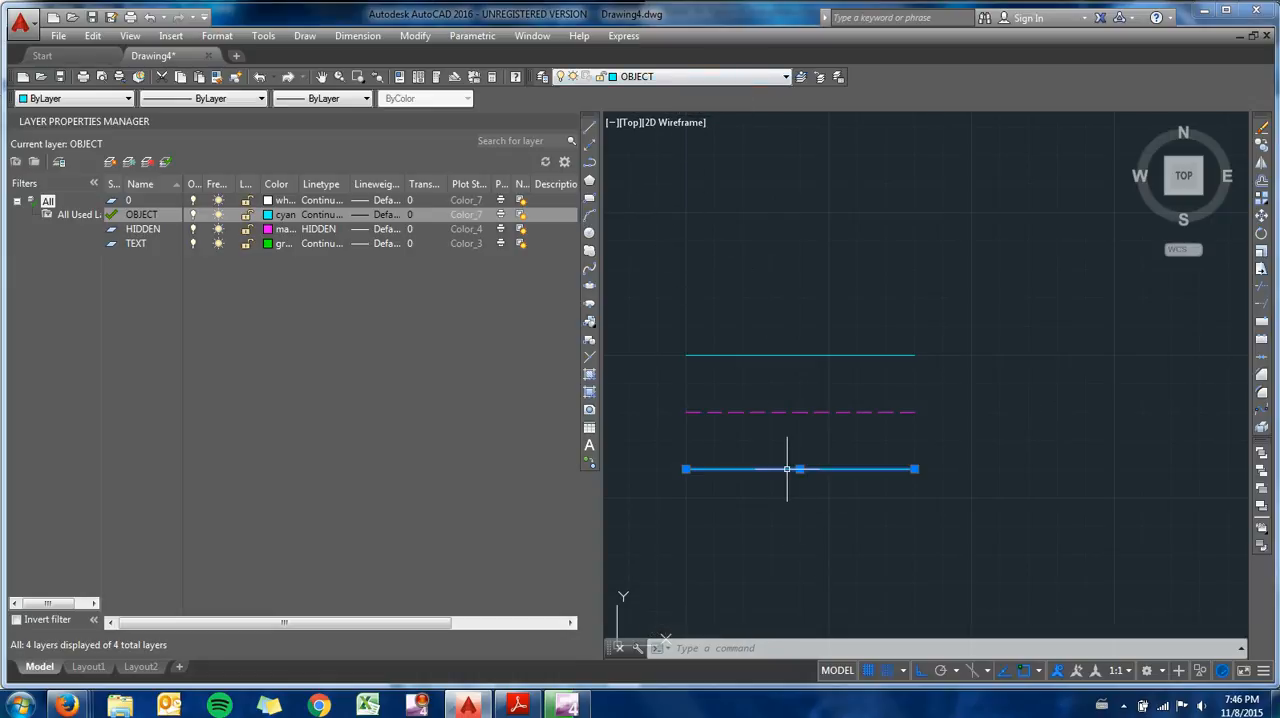
{"action": "key", "text": "Escape"}
{"action": "key", "text": "Escape"}
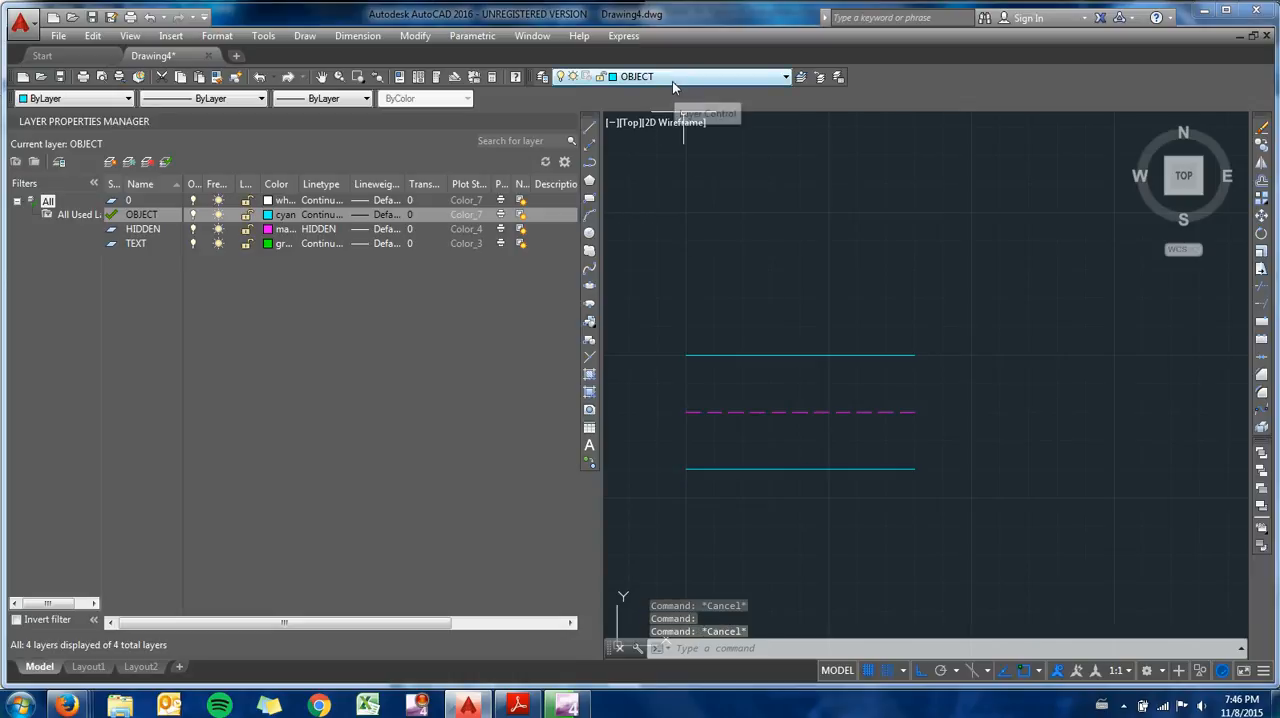
- Make TEXT the current layer, move the bottom line onto the TEXT layer and clear the selection
{"action": "left_click", "coordinate": [672, 80]}
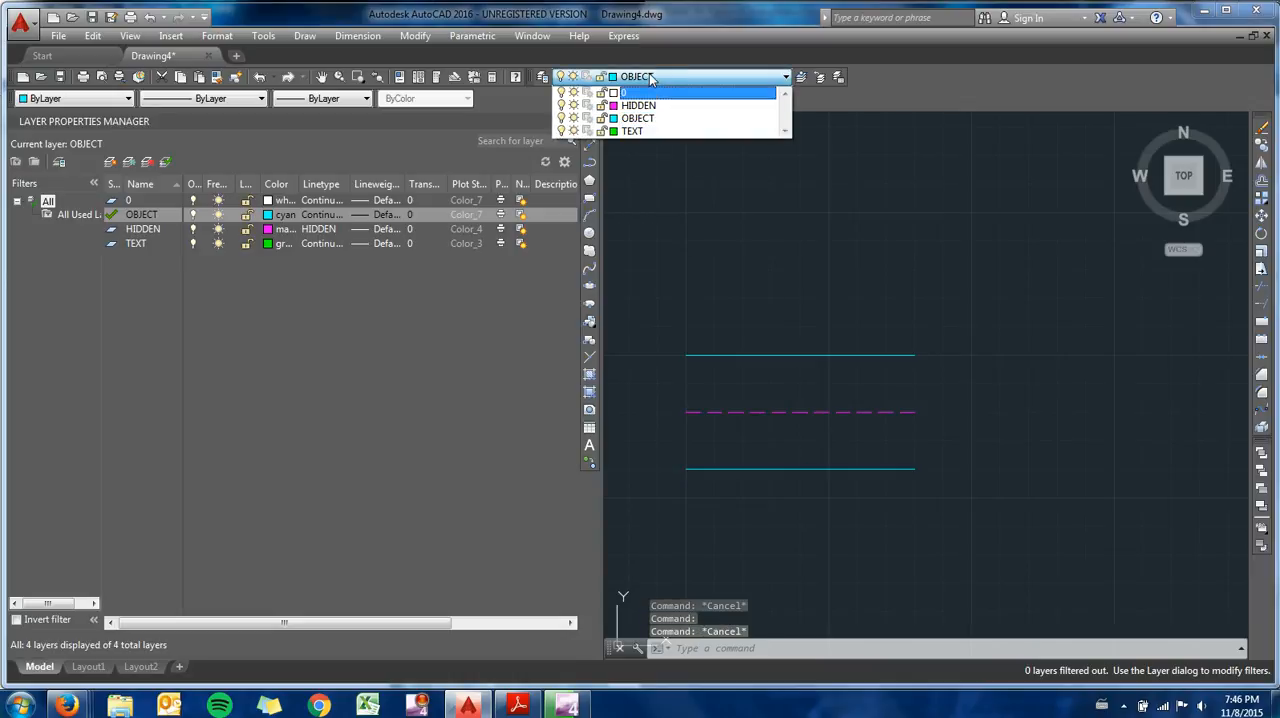
{"action": "left_click", "coordinate": [650, 131]}
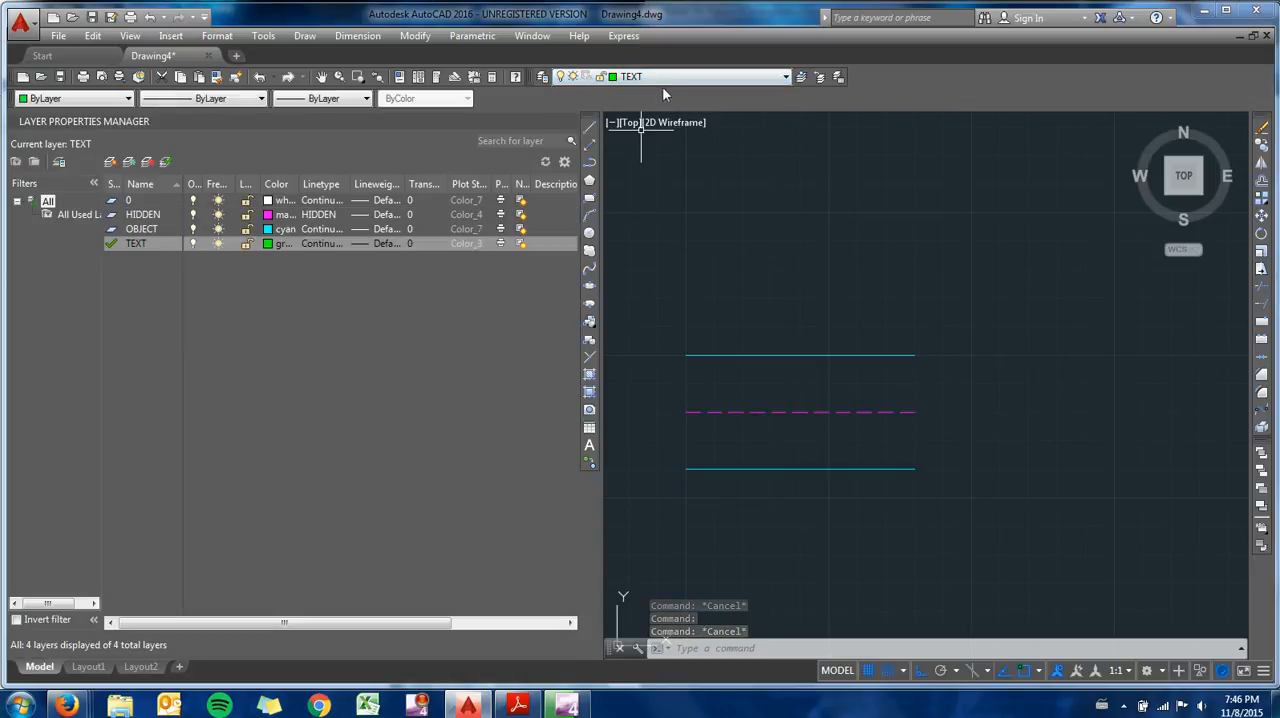
{"action": "left_click", "coordinate": [748, 469]}
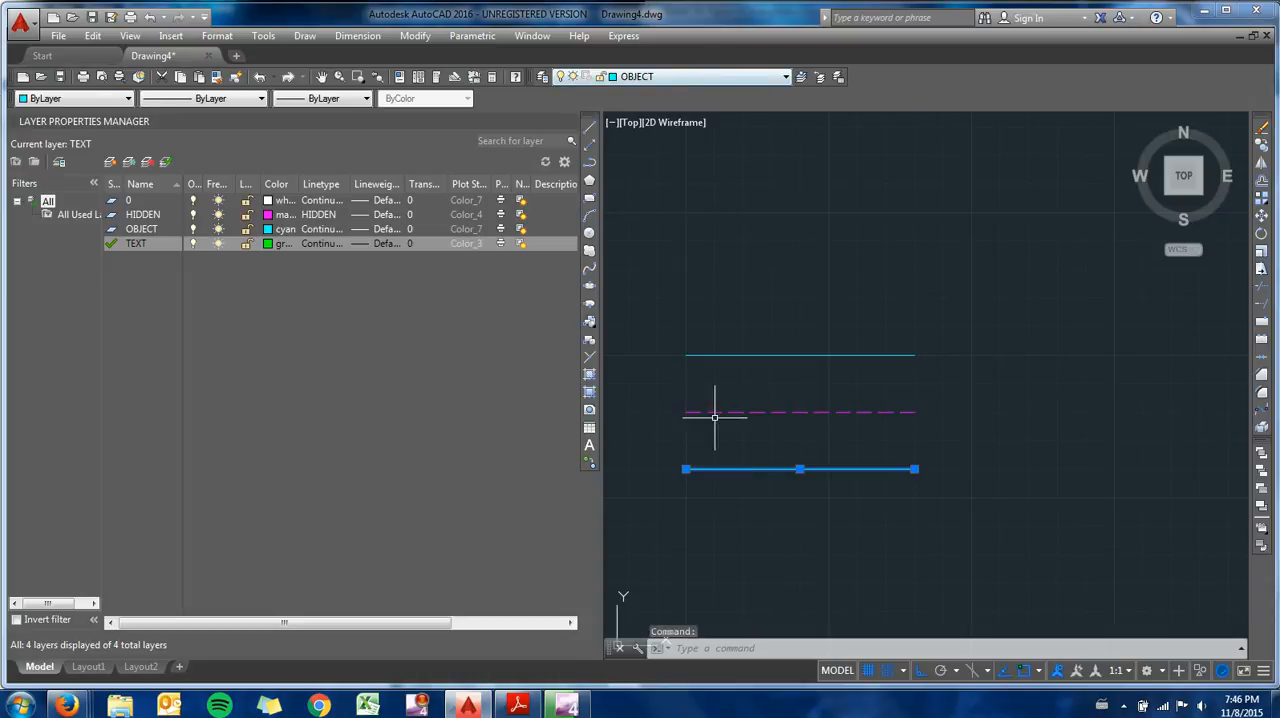
{"action": "left_click", "coordinate": [628, 76]}
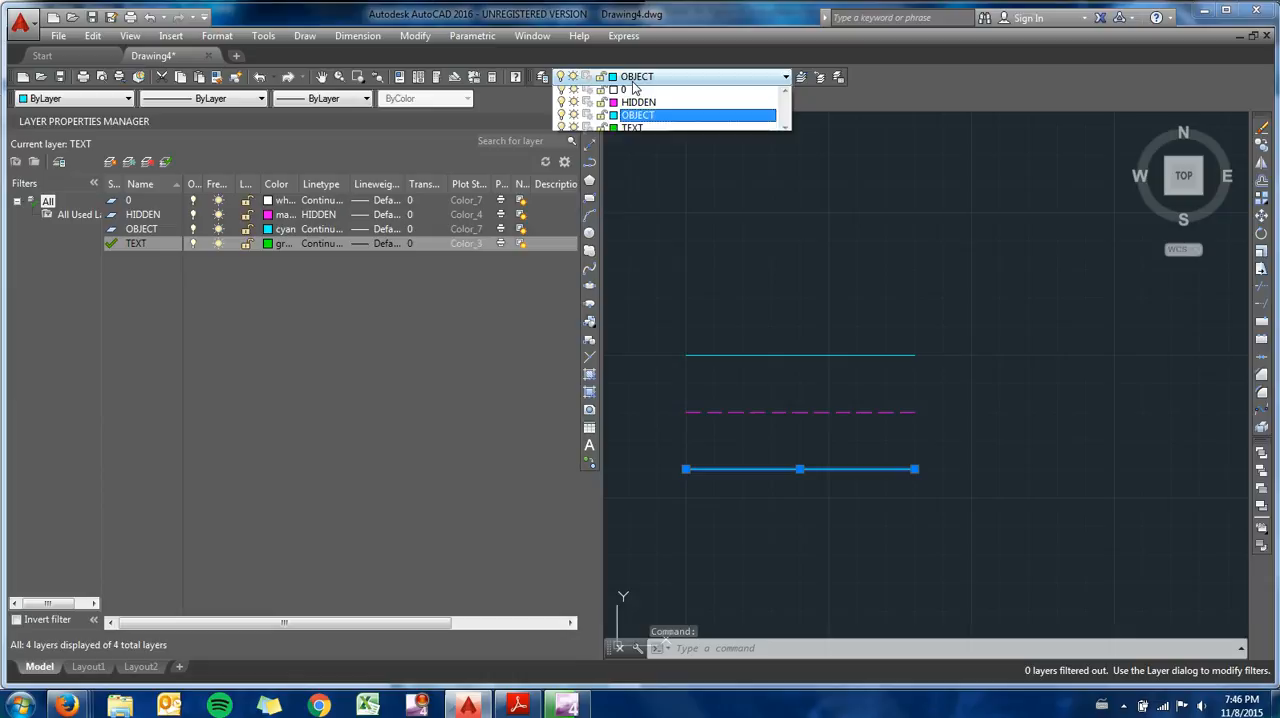
{"action": "left_click", "coordinate": [648, 132]}
{"action": "key", "text": "Escape"}
{"action": "key", "text": "Escape"}
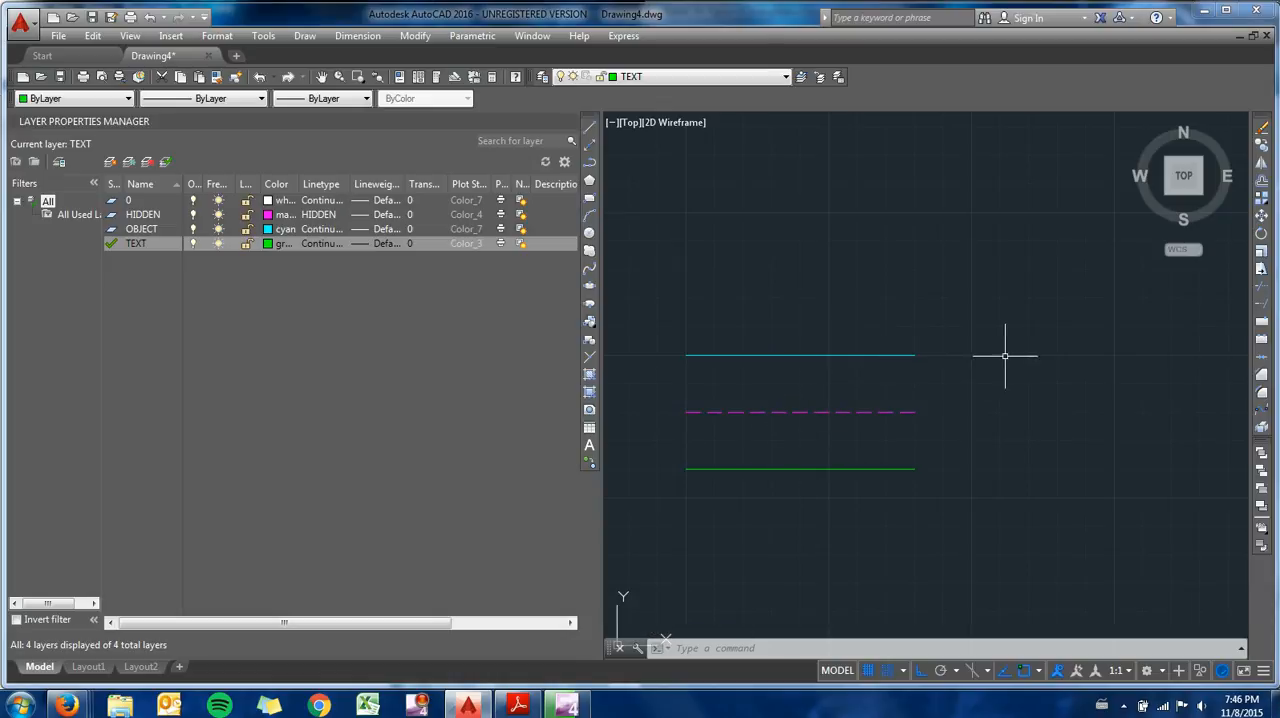
- Write the single-line text "OBJECT CYAN .034" starting 0.5 units right of the top line's end, with height .125 and rotation 0
{"action": "type", "text": "TEXT"}
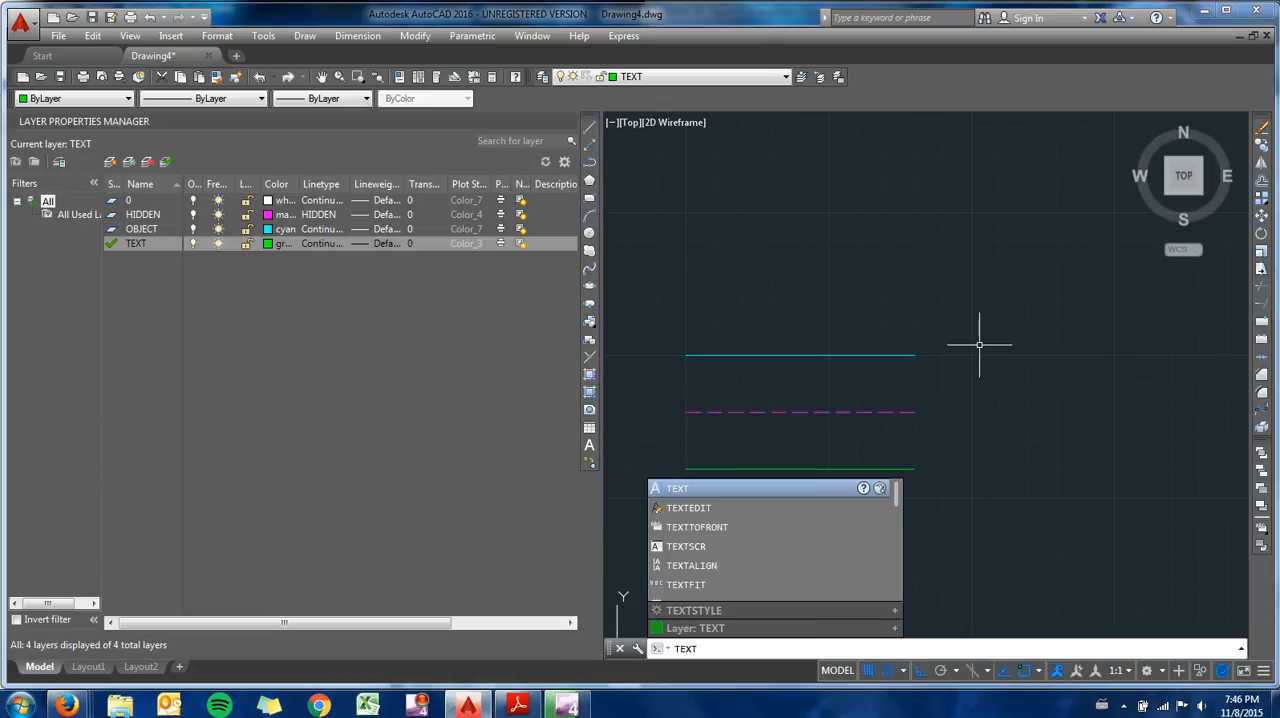
{"action": "key", "text": "Return"}
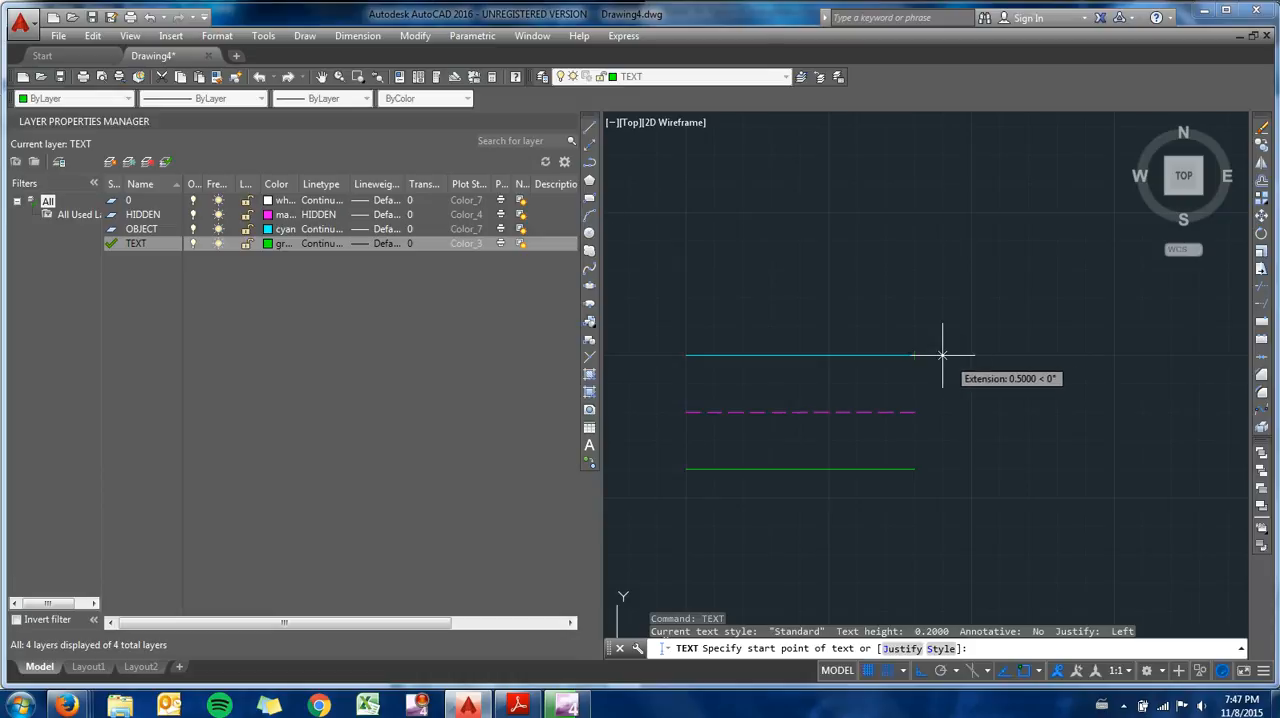
{"action": "left_click", "coordinate": [942, 354]}
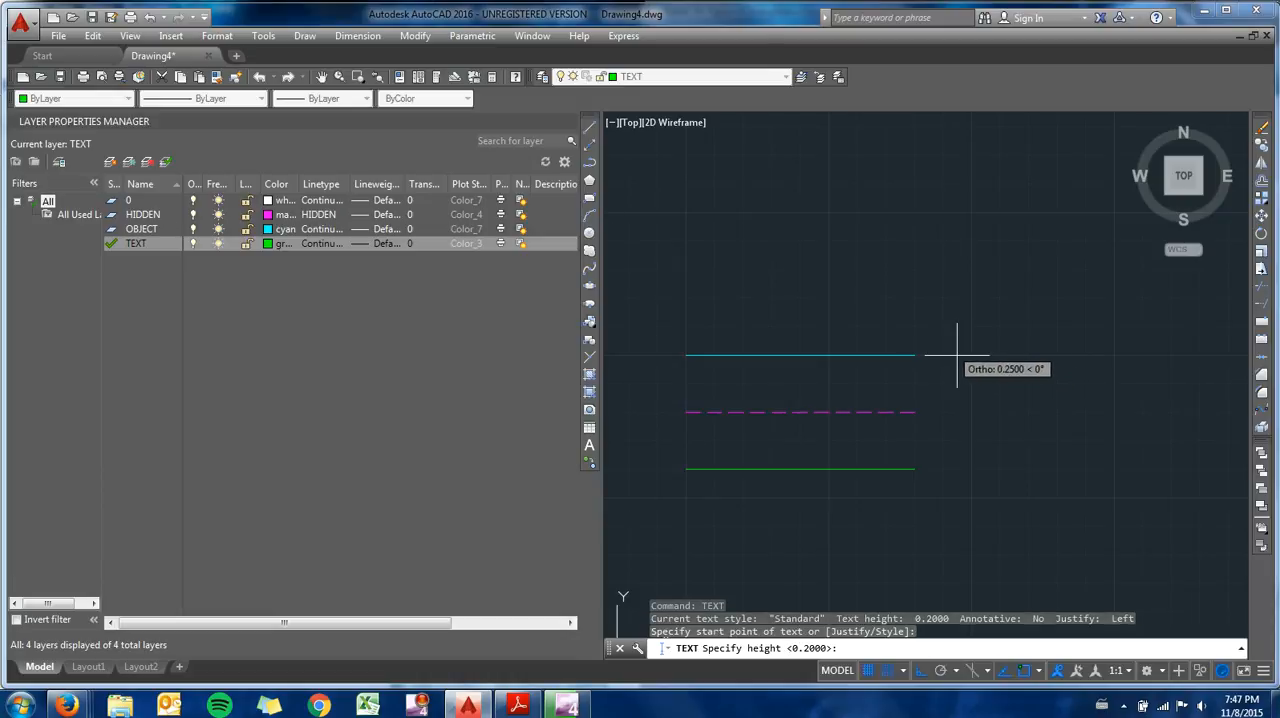
{"action": "type", "text": ".1"}
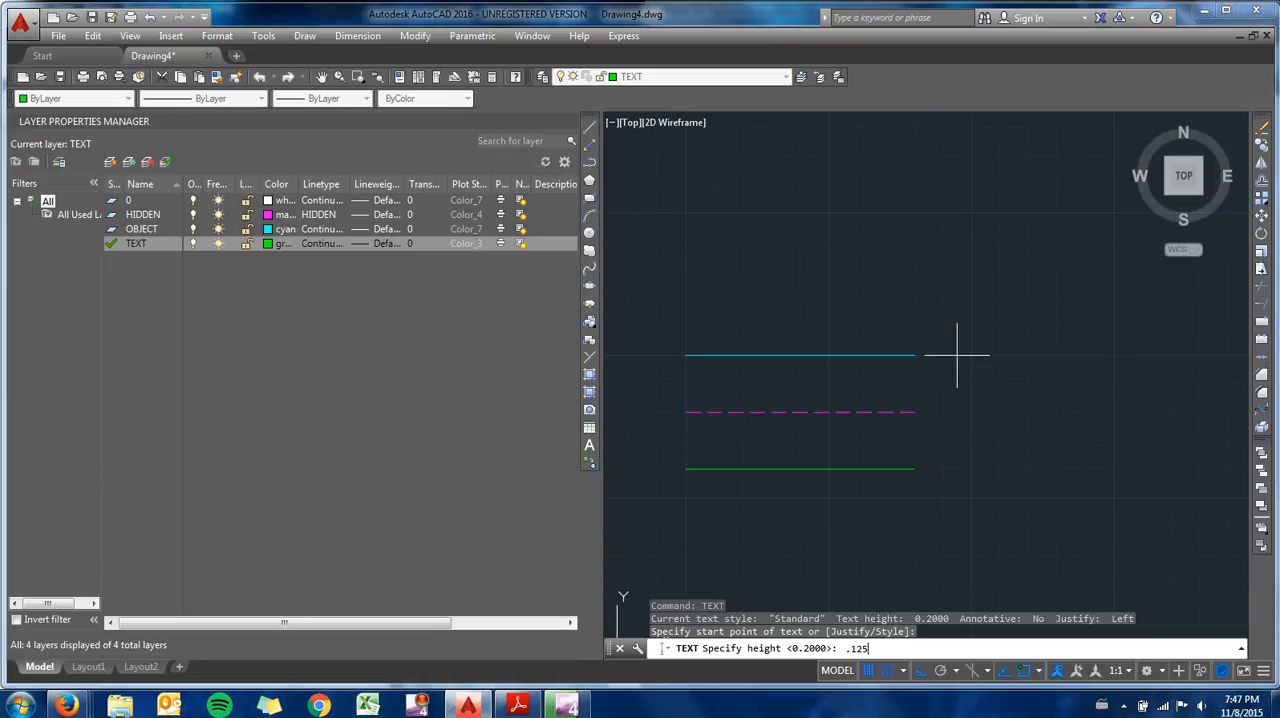
{"action": "type", "text": "25"}
{"action": "key", "text": "Return"}
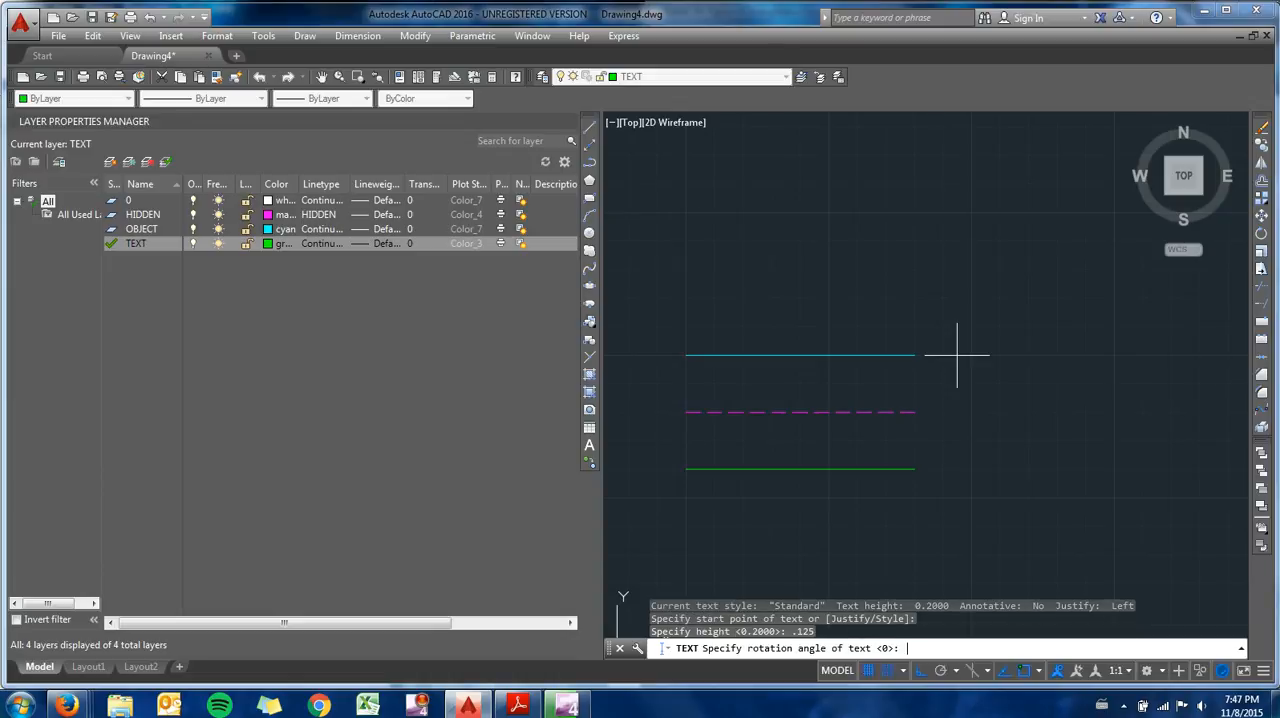
{"action": "key", "text": "Return"}
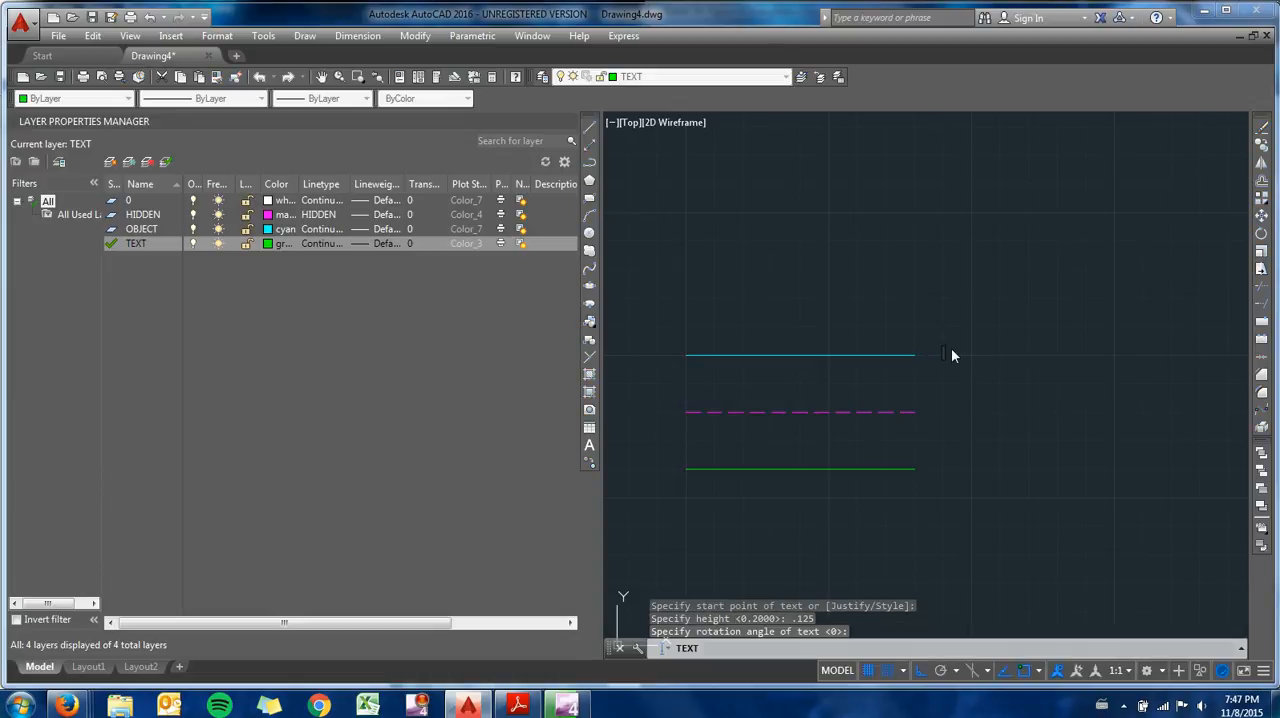
{"action": "type", "text": "OBJECT CYAN .034"}
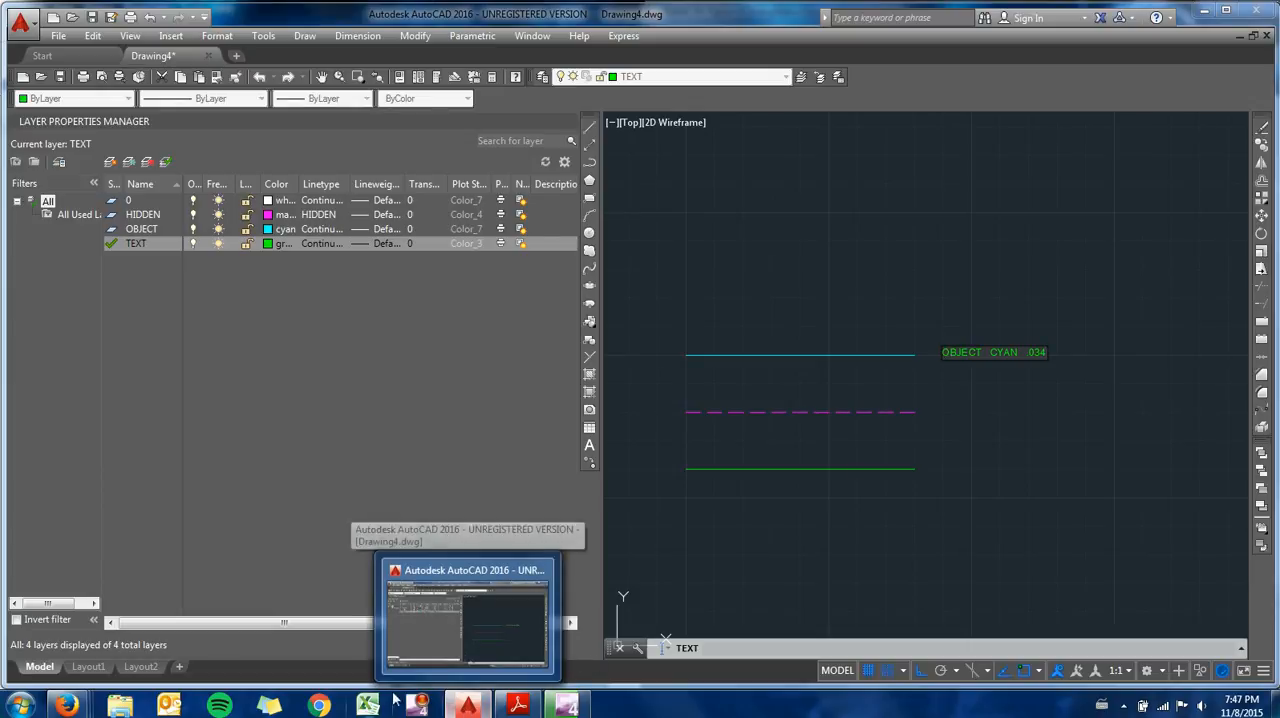
- Check the cyan line thickness in engr25linesREV6.pdf in Adobe Reader, return to AutoCAD and finish the top line's label
{"action": "left_click", "coordinate": [519, 706]}
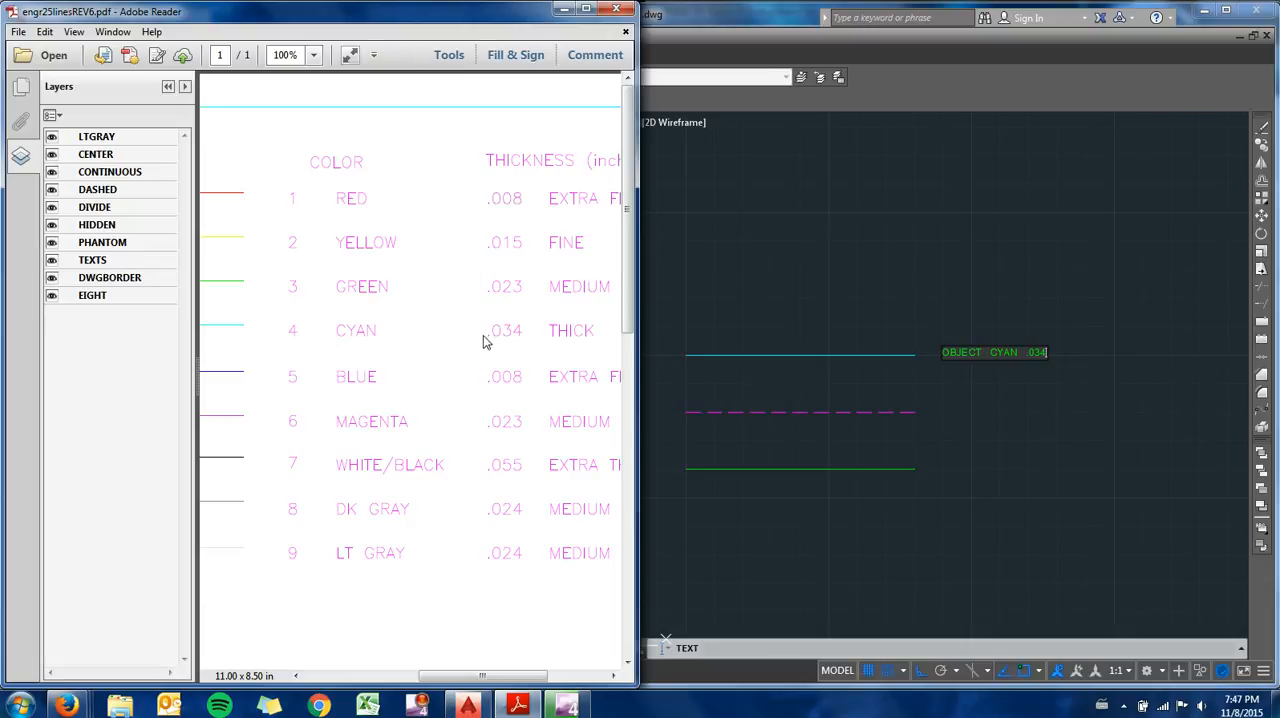
{"action": "left_click", "coordinate": [942, 417]}
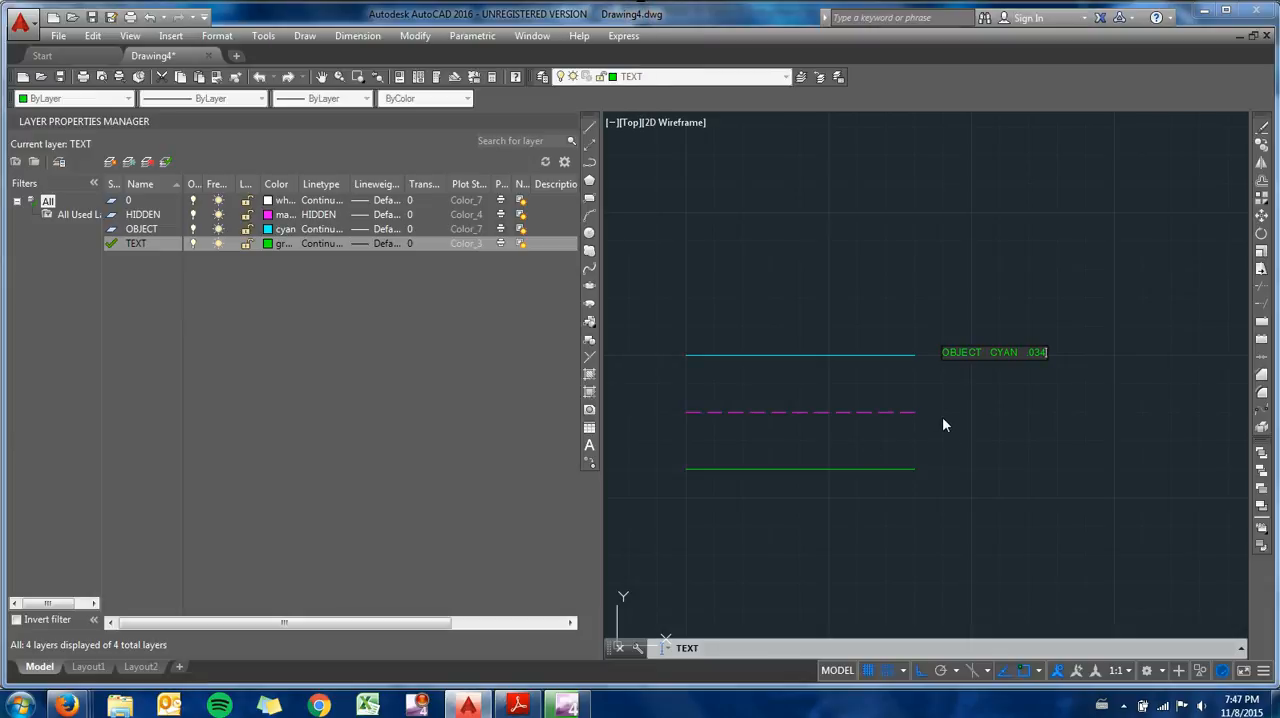
{"action": "left_click", "coordinate": [946, 404]}
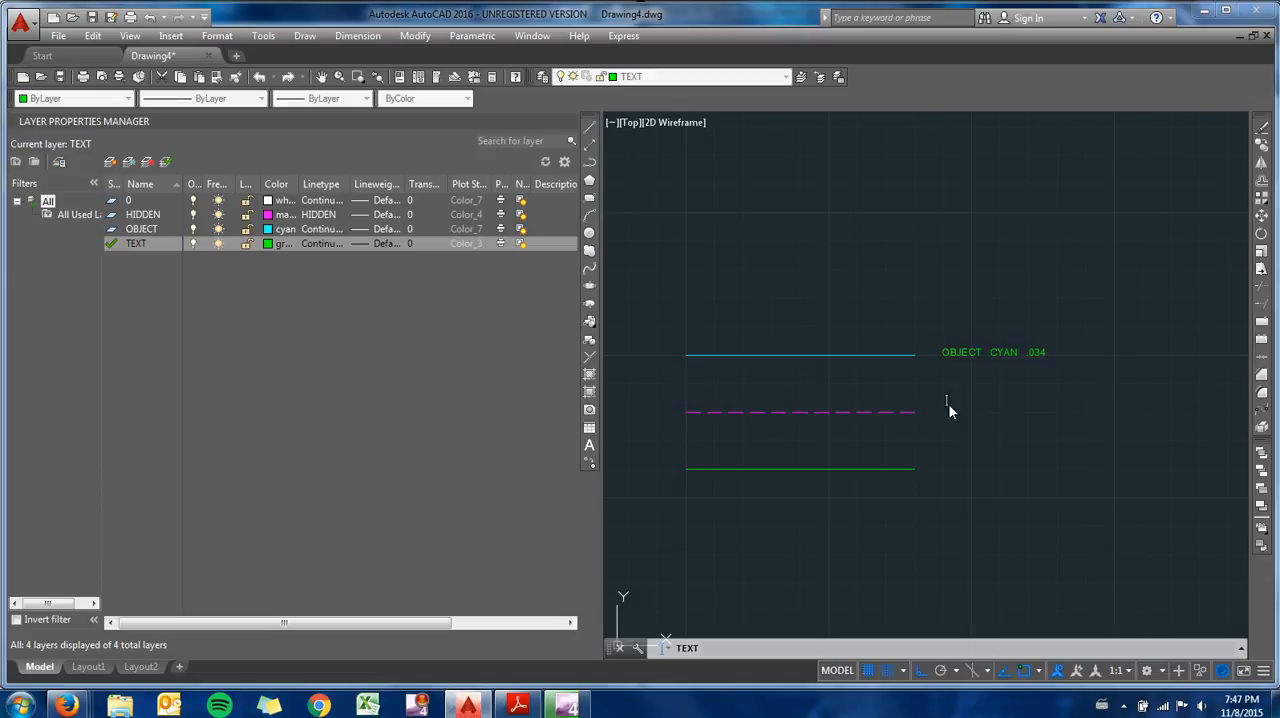
{"action": "key", "text": "Return"}
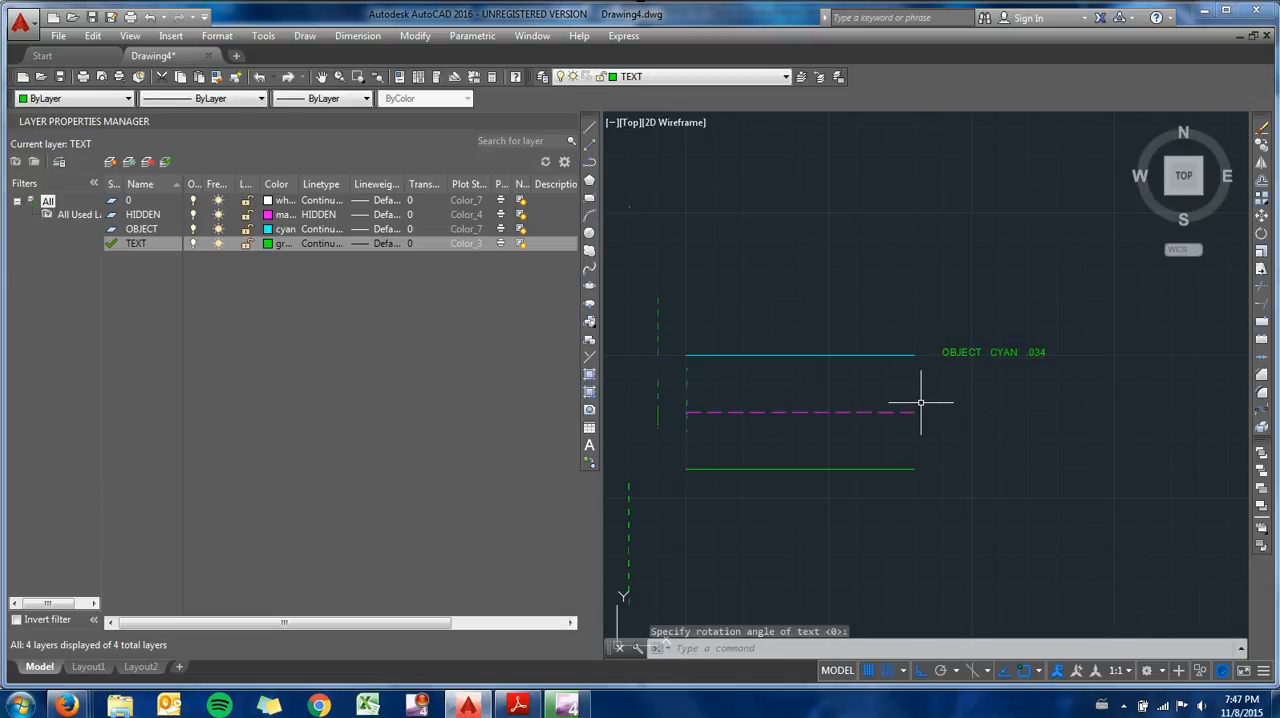
{"action": "type", "text": "text"}
{"action": "key", "text": "Return"}
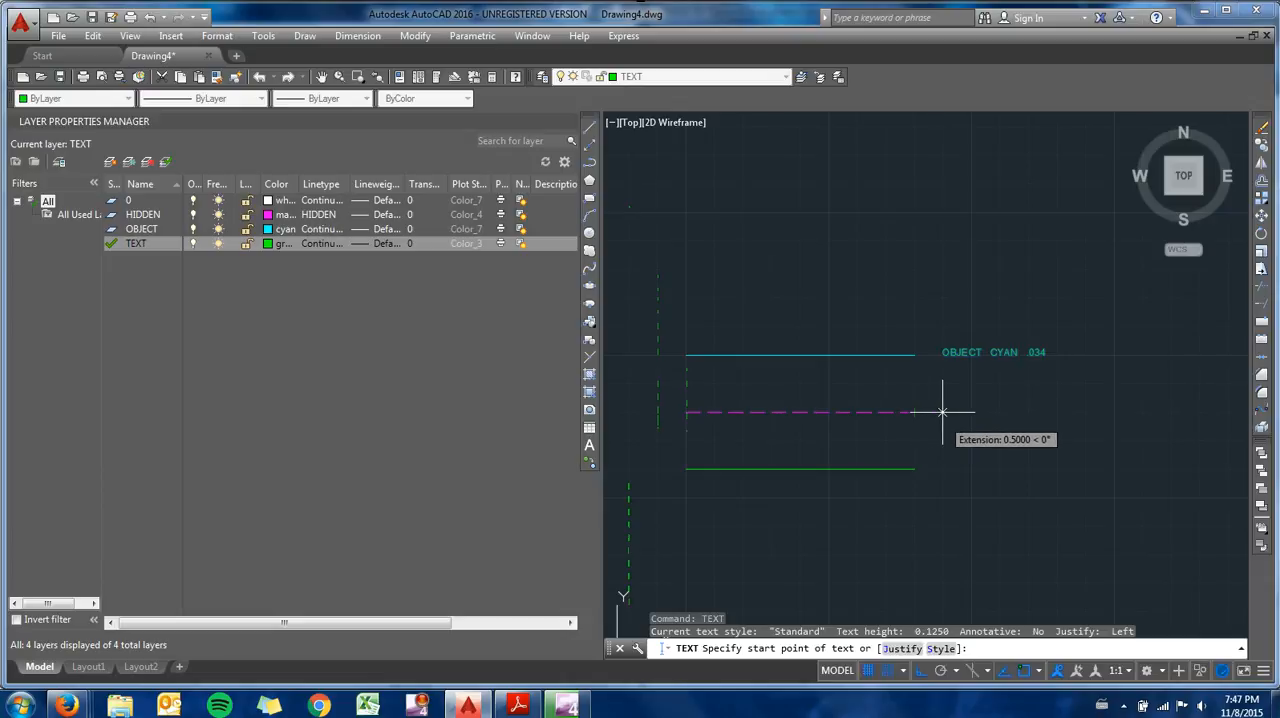
{"action": "left_click", "coordinate": [942, 411]}
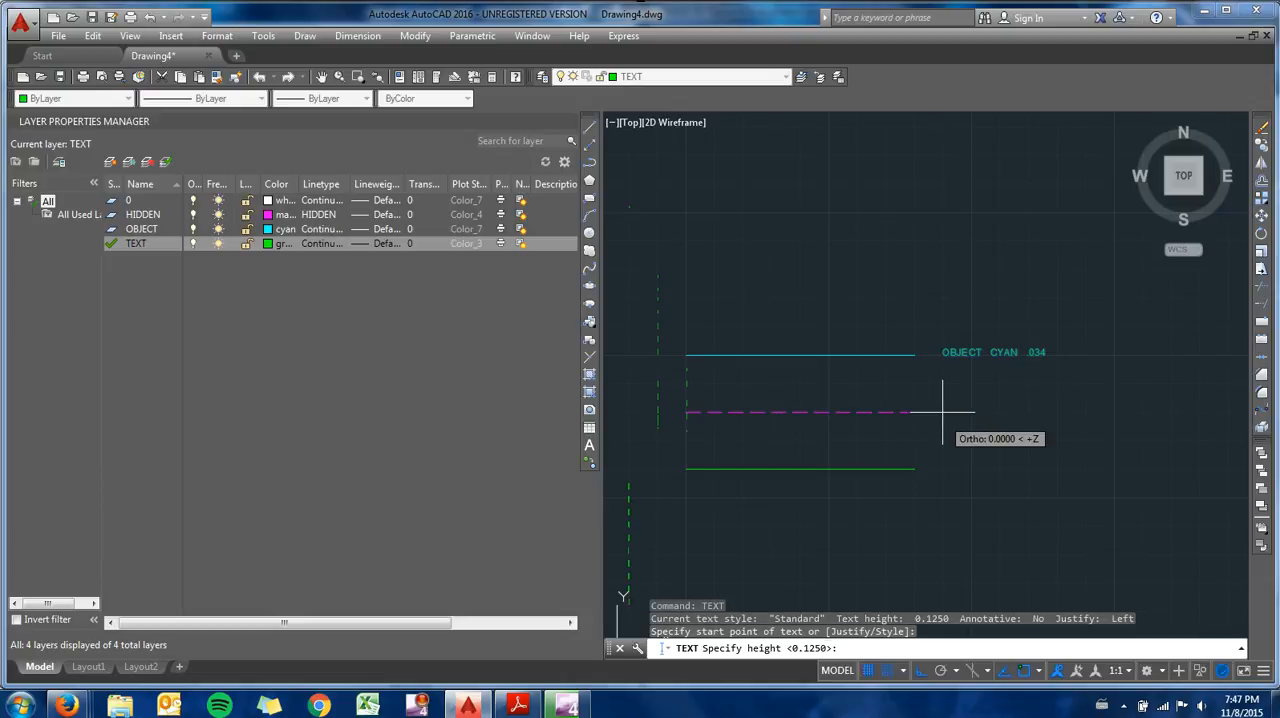
{"action": "key", "text": "Return"}
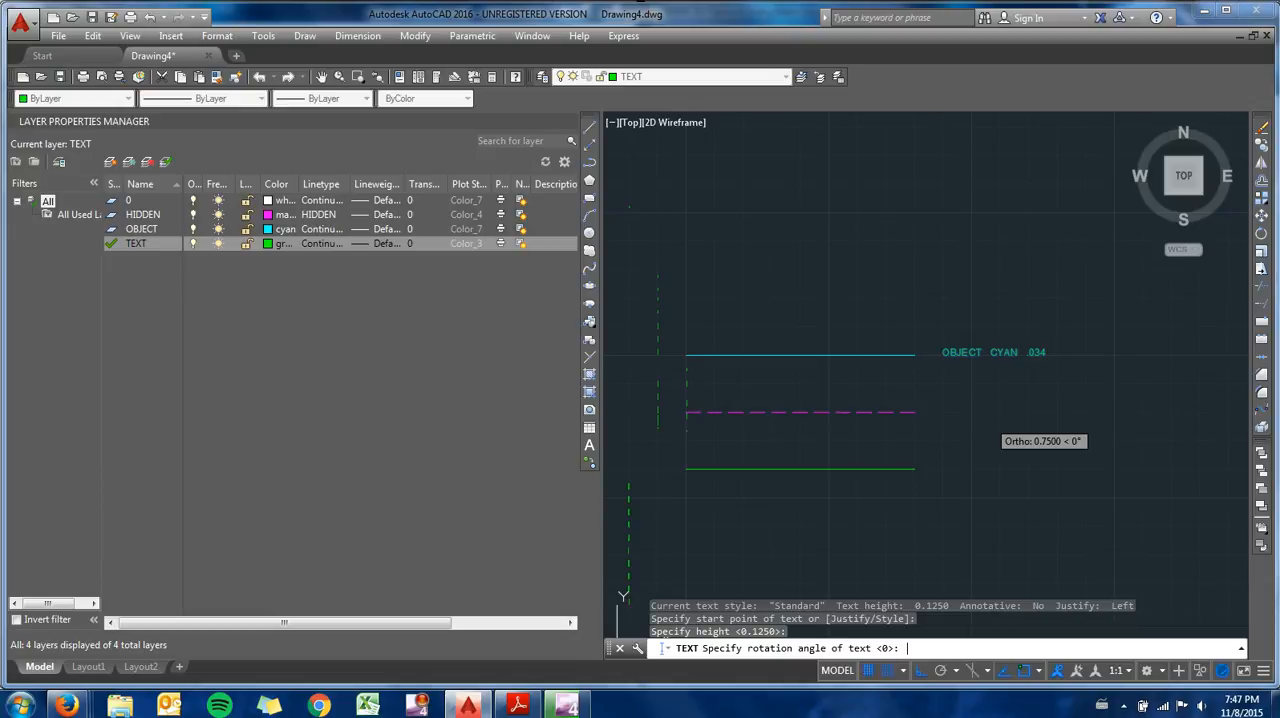
{"action": "key", "text": "Return"}
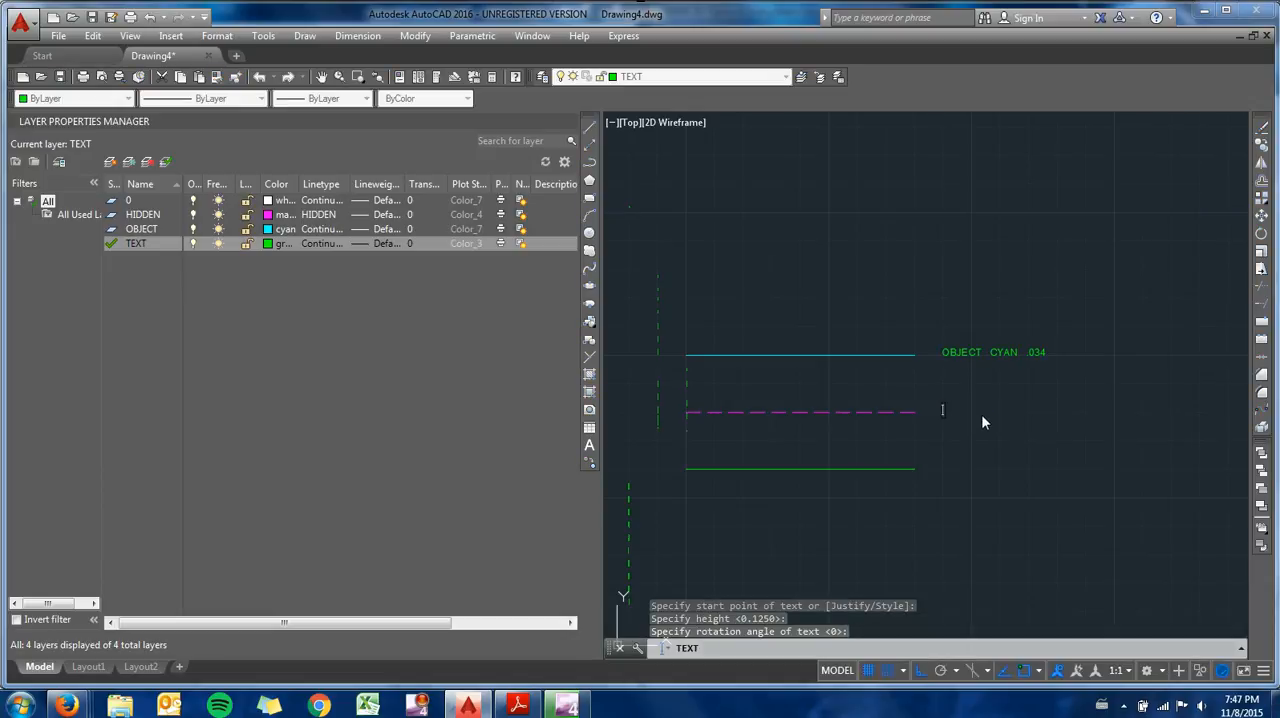
{"action": "type", "text": "HIDDEN "}
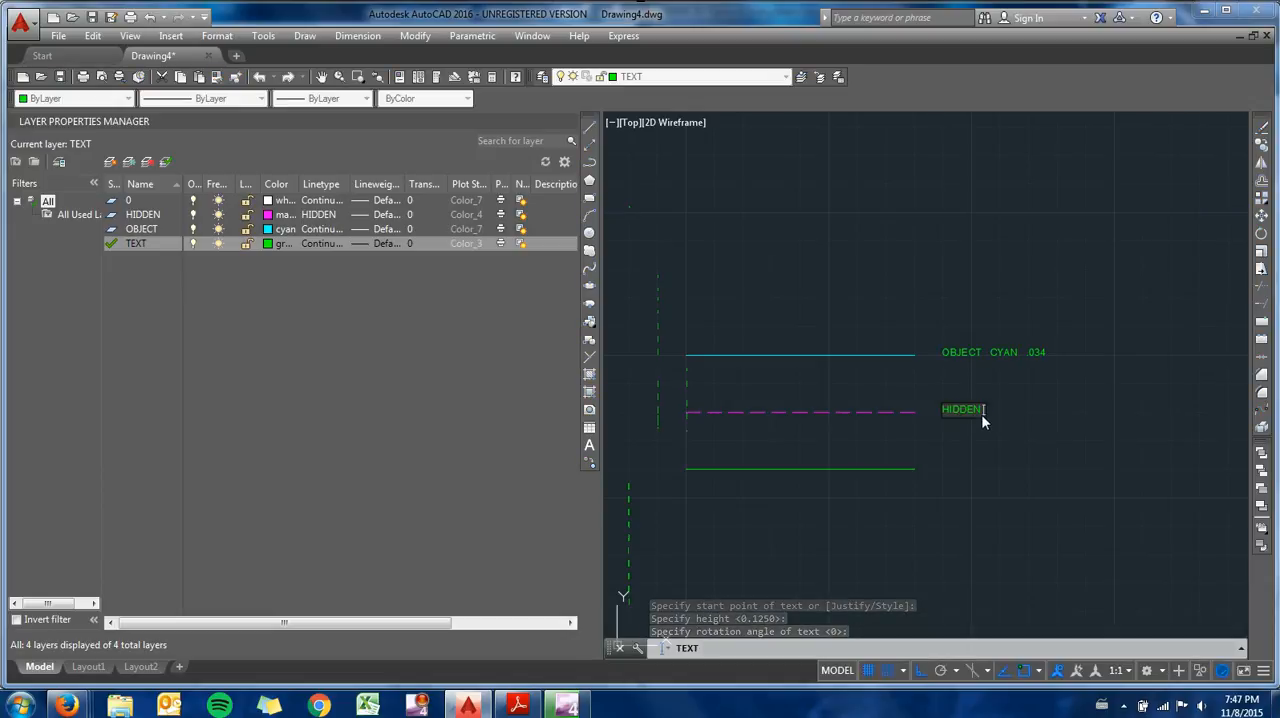
{"action": "type", "text": "MAGENTA .0"}
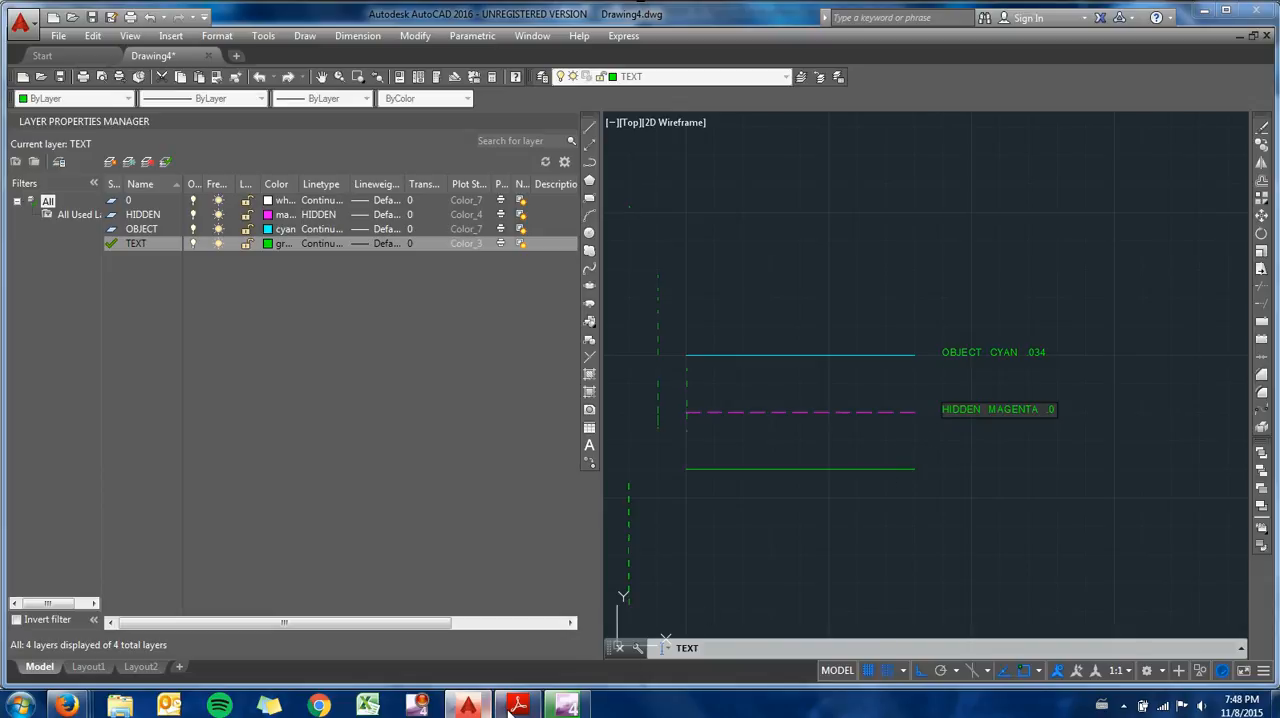
{"action": "mouse_move", "coordinate": [518, 705]}
{"action": "left_click", "coordinate": [515, 650]}
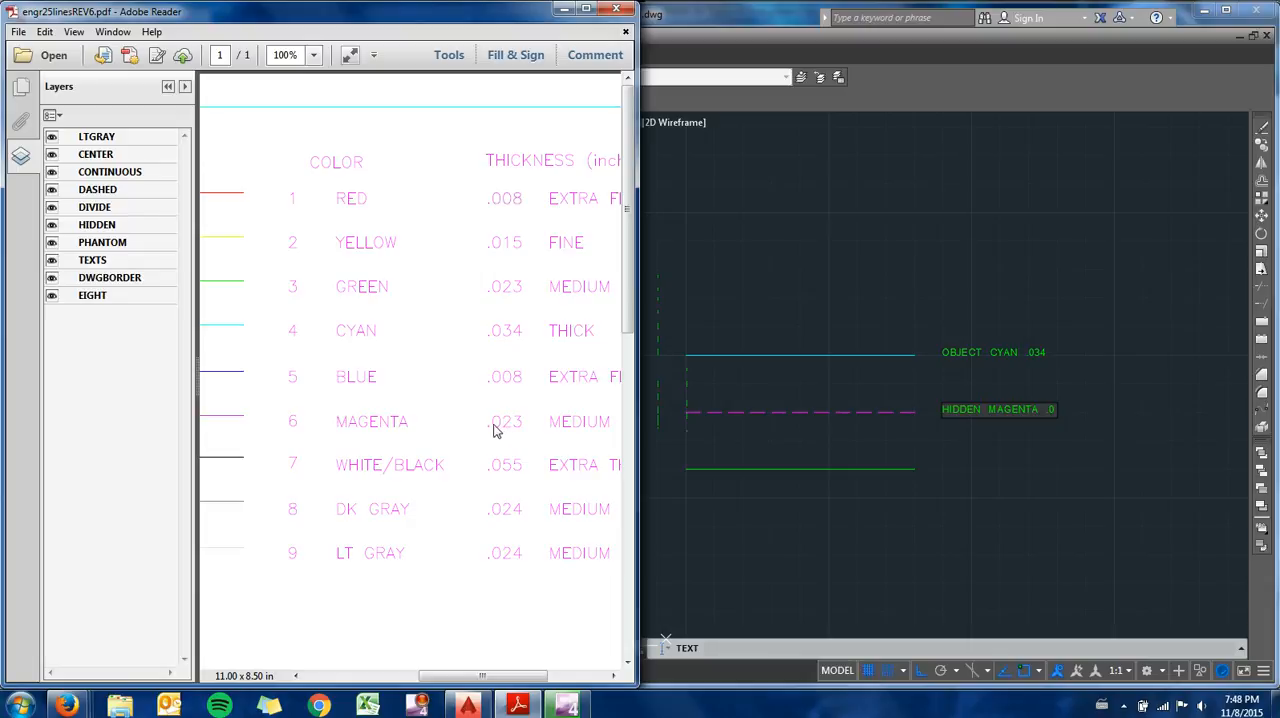
{"action": "left_click", "coordinate": [1127, 396]}
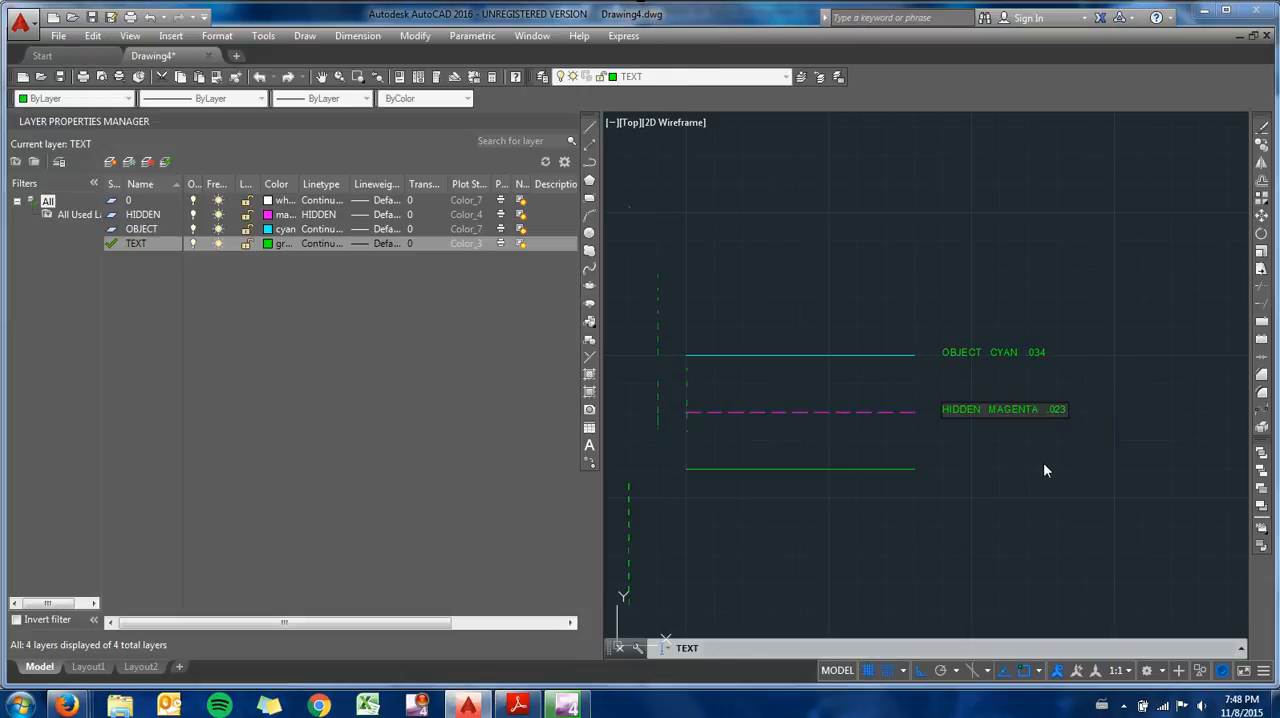
{"action": "key", "text": "Escape"}
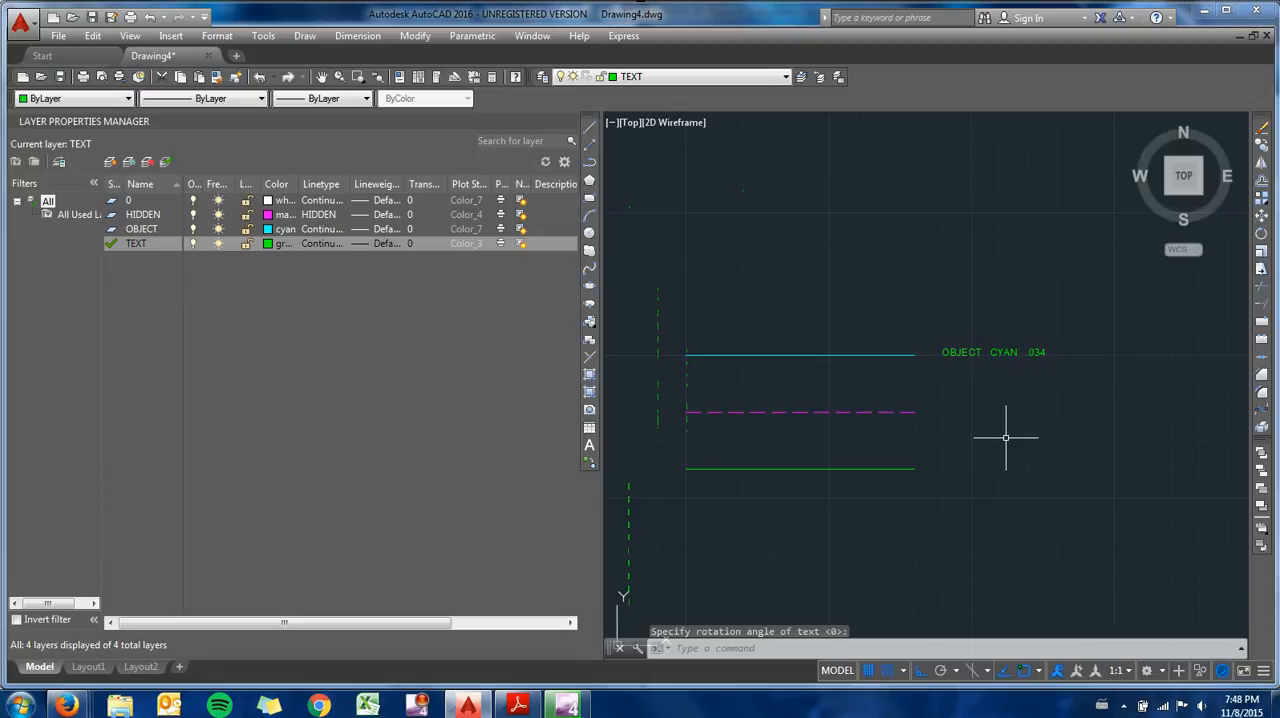
- Write the single-line text "HIDDEN MAGENTA .023" starting 0.5 units right of the middle line's end, with height 0.125 and rotation 0
{"action": "type", "text": "dt"}
{"action": "key", "text": "Return"}
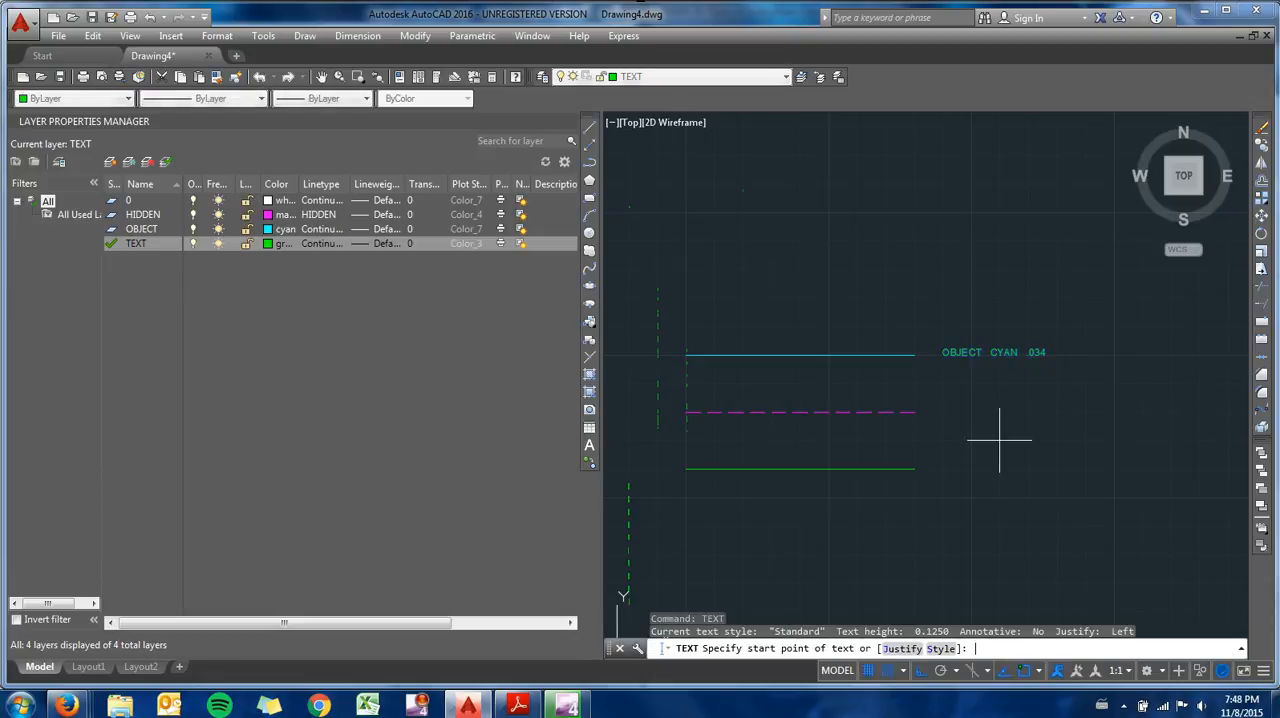
{"action": "left_click", "coordinate": [942, 411]}
{"action": "key", "text": "Return"}
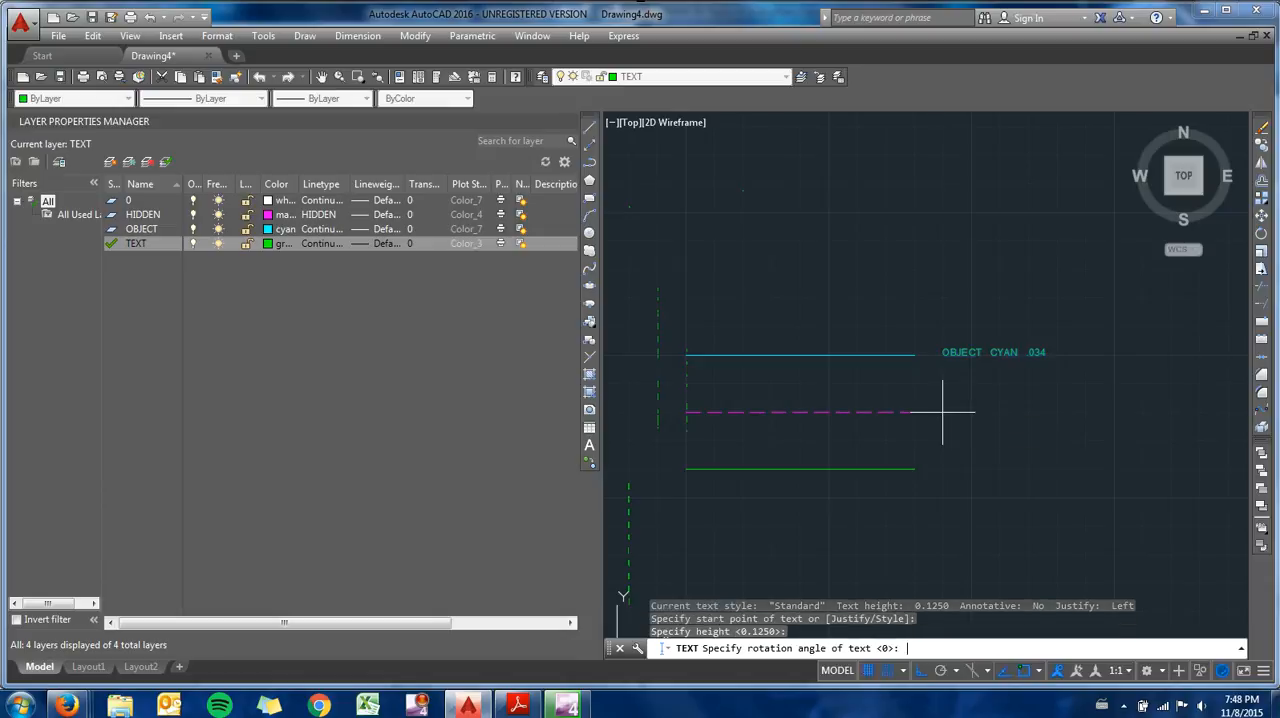
{"action": "key", "text": "Return"}
{"action": "type", "text": "HIDD"}
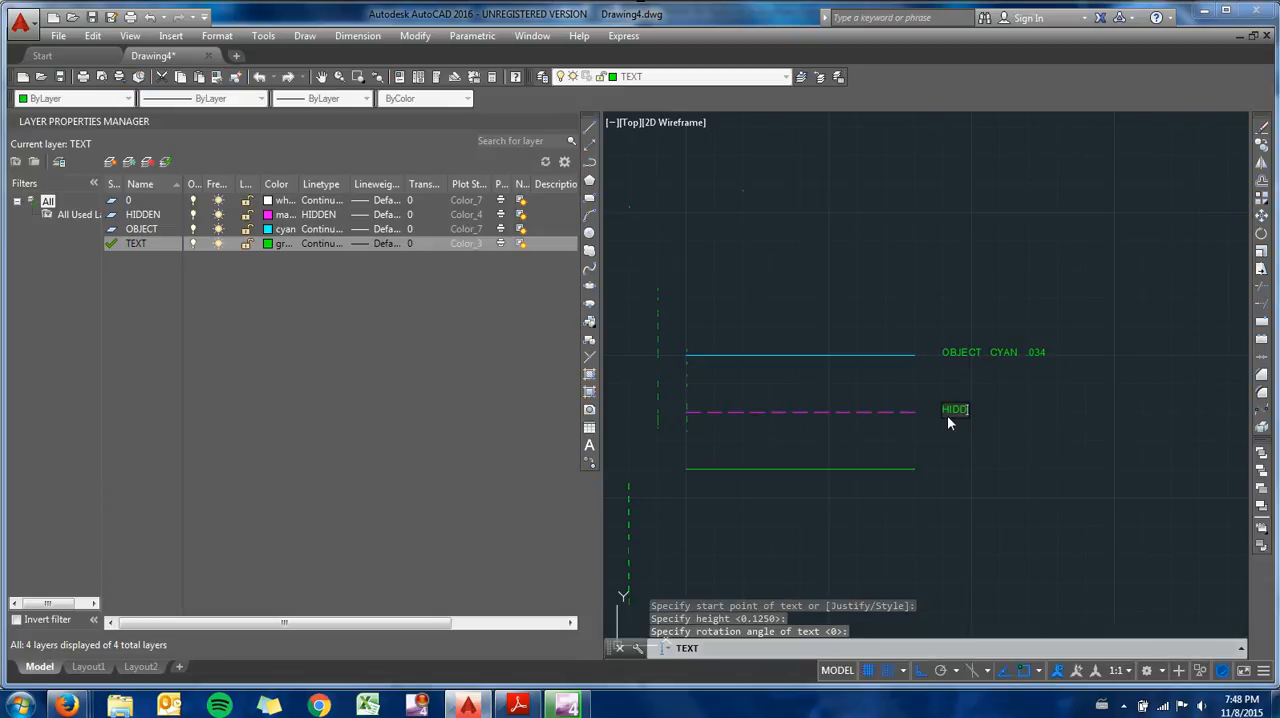
{"action": "type", "text": "EN MAGEN"}
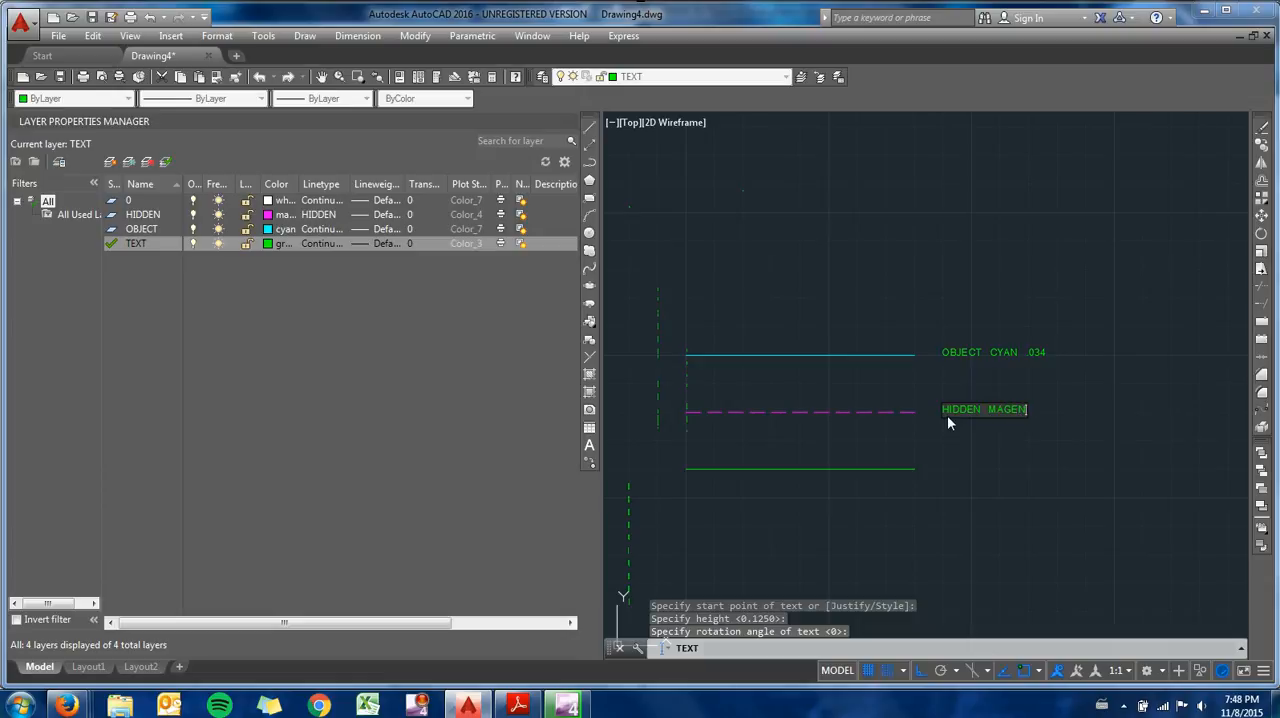
{"action": "type", "text": "TA .023"}
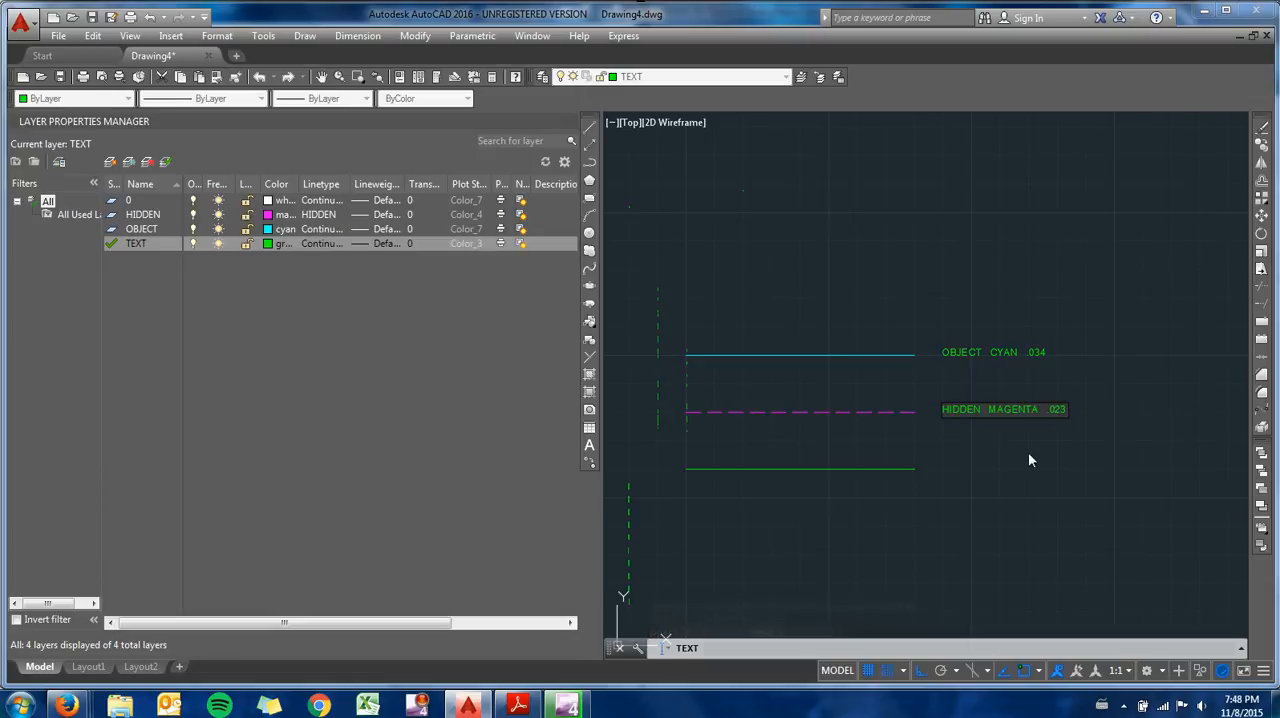
{"action": "key", "text": "Return"}
- Set the Standard text style to the romans.shx font with a height of .125 and apply the change
{"action": "key", "text": "Return"}
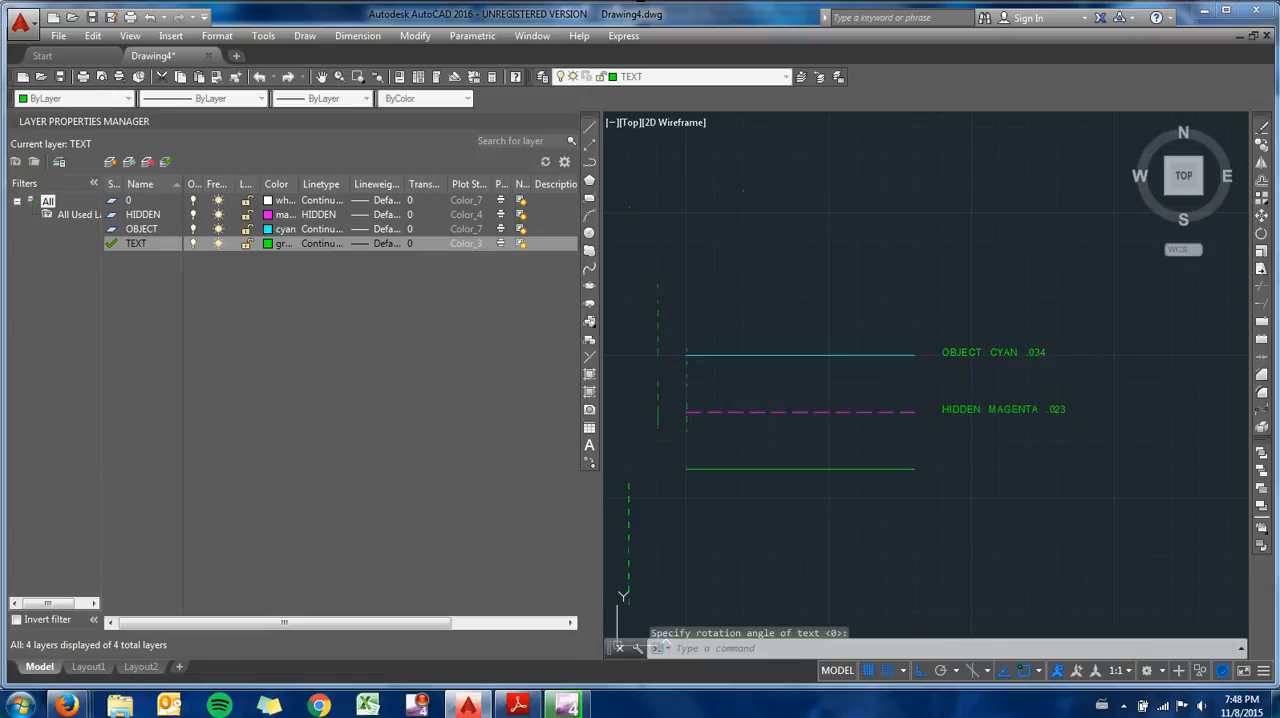
{"action": "type", "text": "ST"}
{"action": "key", "text": "Return"}
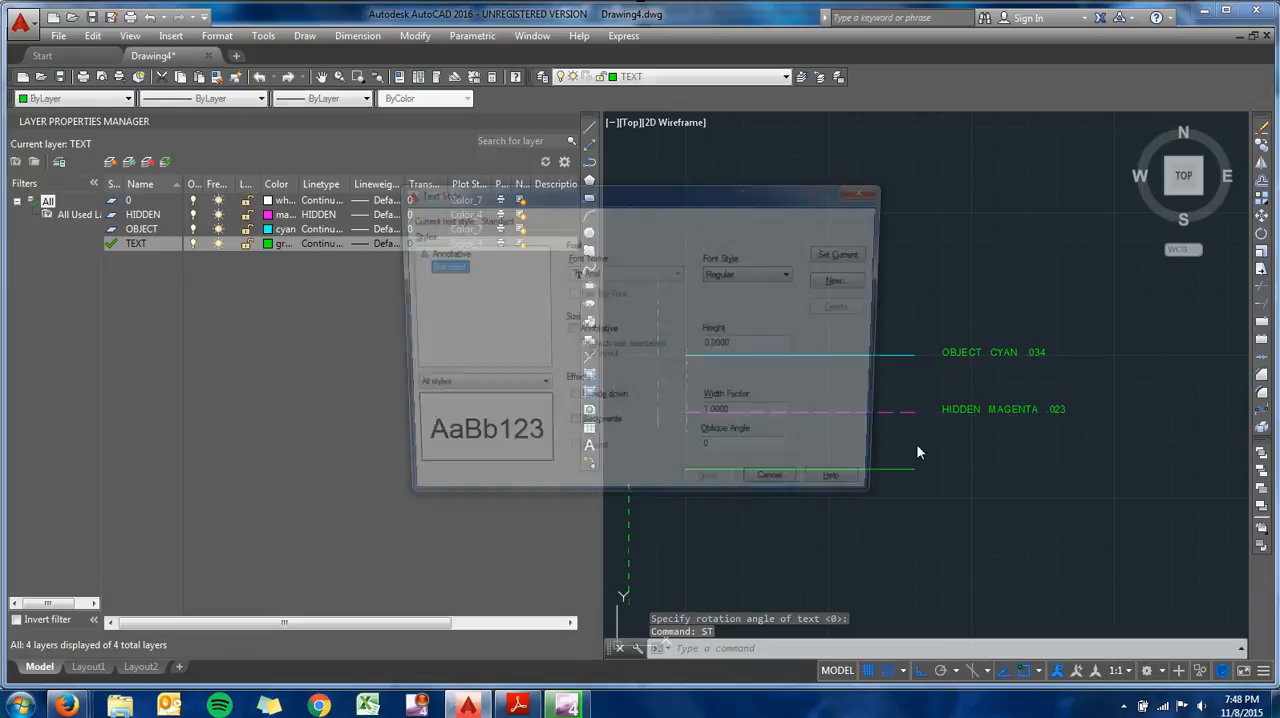
{"action": "left_click_drag", "start_coordinate": [759, 347], "coordinate": [651, 338]}
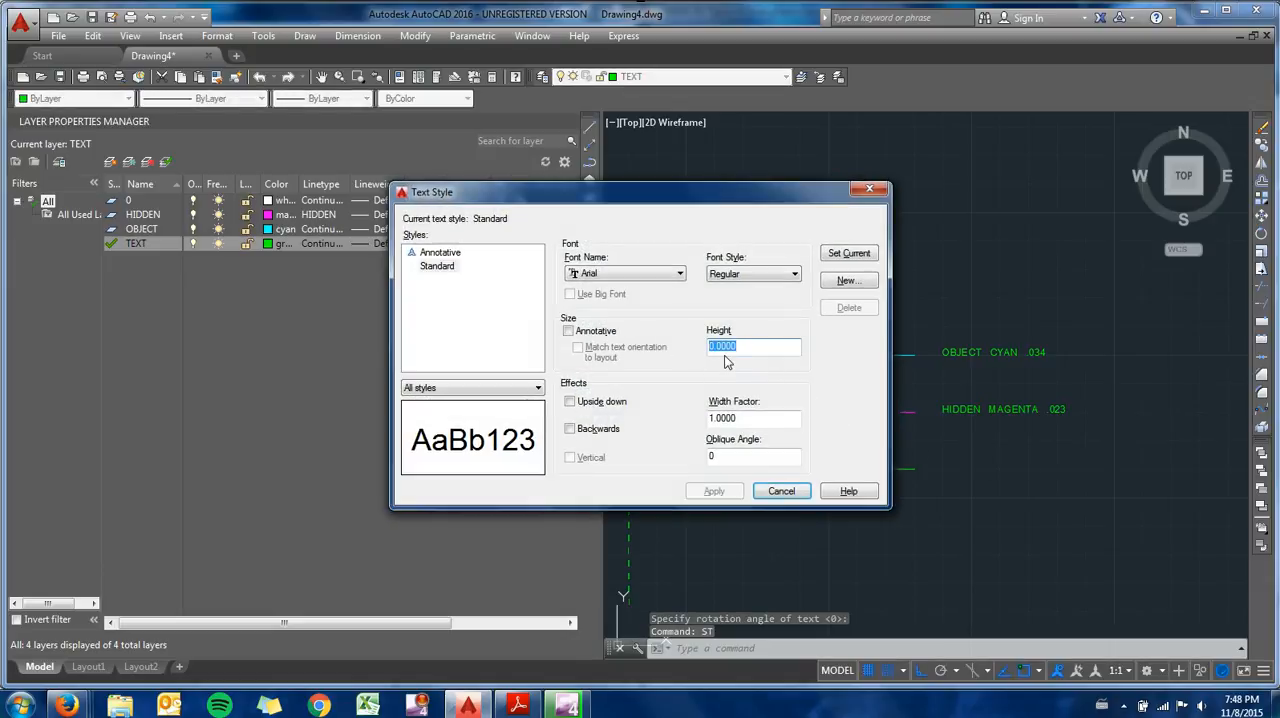
{"action": "type", "text": ".125"}
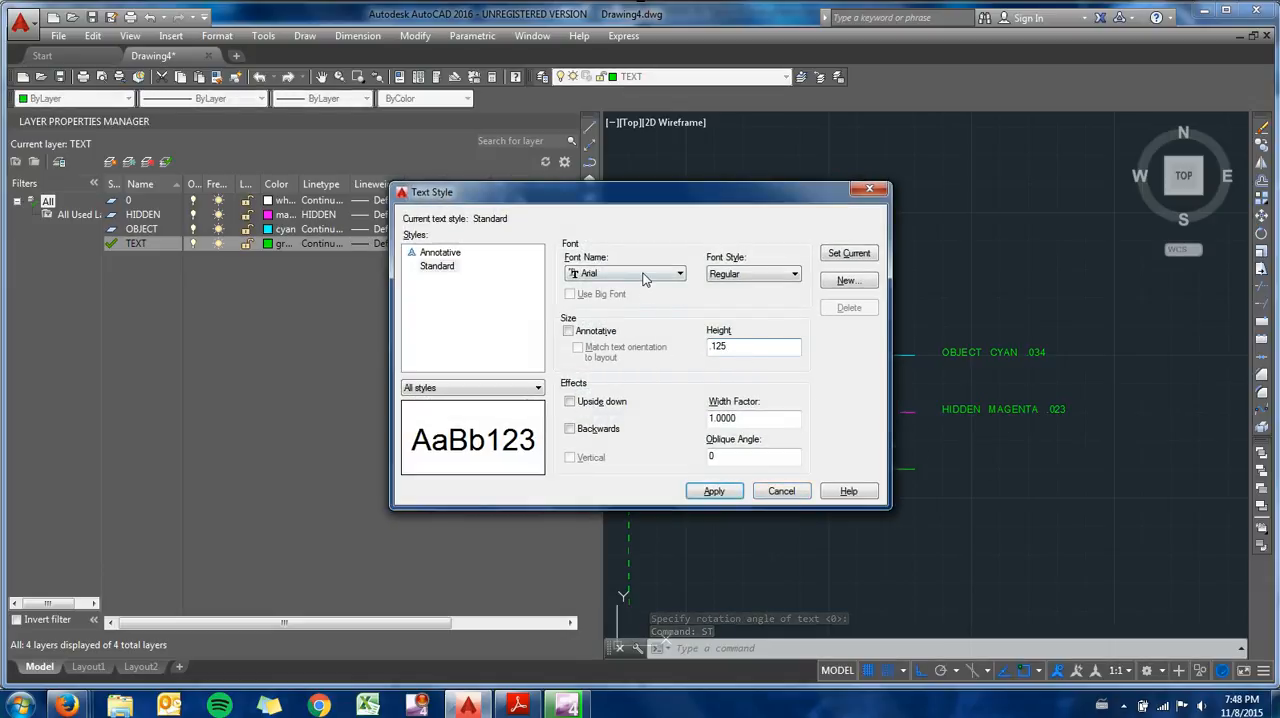
{"action": "left_click", "coordinate": [646, 274]}
{"action": "key", "text": "r"}
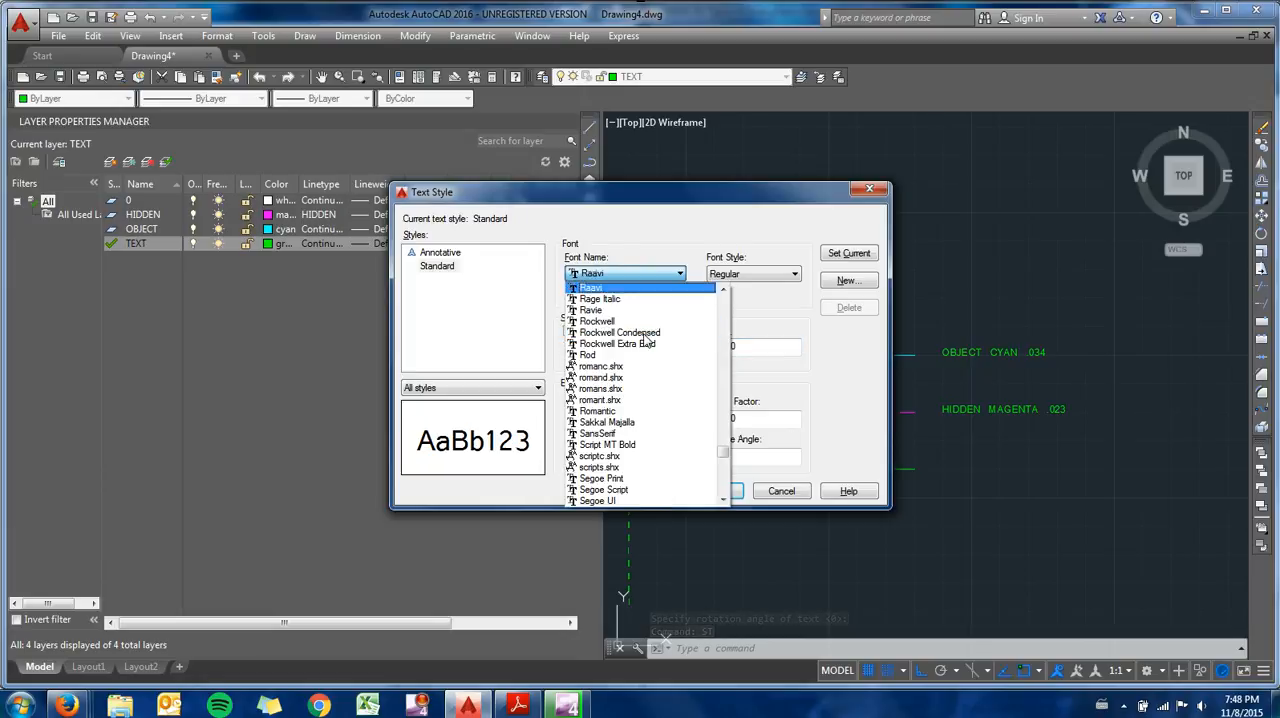
{"action": "left_click", "coordinate": [655, 389]}
{"action": "left_click", "coordinate": [731, 492]}
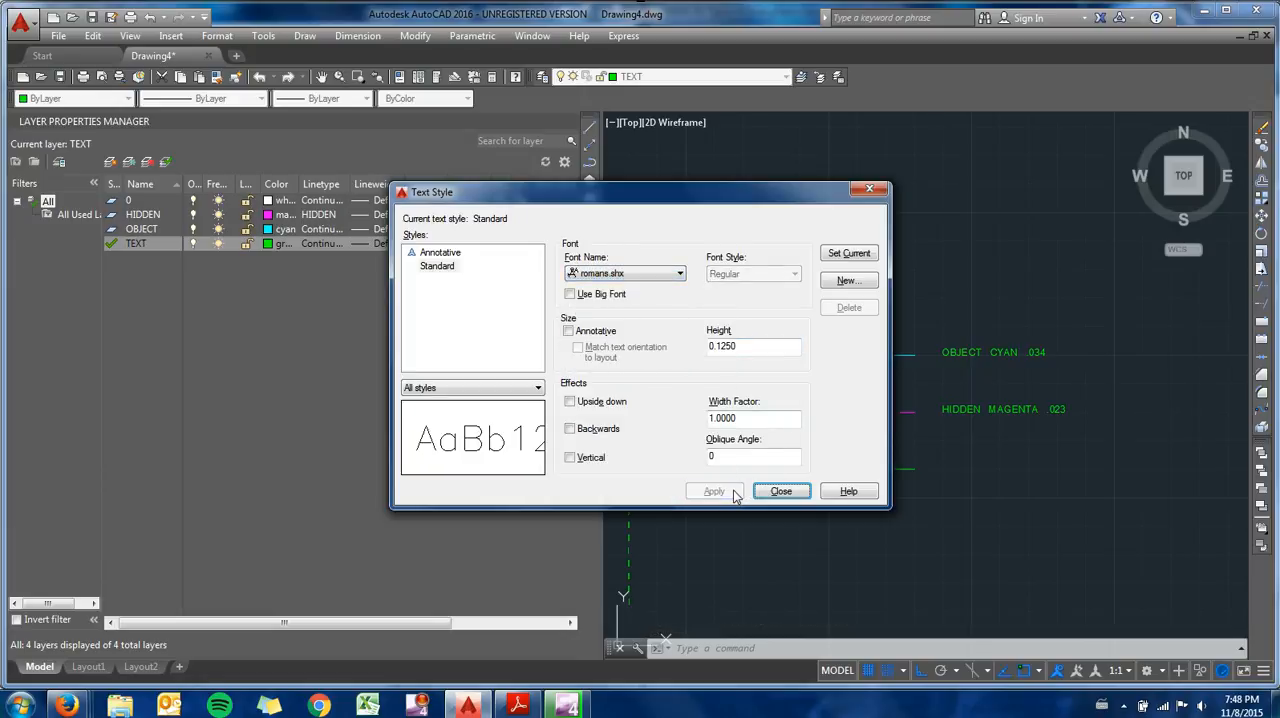
{"action": "left_click", "coordinate": [869, 189]}
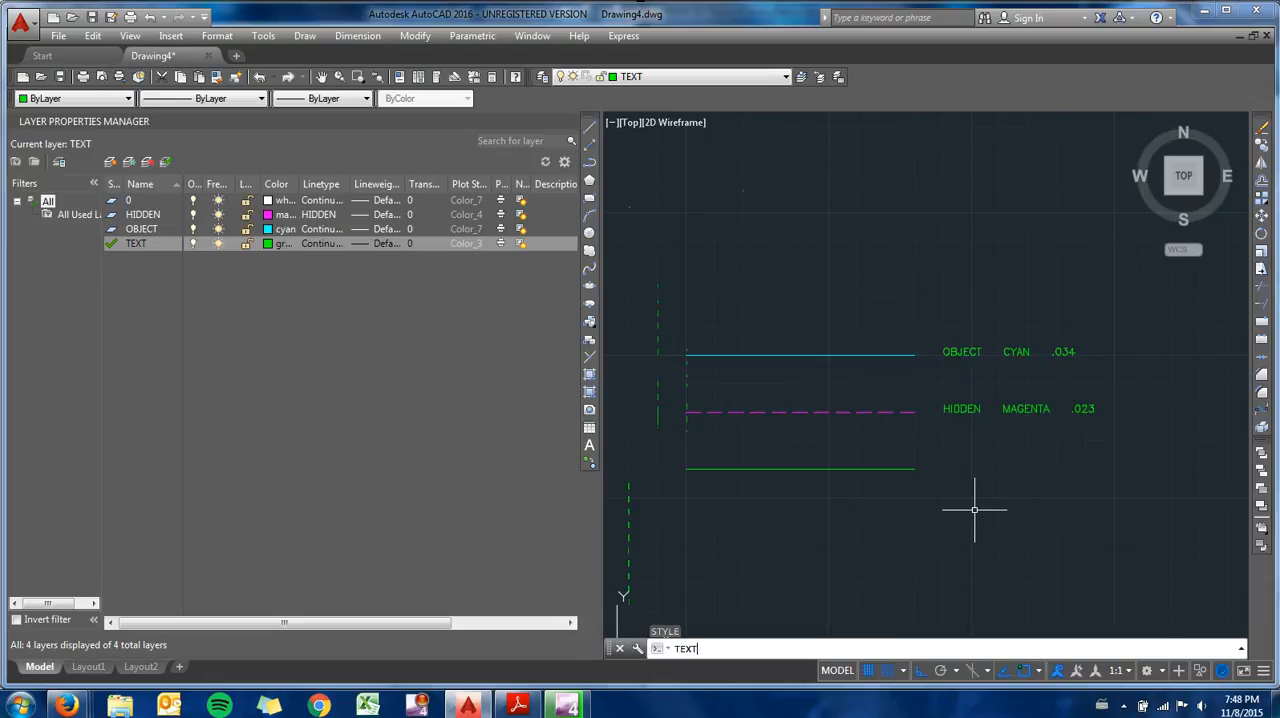
- Write the single-line text "TEXT GREEN .023" beside the bottom line's end, aligned with the labels above, with rotation 0
{"action": "type", "text": "TEXT"}
{"action": "key", "text": "Return"}
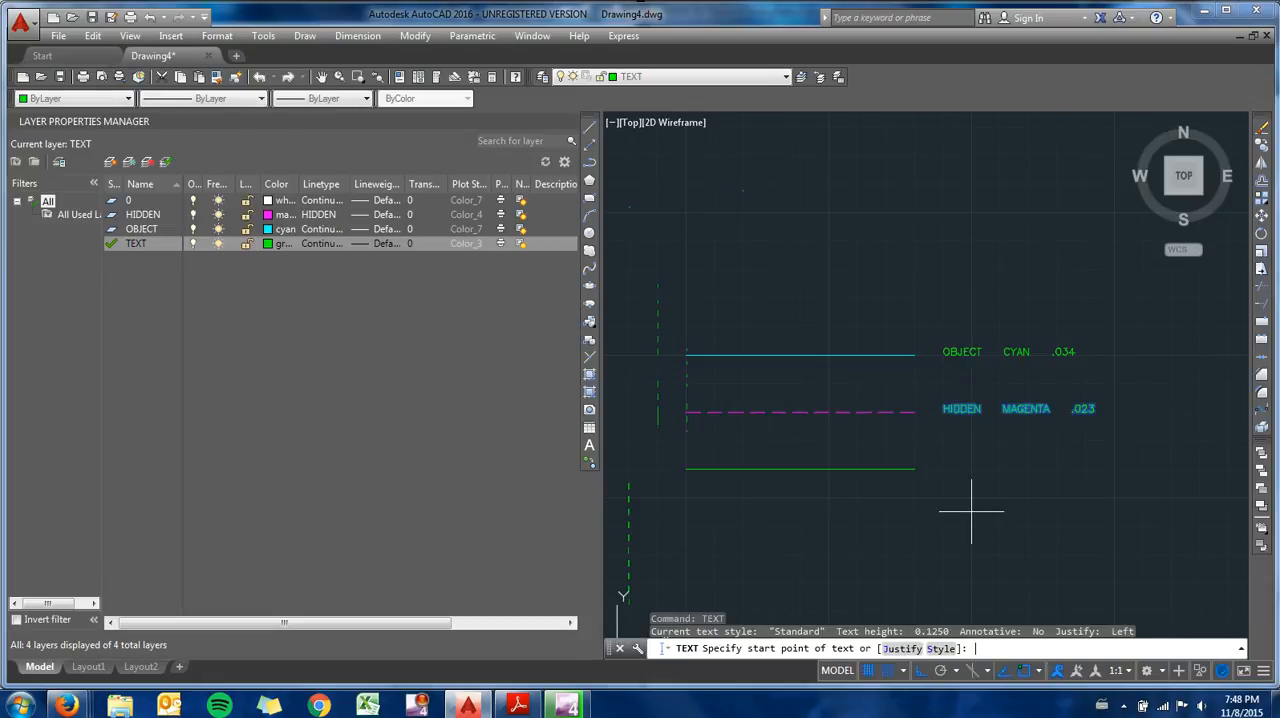
{"action": "left_click", "coordinate": [942, 467]}
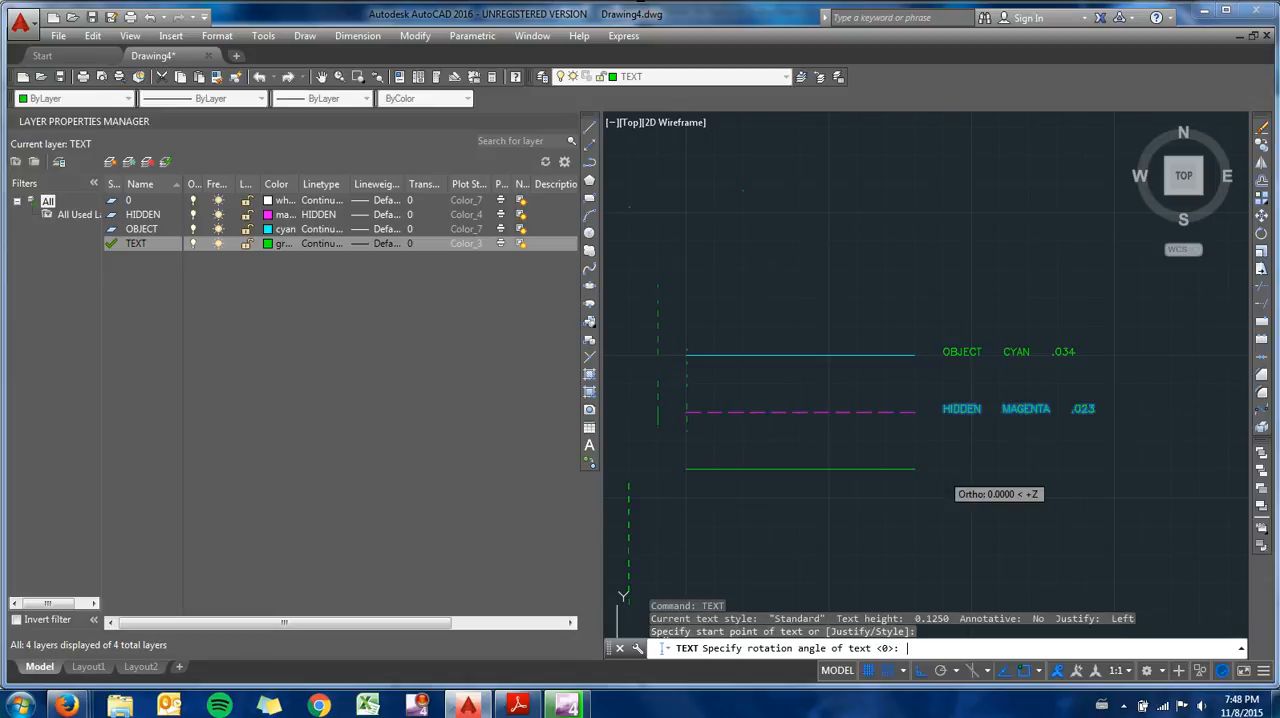
{"action": "key", "text": "Return"}
{"action": "type", "text": "TEXT"}
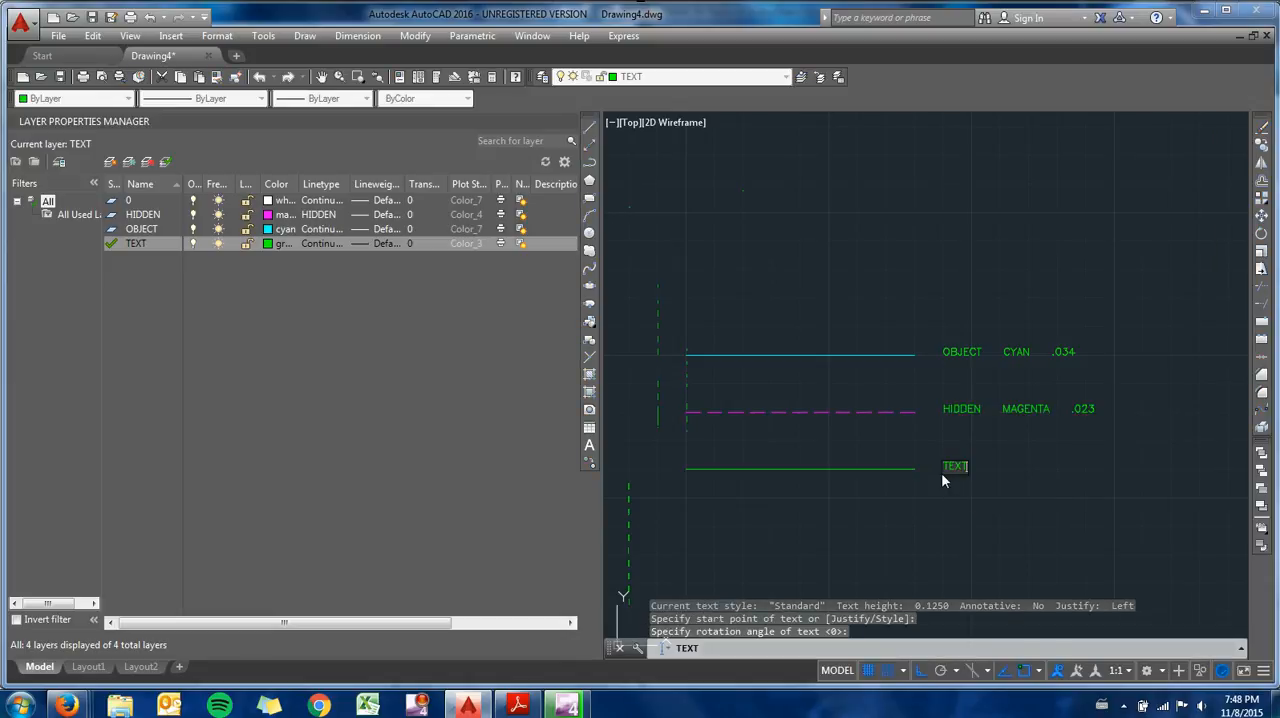
{"action": "type", "text": "   GREEN   "}
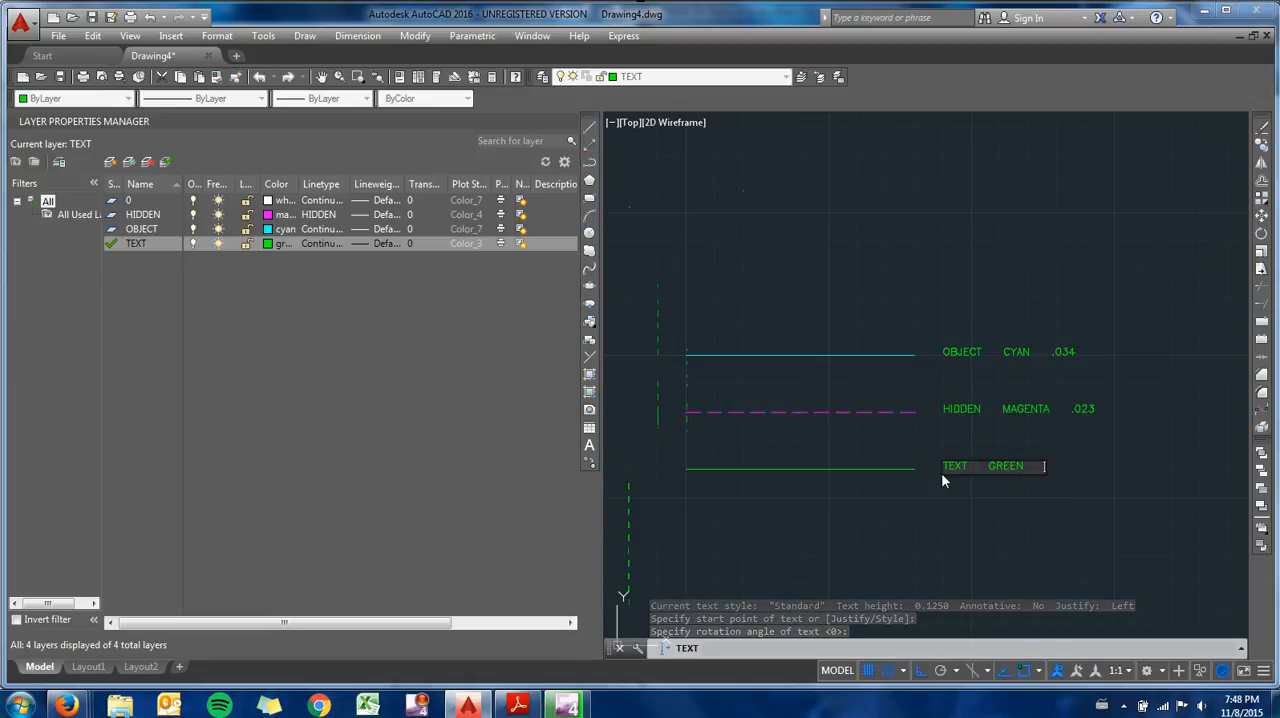
{"action": "type", "text": ".0"}
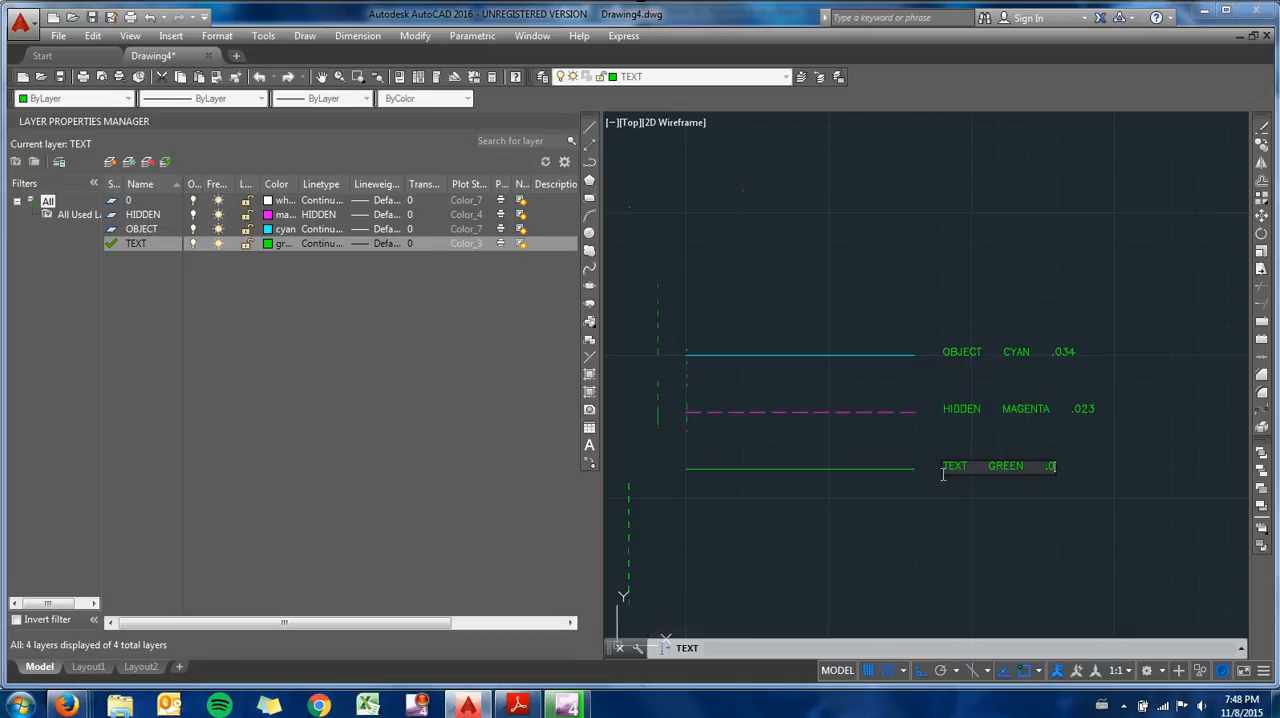
{"action": "type", "text": "23"}
{"action": "left_click", "coordinate": [991, 533]}
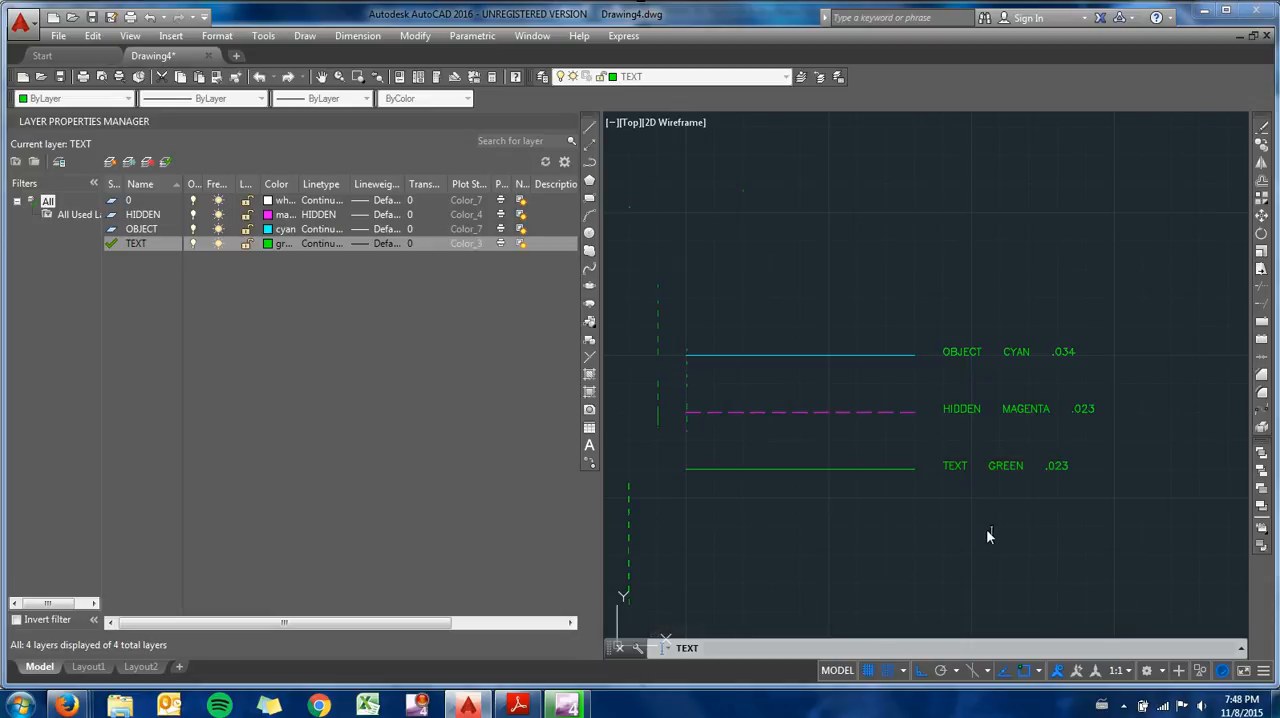
{"action": "key", "text": "Return"}
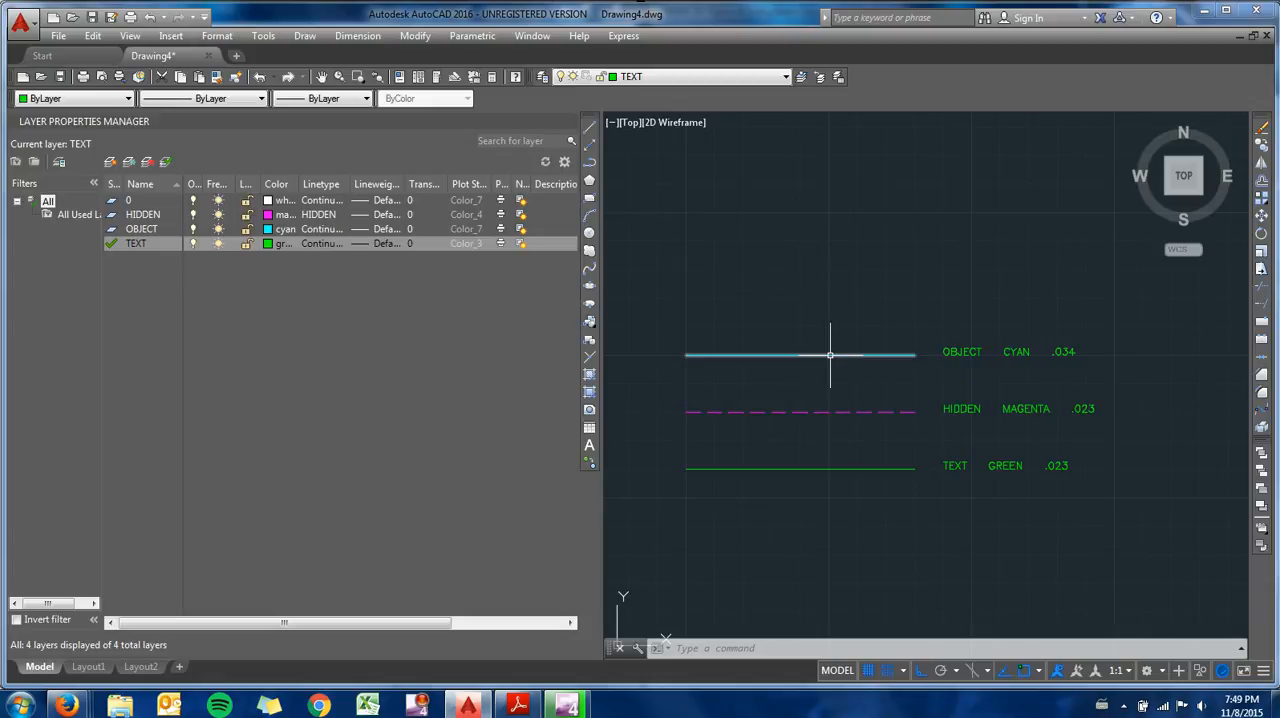
{"action": "left_click", "coordinate": [1090, 370]}
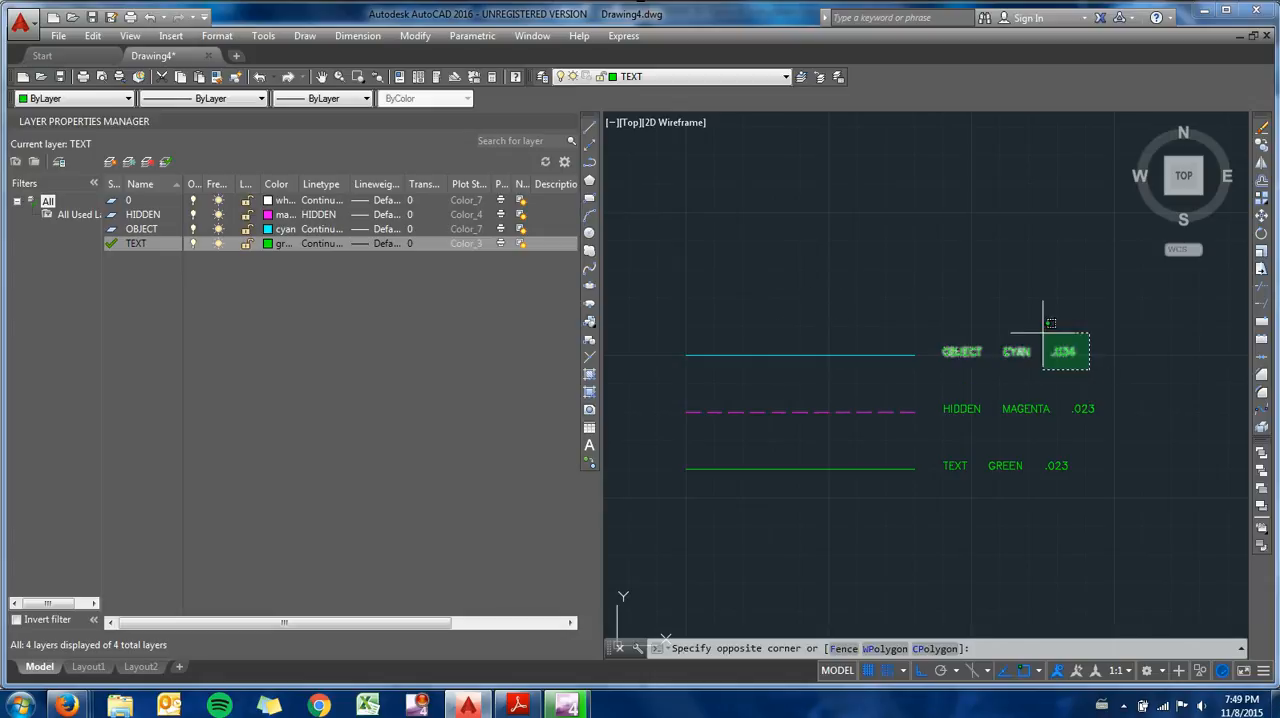
{"action": "key", "text": "Escape"}
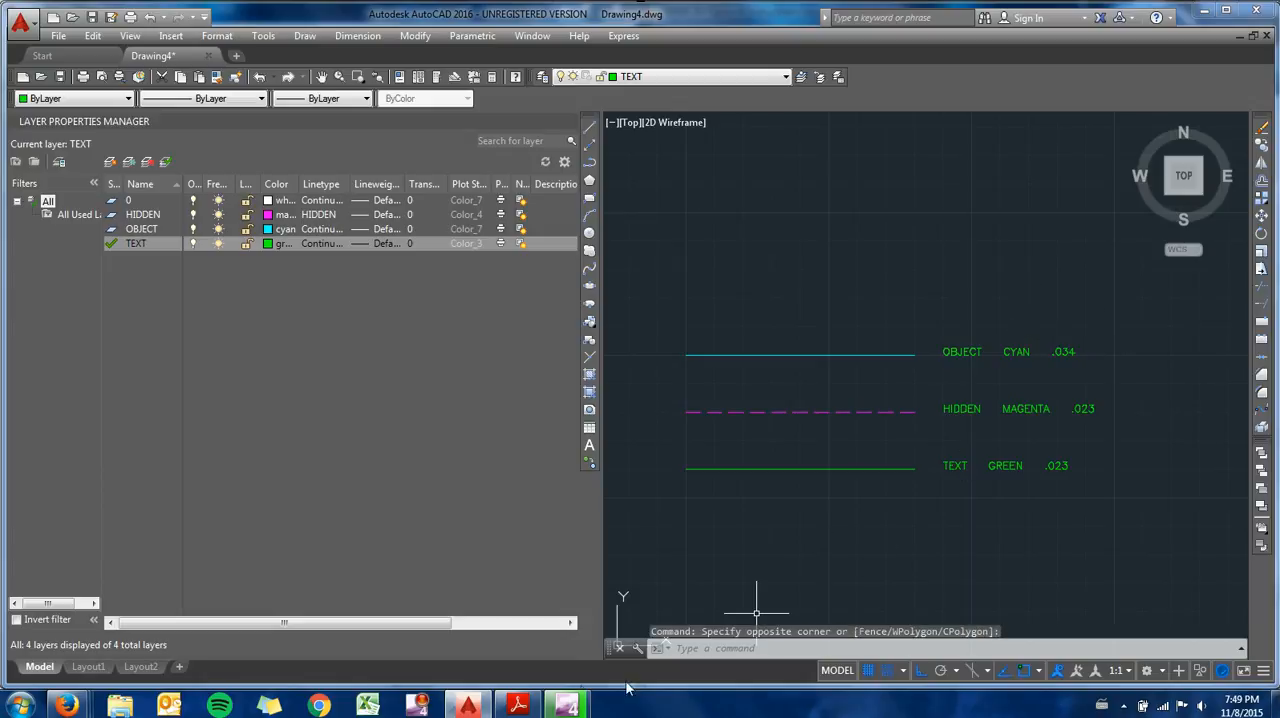